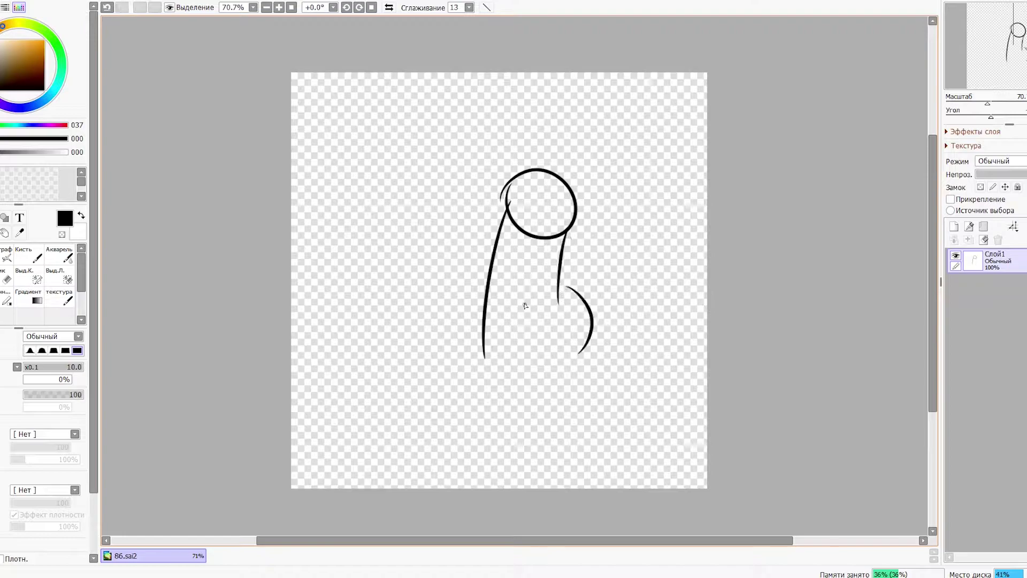
Sketch the seated cat's arms and legs and shift the head circle slightly to the right over the body.
{"action": "mouse_move", "coordinate": [534, 254]}
{"action": "left_mouse_down"}
{"action": "mouse_move", "coordinate": [561, 271]}
{"action": "mouse_move", "coordinate": [529, 269]}
{"action": "left_mouse_up"}
{"action": "key", "text": "ctrl+z"}
{"action": "key", "text": "ctrl+t"}
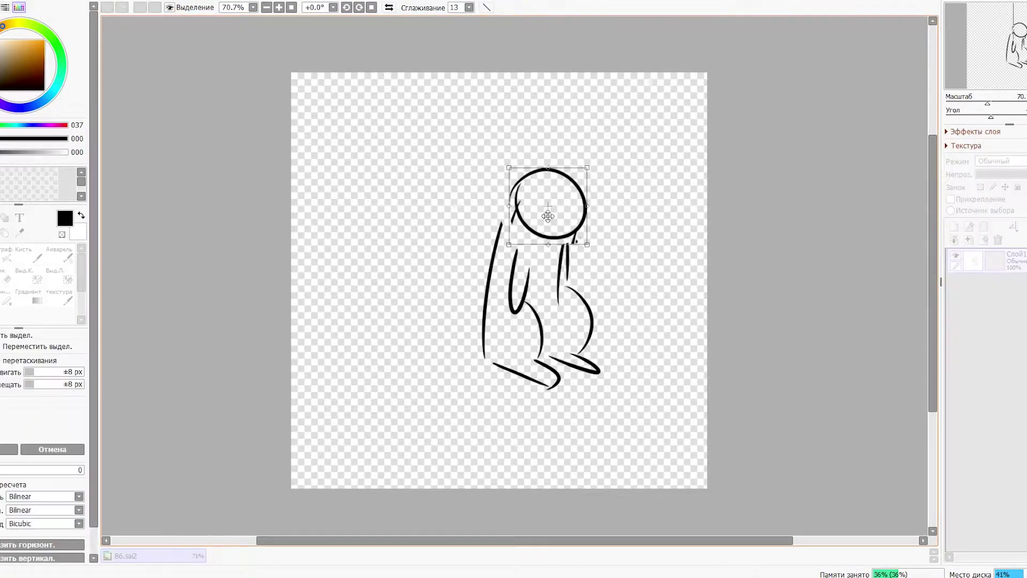
{"action": "left_click_drag", "start_coordinate": [549, 212], "coordinate": [559, 211]}
{"action": "key", "text": "Return"}
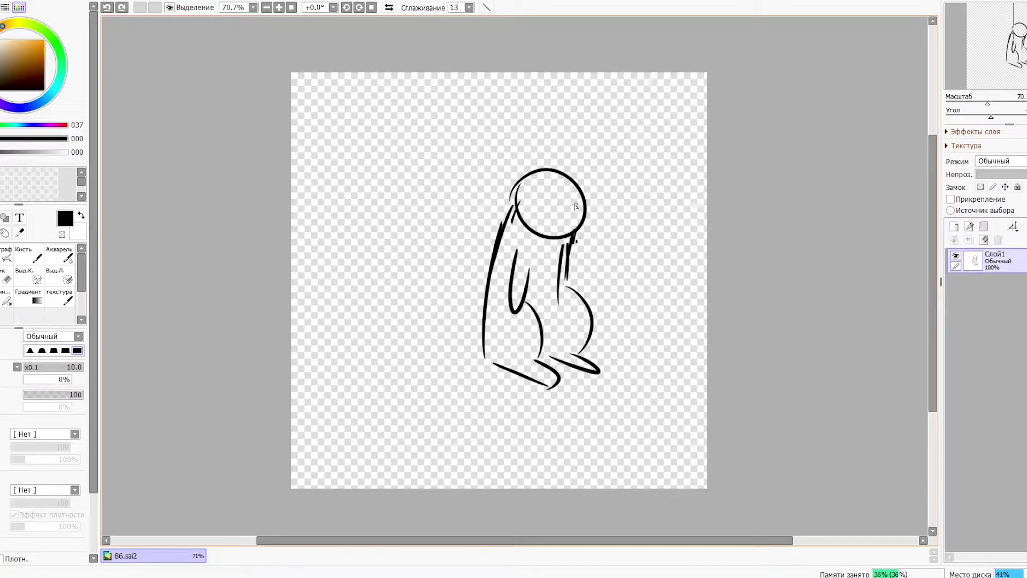
{"action": "key", "text": "ctrl+z"}
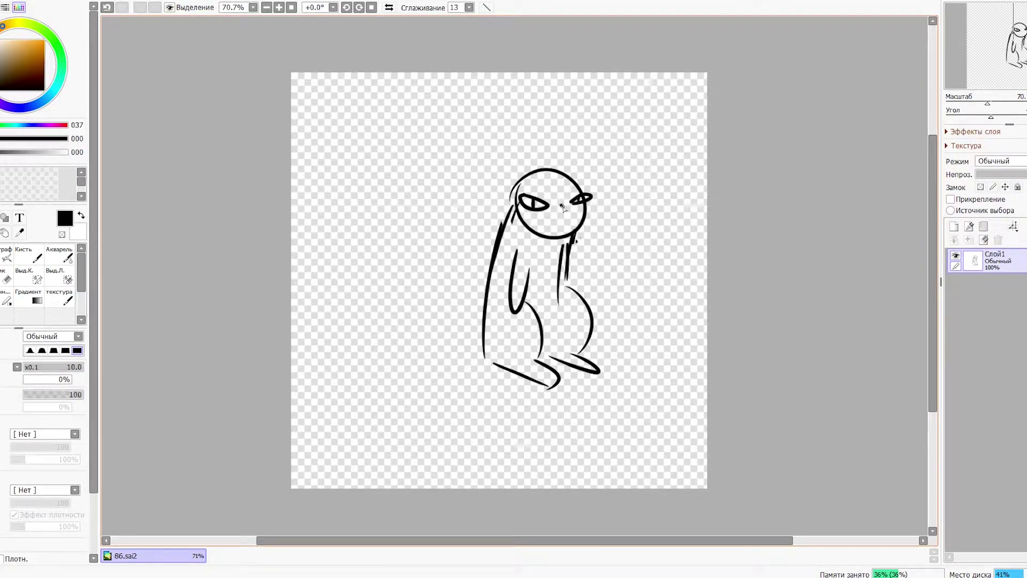
Sketch a tall post with a jagged top directly behind the cat's back.
{"action": "left_click_drag", "start_coordinate": [464, 168], "coordinate": [466, 343]}
{"action": "left_click_drag", "start_coordinate": [464, 137], "coordinate": [482, 241]}
{"action": "left_click_drag", "start_coordinate": [497, 147], "coordinate": [488, 305]}
{"action": "left_click_drag", "start_coordinate": [464, 166], "coordinate": [465, 395]}
Sketch several crossing rope lines wrapped around the cat's torso and the post.
{"action": "left_click_drag", "start_coordinate": [481, 246], "coordinate": [566, 258]}
{"action": "left_click_drag", "start_coordinate": [493, 278], "coordinate": [587, 251]}
{"action": "left_click_drag", "start_coordinate": [500, 238], "coordinate": [577, 243]}
{"action": "key", "text": "ctrl+z"}
{"action": "mouse_move", "coordinate": [491, 291]}
{"action": "left_mouse_down"}
{"action": "mouse_move", "coordinate": [562, 300]}
{"action": "mouse_move", "coordinate": [569, 281]}
{"action": "left_mouse_up"}
{"action": "left_click_drag", "start_coordinate": [484, 293], "coordinate": [556, 242]}
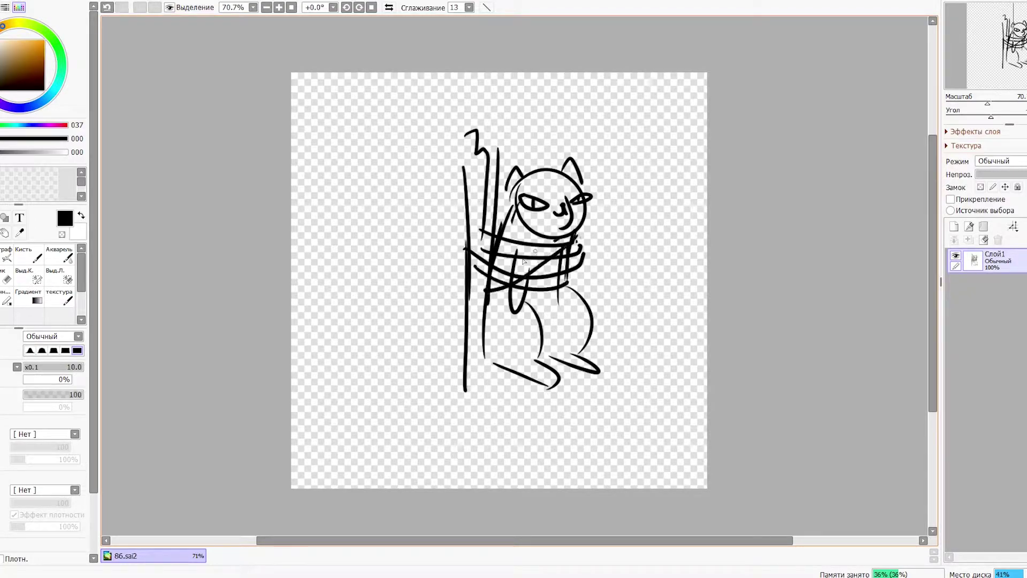
{"action": "left_click_drag", "start_coordinate": [566, 287], "coordinate": [530, 294]}
Sketch flame-like pointed strokes and curved ground lines around the base of the post and the cat's feet.
{"action": "left_click_drag", "start_coordinate": [524, 329], "coordinate": [511, 313]}
{"action": "left_click_drag", "start_coordinate": [435, 283], "coordinate": [447, 352]}
{"action": "left_click_drag", "start_coordinate": [492, 317], "coordinate": [487, 372]}
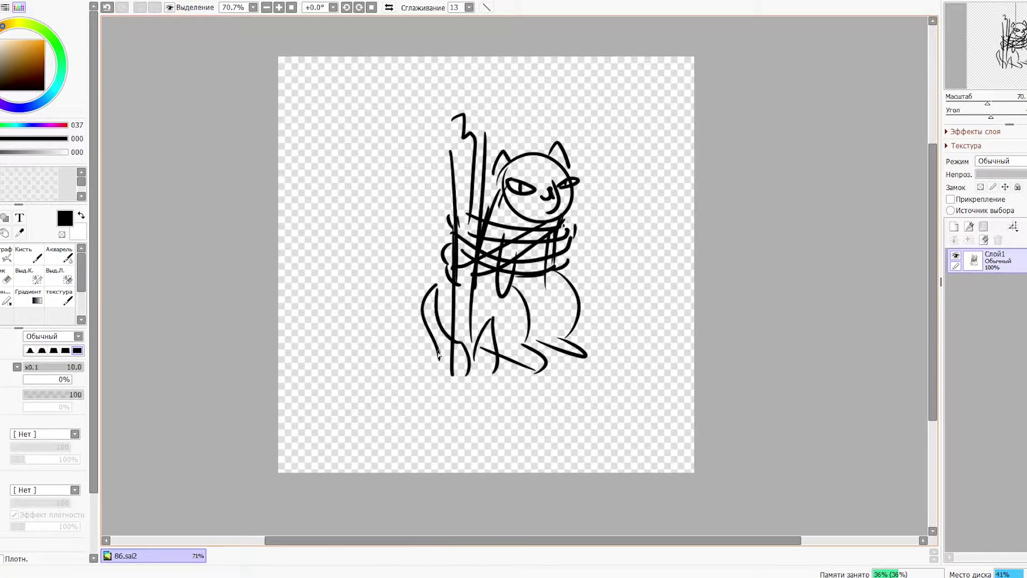
{"action": "mouse_move", "coordinate": [423, 321]}
{"action": "left_mouse_down"}
{"action": "mouse_move", "coordinate": [460, 407]}
{"action": "mouse_move", "coordinate": [582, 399]}
{"action": "left_mouse_up"}
{"action": "left_click_drag", "start_coordinate": [610, 342], "coordinate": [593, 388]}
Enlarge the whole sketch to fill the canvas height and fade its layer to 15% opacity beneath a new layer.
{"action": "key", "text": "ctrl+t"}
{"action": "left_click_drag", "start_coordinate": [615, 109], "coordinate": [670, 85]}
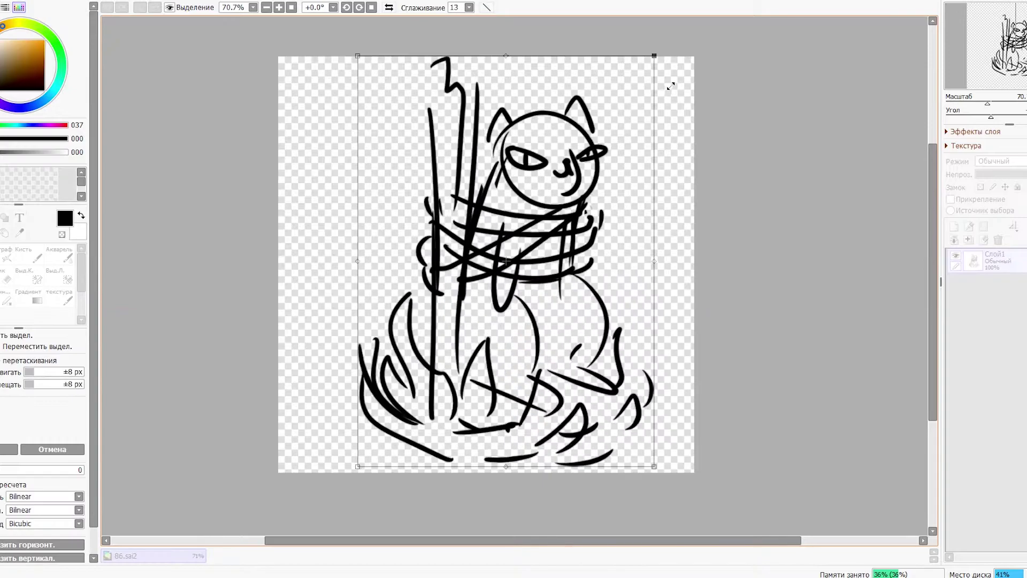
{"action": "key", "text": "Return"}
{"action": "scroll", "coordinate": [239, 310], "scroll_direction": "up", "scroll_amount": 2}
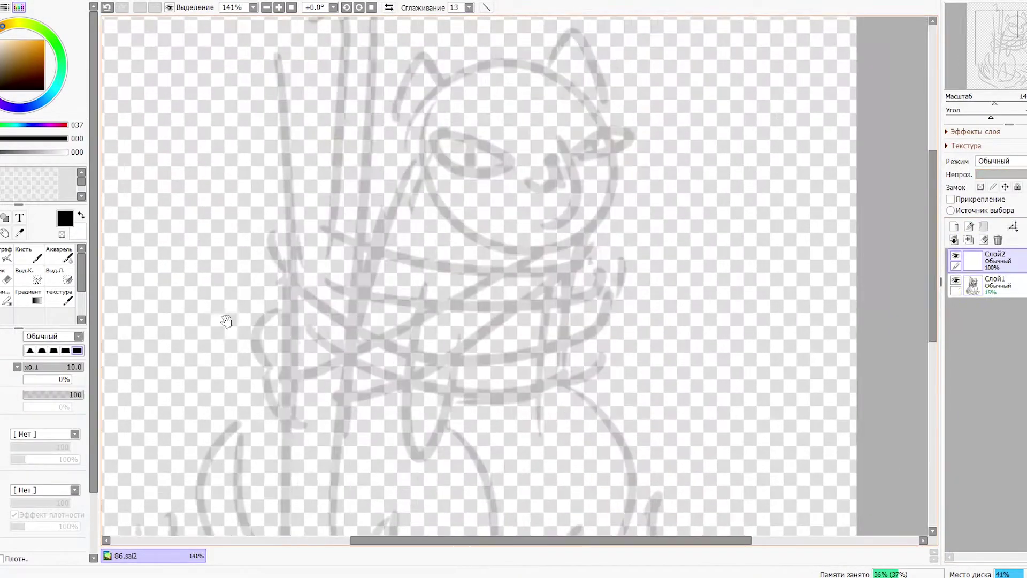
{"action": "scroll", "coordinate": [238, 310], "scroll_direction": "up", "scroll_amount": 3}
{"action": "key", "text": "bracketleft"}
{"action": "key", "text": "bracketleft"}
{"action": "key", "text": "bracketleft"}
{"action": "key", "text": "bracketleft"}
{"action": "left_click_drag", "start_coordinate": [321, 218], "coordinate": [350, 118]}
{"action": "scroll", "coordinate": [382, 160], "scroll_direction": "down", "scroll_amount": 3}
{"action": "key", "text": "ctrl+n"}
{"action": "key", "text": "Escape"}
{"action": "scroll", "coordinate": [381, 161], "scroll_direction": "down", "scroll_amount": 1}
{"action": "key", "text": "ctrl+z"}
Create a new canvas named 87 with a width and height of 3000 pixels.
{"action": "key", "text": "ctrl+n"}
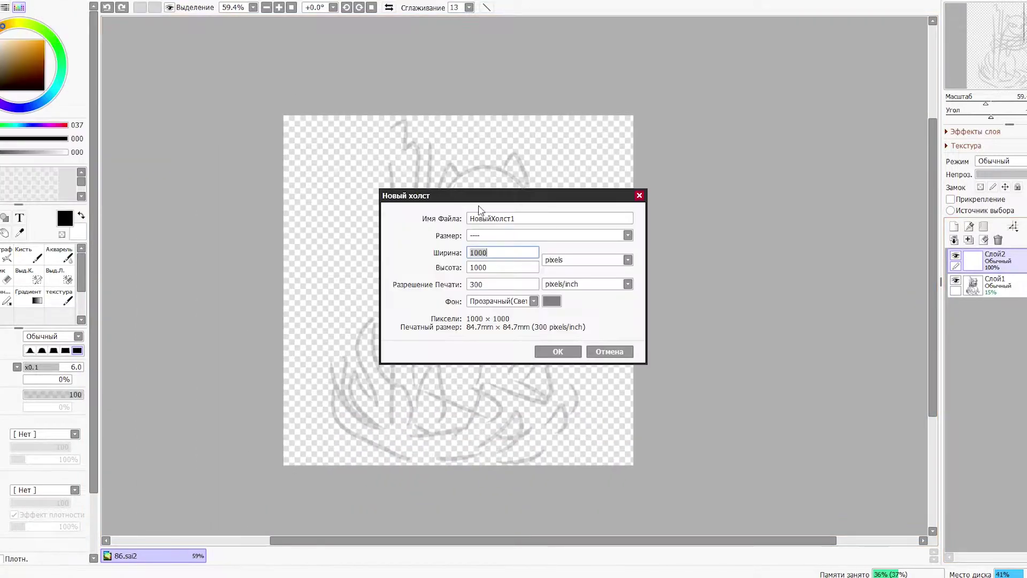
{"action": "type", "text": "87"}
{"action": "double_click", "coordinate": [471, 254]}
{"action": "type", "text": "3000"}
{"action": "key", "text": "Tab"}
{"action": "type", "text": "3000"}
{"action": "key", "text": "Return"}
Close the 86.sa2 canvas with its changes saved and save the new 87 canvas.
{"action": "left_click", "coordinate": [256, 555]}
{"action": "left_click", "coordinate": [149, 555]}
{"action": "right_click", "coordinate": [161, 555]}
{"action": "left_click", "coordinate": [188, 546]}
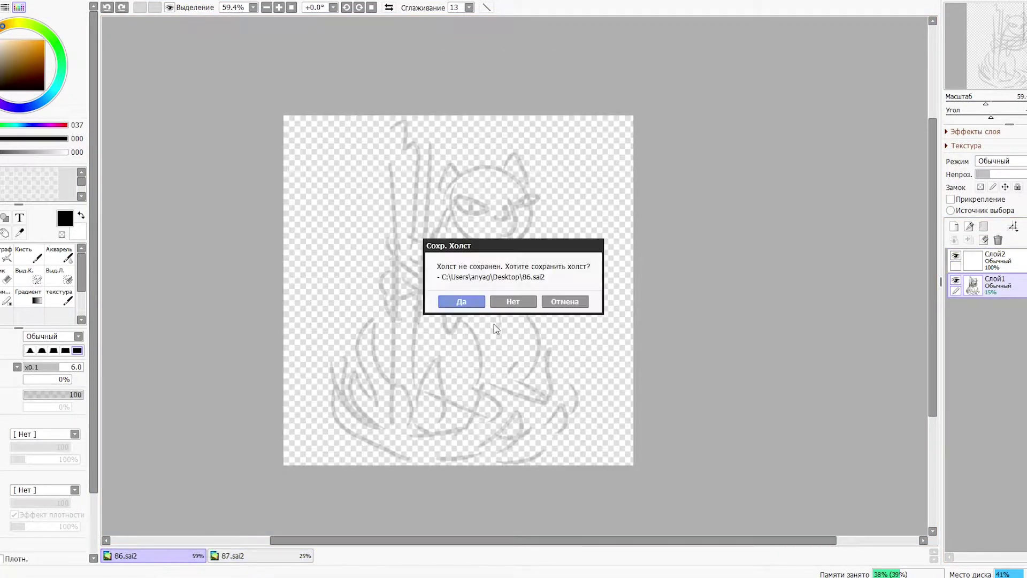
{"action": "left_click", "coordinate": [461, 301]}
{"action": "key", "text": "ctrl+s"}
{"action": "left_click", "coordinate": [751, 373]}
Enlarge the copied sketch to fill the 87 canvas and fade its layer to 9% opacity beneath the blank layer.
{"action": "key", "text": "ctrl+t"}
{"action": "mouse_move", "coordinate": [428, 206]}
{"action": "left_mouse_down"}
{"action": "mouse_move", "coordinate": [550, 360]}
{"action": "mouse_move", "coordinate": [615, 471]}
{"action": "left_mouse_up"}
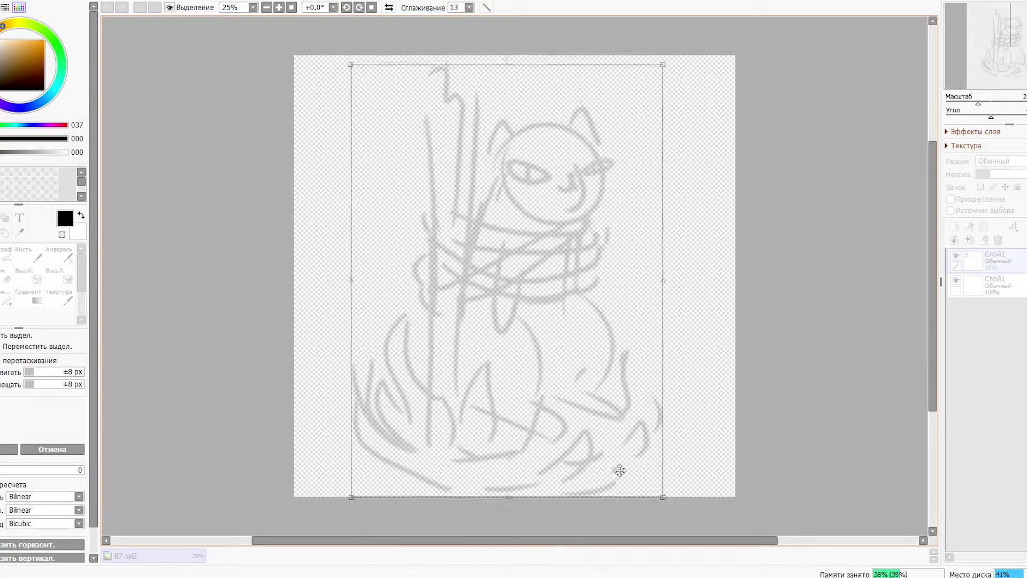
{"action": "key", "text": "Return"}
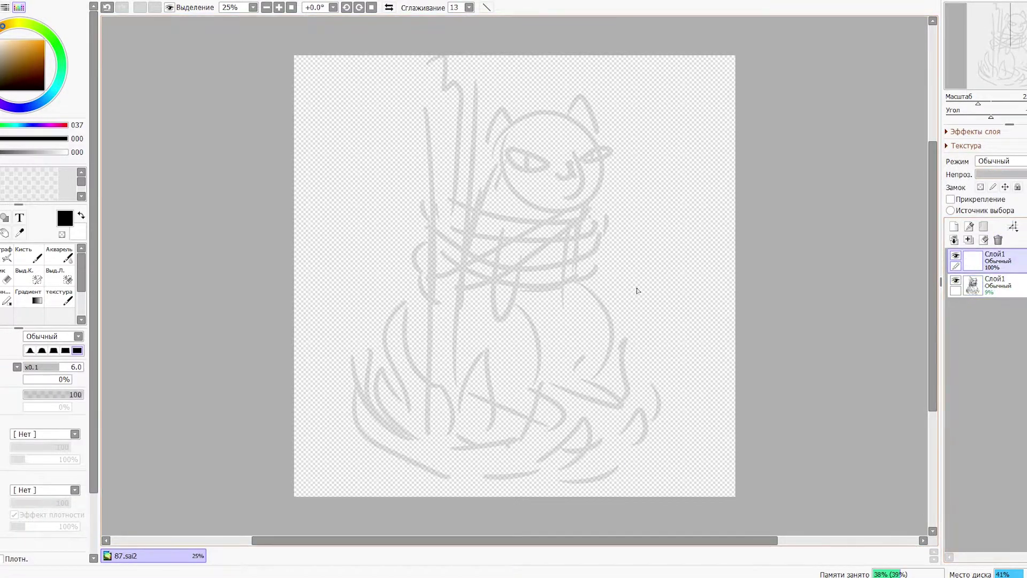
Set the brush size to 14 and ink the outline of the cat's left ear with short tufts at its base.
{"action": "scroll", "coordinate": [535, 245], "scroll_direction": "up", "scroll_amount": 5}
{"action": "scroll", "coordinate": [535, 245], "scroll_direction": "up", "scroll_amount": 5}
{"action": "key", "text": "bracketright"}
{"action": "key", "text": "bracketright"}
{"action": "key", "text": "bracketright"}
{"action": "key", "text": "bracketright"}
{"action": "key", "text": "bracketright"}
{"action": "key", "text": "bracketright"}
{"action": "left_click_drag", "start_coordinate": [252, 225], "coordinate": [350, 156]}
{"action": "key", "text": "ctrl+z"}
{"action": "left_click_drag", "start_coordinate": [273, 73], "coordinate": [374, 176]}
{"action": "key", "text": "ctrl+z"}
{"action": "left_click_drag", "start_coordinate": [379, 146], "coordinate": [385, 191]}
{"action": "left_click_drag", "start_coordinate": [281, 68], "coordinate": [244, 255]}
{"action": "left_click_drag", "start_coordinate": [220, 244], "coordinate": [261, 294]}
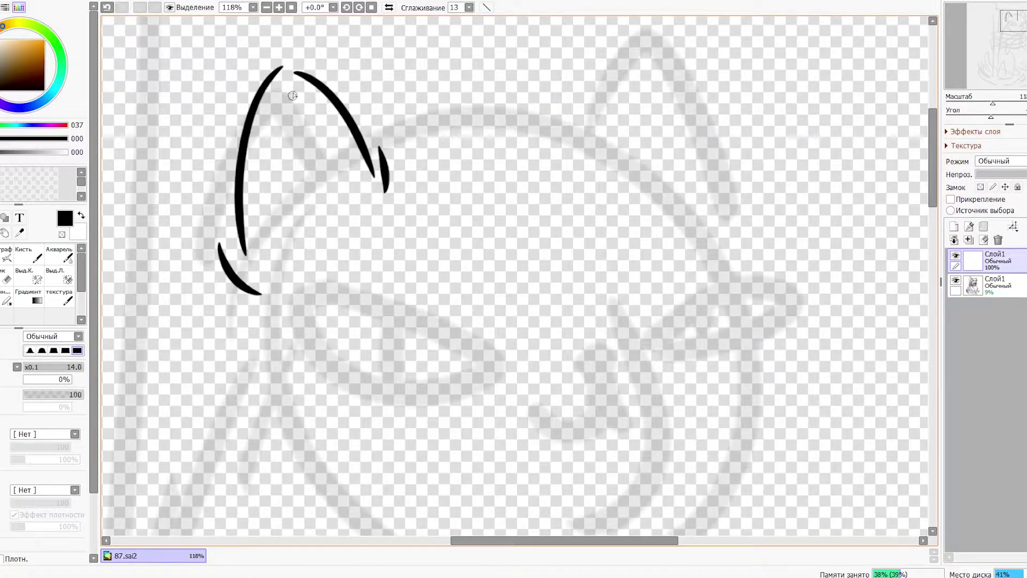
Ink the inner fold and fur strokes inside the left ear.
{"action": "left_click_drag", "start_coordinate": [295, 71], "coordinate": [333, 228]}
{"action": "left_click_drag", "start_coordinate": [305, 135], "coordinate": [305, 241]}
{"action": "left_click_drag", "start_coordinate": [263, 220], "coordinate": [287, 252]}
Try to ink the curve of the head's top together with the pointed right ear.
{"action": "mouse_move", "coordinate": [383, 141]}
{"action": "left_mouse_down"}
{"action": "mouse_move", "coordinate": [642, 171]}
{"action": "mouse_move", "coordinate": [524, 111]}
{"action": "mouse_move", "coordinate": [654, 40]}
{"action": "left_mouse_up"}
{"action": "key", "text": "ctrl+z"}
{"action": "left_click_drag", "start_coordinate": [662, 44], "coordinate": [674, 222]}
{"action": "left_click_drag", "start_coordinate": [645, 59], "coordinate": [602, 171]}
{"action": "mouse_move", "coordinate": [653, 98]}
{"action": "left_mouse_down"}
{"action": "mouse_move", "coordinate": [634, 184]}
{"action": "mouse_move", "coordinate": [642, 203]}
{"action": "left_mouse_up"}
{"action": "key", "text": "ctrl+z"}
{"action": "key", "text": "ctrl+z"}
{"action": "key", "text": "ctrl+z"}
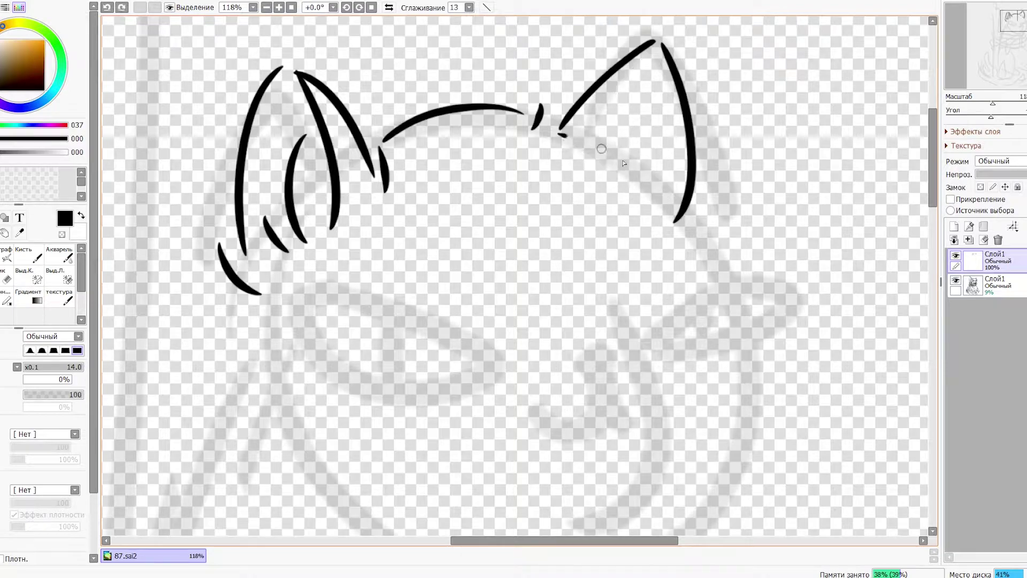
{"action": "key", "text": "ctrl+z"}
{"action": "key", "text": "ctrl+z"}
{"action": "left_click_drag", "start_coordinate": [559, 126], "coordinate": [706, 230]}
{"action": "key", "text": "ctrl+z"}
{"action": "key", "text": "ctrl+z"}
{"action": "key", "text": "ctrl+z"}
Redraw the top of the head as one long arc running from the left ear past the right ear.
{"action": "left_click_drag", "start_coordinate": [386, 137], "coordinate": [684, 178]}
{"action": "key", "text": "ctrl+z"}
{"action": "left_click_drag", "start_coordinate": [391, 135], "coordinate": [695, 217]}
{"action": "key", "text": "ctrl+z"}
{"action": "left_click_drag", "start_coordinate": [390, 135], "coordinate": [543, 119]}
{"action": "key", "text": "ctrl+z"}
{"action": "mouse_move", "coordinate": [399, 135]}
{"action": "left_mouse_down"}
{"action": "mouse_move", "coordinate": [339, 156]}
{"action": "mouse_move", "coordinate": [429, 126]}
{"action": "mouse_move", "coordinate": [392, 202]}
{"action": "left_mouse_up"}
{"action": "key", "text": "ctrl+z"}
{"action": "mouse_move", "coordinate": [291, 231]}
{"action": "left_mouse_down"}
{"action": "mouse_move", "coordinate": [503, 211]}
{"action": "mouse_move", "coordinate": [592, 296]}
{"action": "left_mouse_up"}
{"action": "key", "text": "ctrl+z"}
{"action": "mouse_move", "coordinate": [291, 230]}
{"action": "left_mouse_down"}
{"action": "mouse_move", "coordinate": [562, 289]}
{"action": "mouse_move", "coordinate": [568, 264]}
{"action": "left_mouse_up"}
{"action": "key", "text": "ctrl+z"}
{"action": "mouse_move", "coordinate": [278, 188]}
{"action": "left_mouse_down"}
{"action": "mouse_move", "coordinate": [563, 257]}
{"action": "mouse_move", "coordinate": [503, 258]}
{"action": "left_mouse_up"}
{"action": "left_click_drag", "start_coordinate": [460, 184], "coordinate": [594, 275]}
{"action": "key", "text": "ctrl+z"}
Ink the right ear's outline with its inner fold and fur strokes.
{"action": "mouse_move", "coordinate": [556, 139]}
{"action": "left_mouse_down"}
{"action": "mouse_move", "coordinate": [575, 308]}
{"action": "mouse_move", "coordinate": [506, 243]}
{"action": "left_mouse_up"}
{"action": "mouse_move", "coordinate": [532, 182]}
{"action": "left_mouse_down"}
{"action": "mouse_move", "coordinate": [550, 268]}
{"action": "mouse_move", "coordinate": [610, 177]}
{"action": "left_mouse_up"}
{"action": "mouse_move", "coordinate": [620, 214]}
{"action": "left_mouse_down"}
{"action": "mouse_move", "coordinate": [648, 347]}
{"action": "mouse_move", "coordinate": [626, 390]}
{"action": "mouse_move", "coordinate": [626, 276]}
{"action": "left_mouse_up"}
{"action": "mouse_move", "coordinate": [629, 190]}
{"action": "left_mouse_down"}
{"action": "mouse_move", "coordinate": [640, 422]}
{"action": "mouse_move", "coordinate": [572, 453]}
{"action": "left_mouse_up"}
Ink the curved outlines of both cheeks and a short stroke at the chin.
{"action": "left_click_drag", "start_coordinate": [176, 233], "coordinate": [215, 433]}
{"action": "left_click_drag", "start_coordinate": [224, 411], "coordinate": [316, 486]}
{"action": "left_click_drag", "start_coordinate": [385, 474], "coordinate": [428, 356]}
{"action": "mouse_move", "coordinate": [672, 338]}
{"action": "left_mouse_down"}
{"action": "mouse_move", "coordinate": [620, 346]}
{"action": "mouse_move", "coordinate": [622, 498]}
{"action": "left_mouse_up"}
Ink both narrow, slanted eyes with vertical slit pupils.
{"action": "left_click_drag", "start_coordinate": [257, 251], "coordinate": [439, 304]}
{"action": "mouse_move", "coordinate": [438, 310]}
{"action": "left_mouse_down"}
{"action": "mouse_move", "coordinate": [255, 254]}
{"action": "mouse_move", "coordinate": [294, 318]}
{"action": "left_mouse_up"}
{"action": "key", "text": "ctrl+z"}
{"action": "left_click_drag", "start_coordinate": [312, 265], "coordinate": [319, 315]}
{"action": "mouse_move", "coordinate": [620, 295]}
{"action": "left_mouse_down"}
{"action": "mouse_move", "coordinate": [746, 243]}
{"action": "mouse_move", "coordinate": [621, 297]}
{"action": "mouse_move", "coordinate": [666, 298]}
{"action": "left_mouse_up"}
{"action": "key", "text": "ctrl+z"}
{"action": "key", "text": "e"}
{"action": "key", "text": "n"}
Add two short brow marks above each eye and ink the curved edge of the muzzle.
{"action": "left_click_drag", "start_coordinate": [444, 239], "coordinate": [449, 258]}
{"action": "left_click_drag", "start_coordinate": [456, 240], "coordinate": [460, 258]}
{"action": "left_click_drag", "start_coordinate": [616, 236], "coordinate": [584, 450]}
Ink a small filled triangular nose with a smiling, two-curved mouth beneath it.
{"action": "scroll", "coordinate": [534, 252], "scroll_direction": "down", "scroll_amount": 1}
{"action": "left_click_drag", "start_coordinate": [556, 304], "coordinate": [582, 305]}
{"action": "mouse_move", "coordinate": [568, 315]}
{"action": "left_mouse_down"}
{"action": "mouse_move", "coordinate": [497, 353]}
{"action": "mouse_move", "coordinate": [626, 366]}
{"action": "left_mouse_up"}
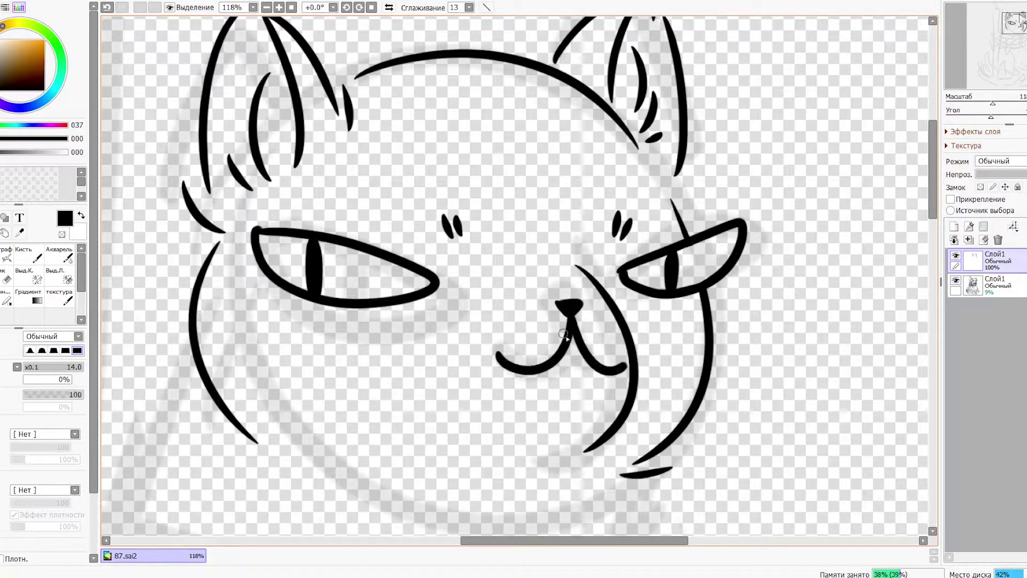
{"action": "key", "text": "ctrl+z"}
{"action": "key", "text": "ctrl+z"}
{"action": "mouse_move", "coordinate": [568, 317]}
{"action": "left_mouse_down"}
{"action": "mouse_move", "coordinate": [464, 345]}
{"action": "mouse_move", "coordinate": [626, 366]}
{"action": "left_mouse_up"}
{"action": "left_click_drag", "start_coordinate": [627, 366], "coordinate": [690, 397]}
Draw three whiskers across each cheek.
{"action": "left_click_drag", "start_coordinate": [179, 338], "coordinate": [342, 350]}
{"action": "left_click_drag", "start_coordinate": [200, 365], "coordinate": [335, 365]}
{"action": "scroll", "coordinate": [311, 379], "scroll_direction": "down", "scroll_amount": 1}
{"action": "mouse_move", "coordinate": [687, 313]}
{"action": "left_mouse_down"}
{"action": "mouse_move", "coordinate": [817, 354]}
{"action": "mouse_move", "coordinate": [801, 289]}
{"action": "left_mouse_up"}
{"action": "key", "text": "ctrl+z"}
{"action": "left_click_drag", "start_coordinate": [686, 322], "coordinate": [801, 357]}
{"action": "scroll", "coordinate": [668, 321], "scroll_direction": "down", "scroll_amount": 1}
{"action": "left_click_drag", "start_coordinate": [692, 319], "coordinate": [791, 348]}
{"action": "scroll", "coordinate": [614, 251], "scroll_direction": "up", "scroll_amount": 1}
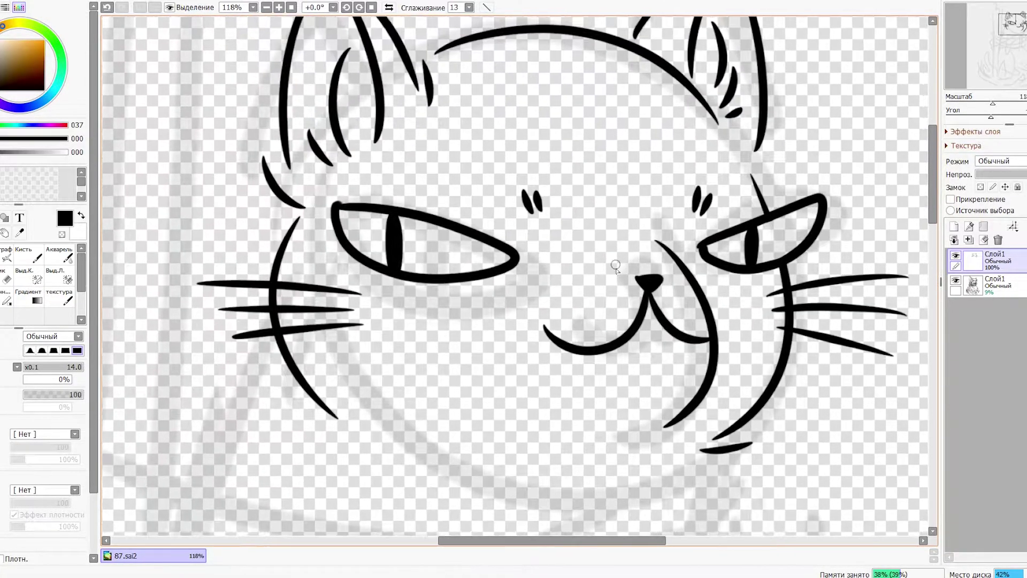
Scale the inked head down slightly and fit it over the sketched head.
{"action": "scroll", "coordinate": [623, 346], "scroll_direction": "down", "scroll_amount": 3}
{"action": "scroll", "coordinate": [535, 214], "scroll_direction": "up", "scroll_amount": 2}
{"action": "key", "text": "ctrl+t"}
{"action": "left_click_drag", "start_coordinate": [535, 131], "coordinate": [541, 210]}
{"action": "key", "text": "Return"}
Try to ink the cat's back and the uppermost rope line below the head.
{"action": "scroll", "coordinate": [542, 210], "scroll_direction": "up", "scroll_amount": 4}
{"action": "left_click_drag", "start_coordinate": [205, 269], "coordinate": [291, 207]}
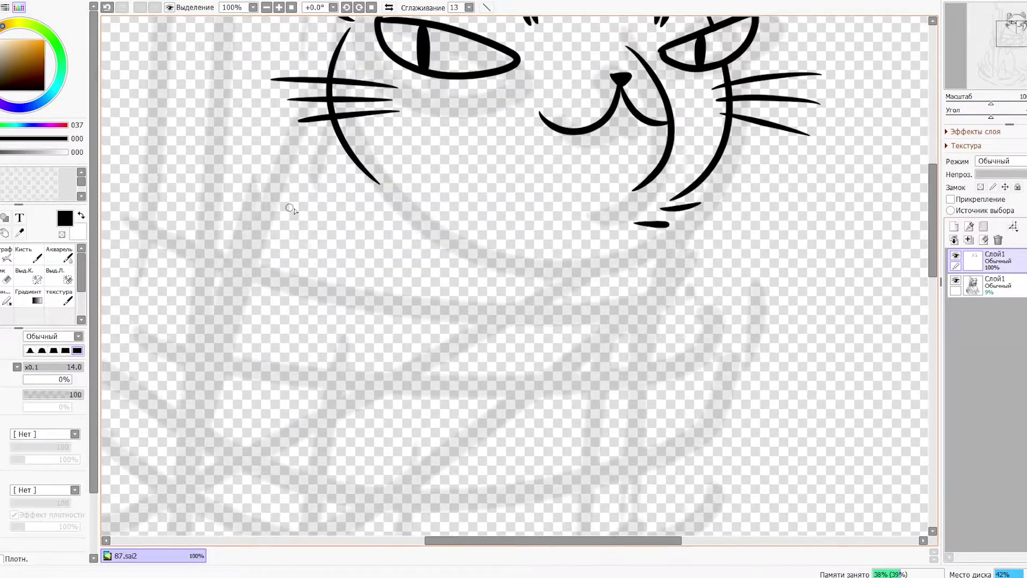
{"action": "mouse_move", "coordinate": [368, 200]}
{"action": "left_mouse_down"}
{"action": "mouse_move", "coordinate": [329, 260]}
{"action": "mouse_move", "coordinate": [214, 534]}
{"action": "left_mouse_up"}
{"action": "scroll", "coordinate": [321, 374], "scroll_direction": "down", "scroll_amount": 2}
{"action": "key", "text": "ctrl+z"}
{"action": "scroll", "coordinate": [567, 155], "scroll_direction": "up", "scroll_amount": 1}
{"action": "key", "text": "ctrl+y"}
{"action": "key", "text": "ctrl+z"}
{"action": "left_click_drag", "start_coordinate": [572, 179], "coordinate": [573, 313]}
{"action": "left_click_drag", "start_coordinate": [414, 342], "coordinate": [631, 295]}
{"action": "key", "text": "ctrl+z"}
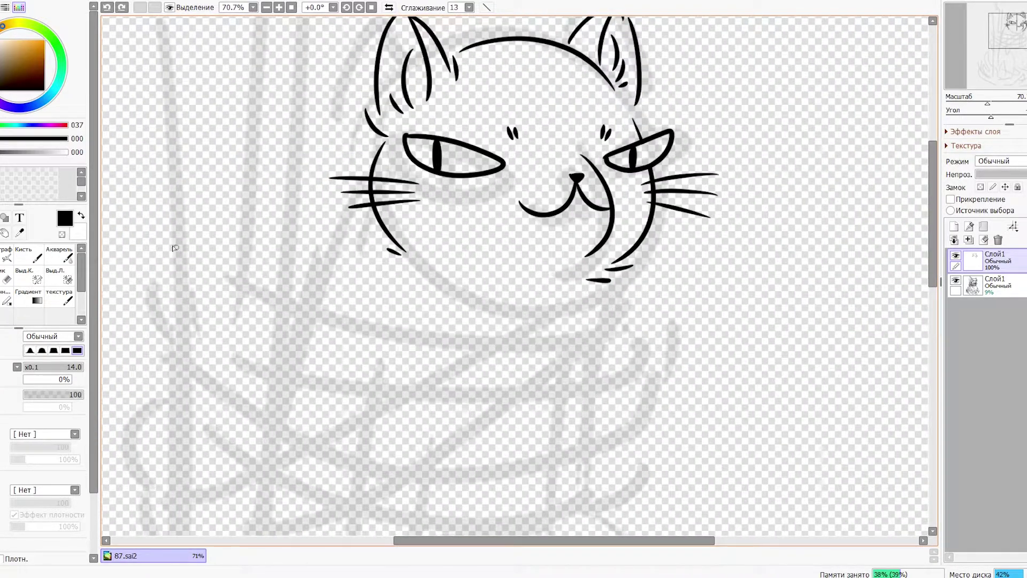
Ink the wooden post beside the cat with a ringed cut top, long side edges and a short branch stub.
{"action": "scroll", "coordinate": [450, 282], "scroll_direction": "down", "scroll_amount": 6}
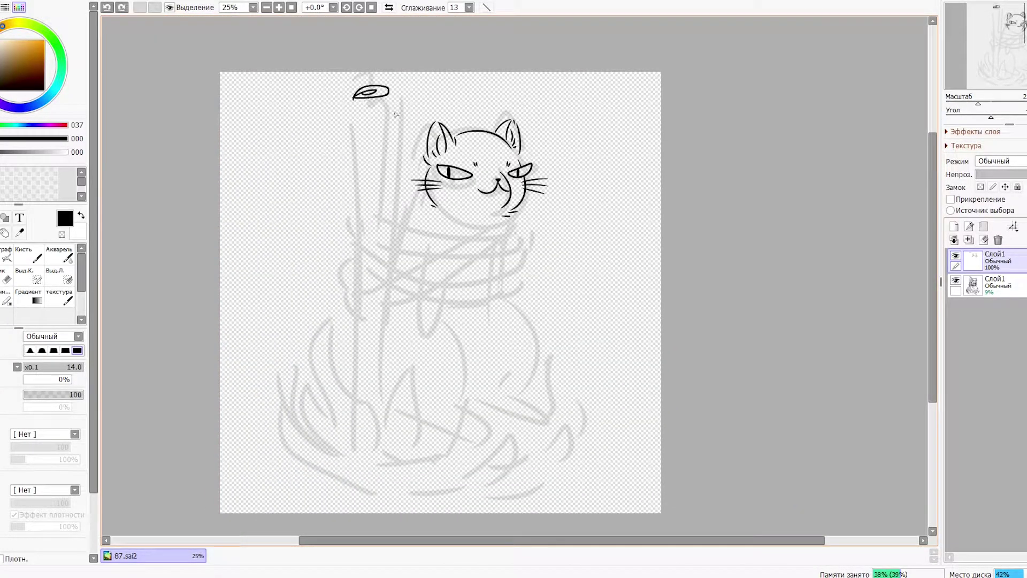
{"action": "key", "text": "ctrl+z"}
{"action": "left_click_drag", "start_coordinate": [389, 92], "coordinate": [381, 401]}
{"action": "mouse_move", "coordinate": [353, 97]}
{"action": "left_mouse_down"}
{"action": "mouse_move", "coordinate": [351, 348]}
{"action": "mouse_move", "coordinate": [342, 169]}
{"action": "mouse_move", "coordinate": [367, 421]}
{"action": "left_mouse_up"}
{"action": "key", "text": "ctrl+z"}
{"action": "key", "text": "ctrl+z"}
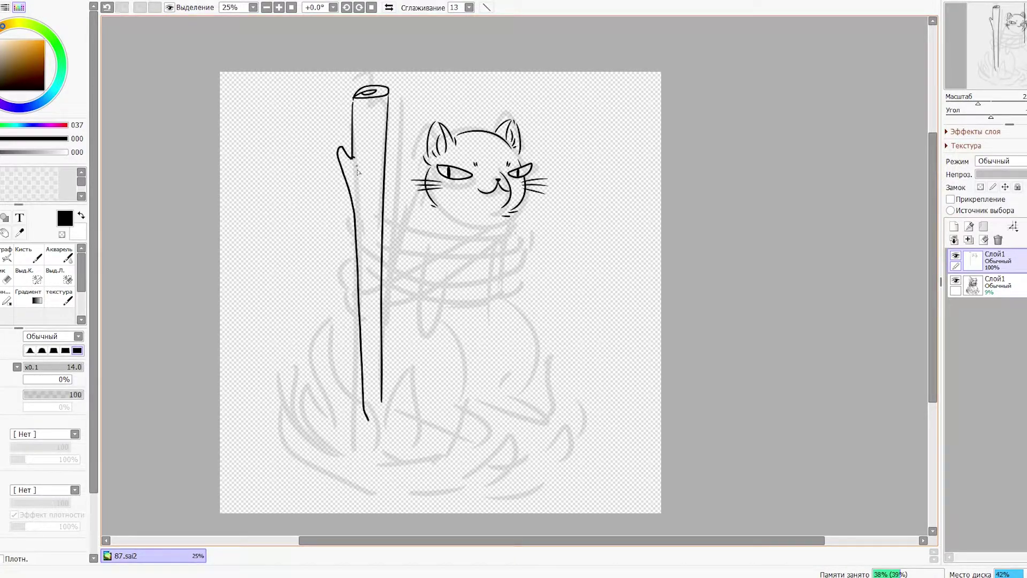
Add wood-grain lines to the post and its branch stub, and try a narrower second stake beside the post.
{"action": "left_click_drag", "start_coordinate": [386, 100], "coordinate": [371, 214]}
{"action": "left_click_drag", "start_coordinate": [367, 111], "coordinate": [368, 149]}
{"action": "left_click_drag", "start_coordinate": [402, 109], "coordinate": [390, 229]}
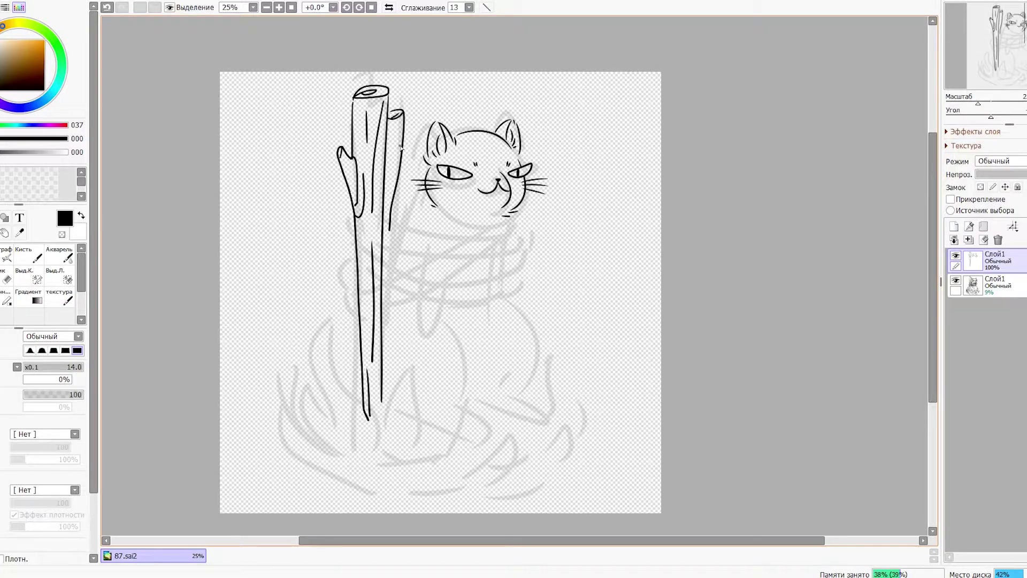
{"action": "key", "text": "ctrl+z"}
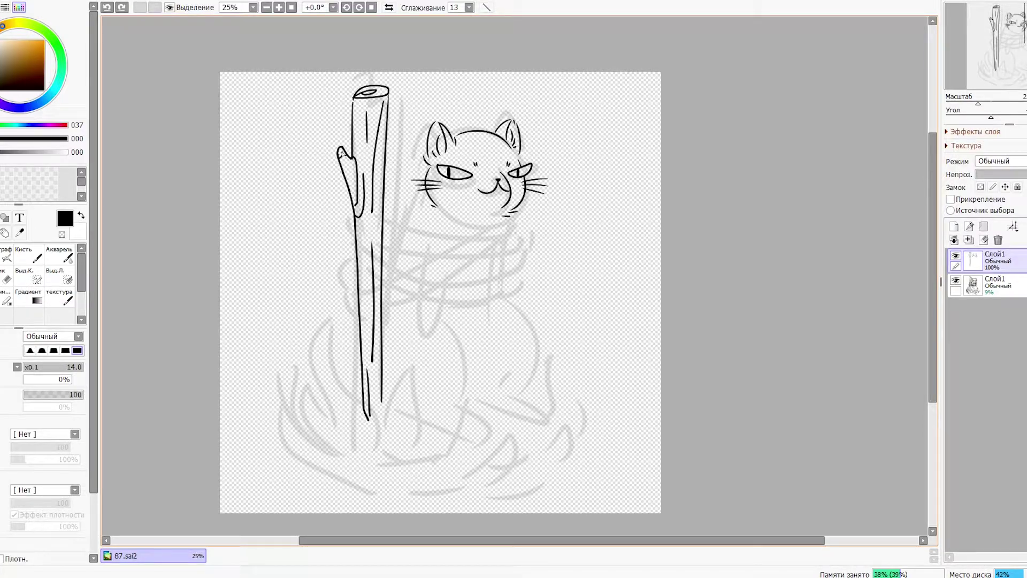
Ink the narrow second stake, then wrap overlapping rope coils around the post and the cat's body on a new layer.
{"action": "left_click_drag", "start_coordinate": [363, 223], "coordinate": [482, 293]}
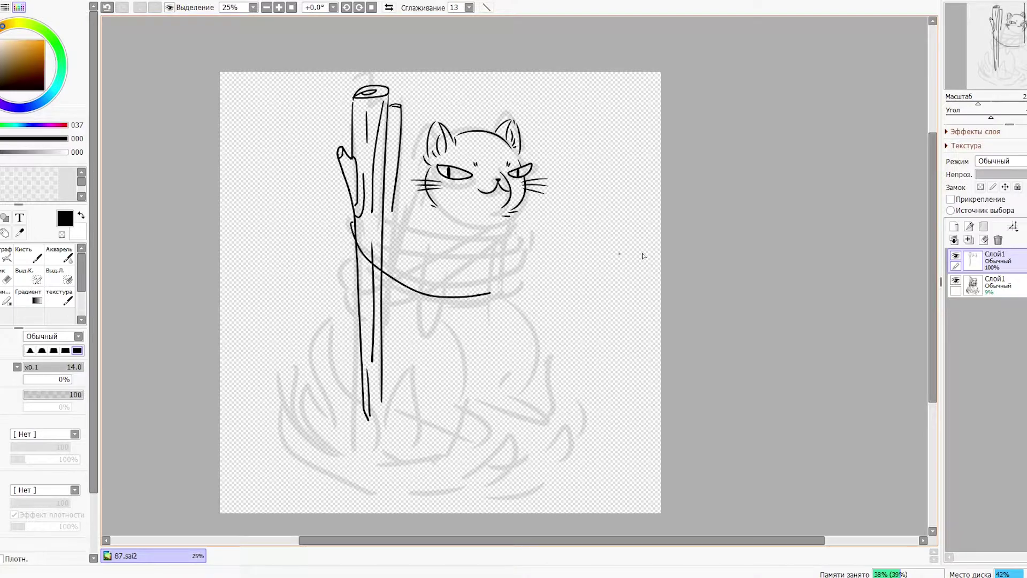
{"action": "key", "text": "ctrl+z"}
{"action": "key", "text": "ctrl+shift+n"}
{"action": "key", "text": "ctrl+z"}
{"action": "mouse_move", "coordinate": [366, 231]}
{"action": "left_mouse_down"}
{"action": "mouse_move", "coordinate": [467, 213]}
{"action": "mouse_move", "coordinate": [357, 279]}
{"action": "left_mouse_up"}
{"action": "key", "text": "ctrl+z"}
{"action": "key", "text": "ctrl+z"}
{"action": "mouse_move", "coordinate": [505, 240]}
{"action": "left_mouse_down"}
{"action": "mouse_move", "coordinate": [353, 289]}
{"action": "mouse_move", "coordinate": [503, 297]}
{"action": "left_mouse_up"}
{"action": "key", "text": "ctrl+z"}
{"action": "key", "text": "ctrl+z"}
{"action": "mouse_move", "coordinate": [355, 298]}
{"action": "left_mouse_down"}
{"action": "mouse_move", "coordinate": [453, 311]}
{"action": "mouse_move", "coordinate": [369, 322]}
{"action": "mouse_move", "coordinate": [358, 302]}
{"action": "left_mouse_up"}
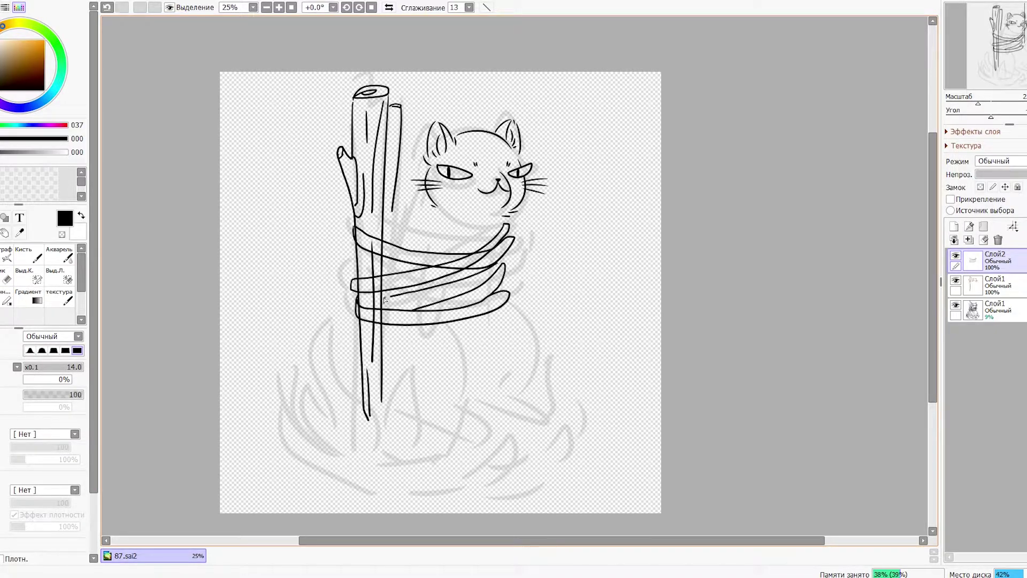
Erase the post lines hidden behind the rope coils on the post's own layer.
{"action": "scroll", "coordinate": [458, 296], "scroll_direction": "up", "scroll_amount": 4}
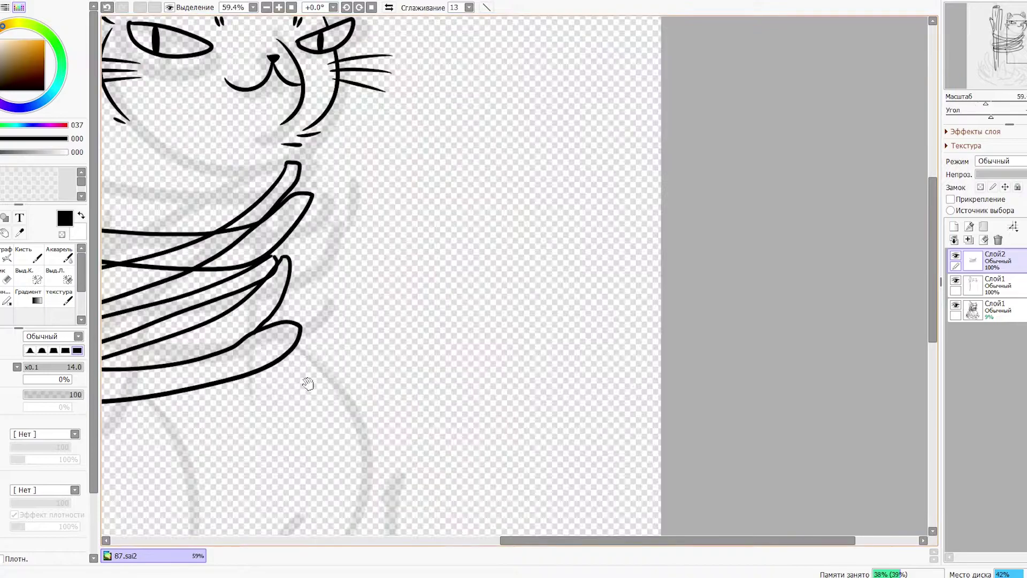
{"action": "key", "text": "e"}
{"action": "mouse_move", "coordinate": [540, 335]}
{"action": "left_mouse_down"}
{"action": "mouse_move", "coordinate": [644, 318]}
{"action": "mouse_move", "coordinate": [639, 334]}
{"action": "mouse_move", "coordinate": [540, 342]}
{"action": "mouse_move", "coordinate": [621, 350]}
{"action": "left_mouse_up"}
{"action": "key", "text": "ctrl+z"}
{"action": "scroll", "coordinate": [620, 343], "scroll_direction": "down", "scroll_amount": 2}
{"action": "scroll", "coordinate": [481, 337], "scroll_direction": "up", "scroll_amount": 2}
{"action": "left_click", "coordinate": [986, 284]}
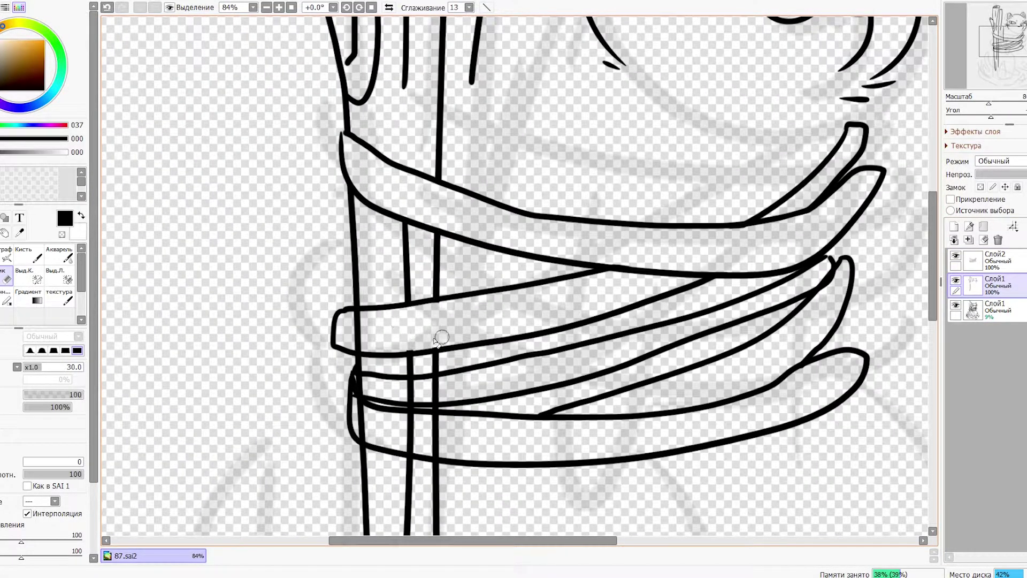
{"action": "left_click_drag", "start_coordinate": [401, 389], "coordinate": [465, 393]}
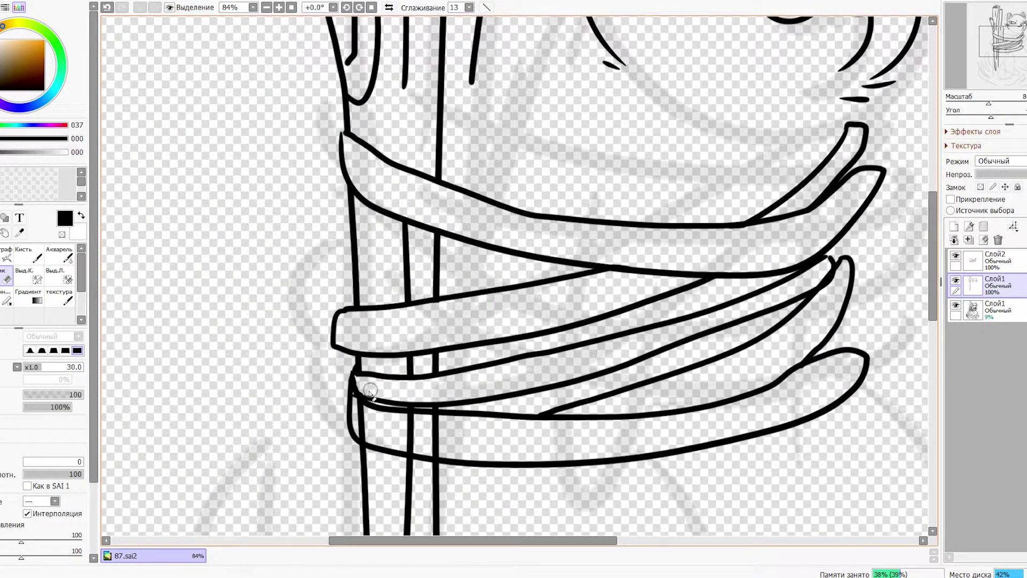
{"action": "mouse_move", "coordinate": [394, 420]}
{"action": "left_mouse_down"}
{"action": "mouse_move", "coordinate": [360, 430]}
{"action": "mouse_move", "coordinate": [444, 452]}
{"action": "left_mouse_up"}
{"action": "scroll", "coordinate": [562, 364], "scroll_direction": "down", "scroll_amount": 7}
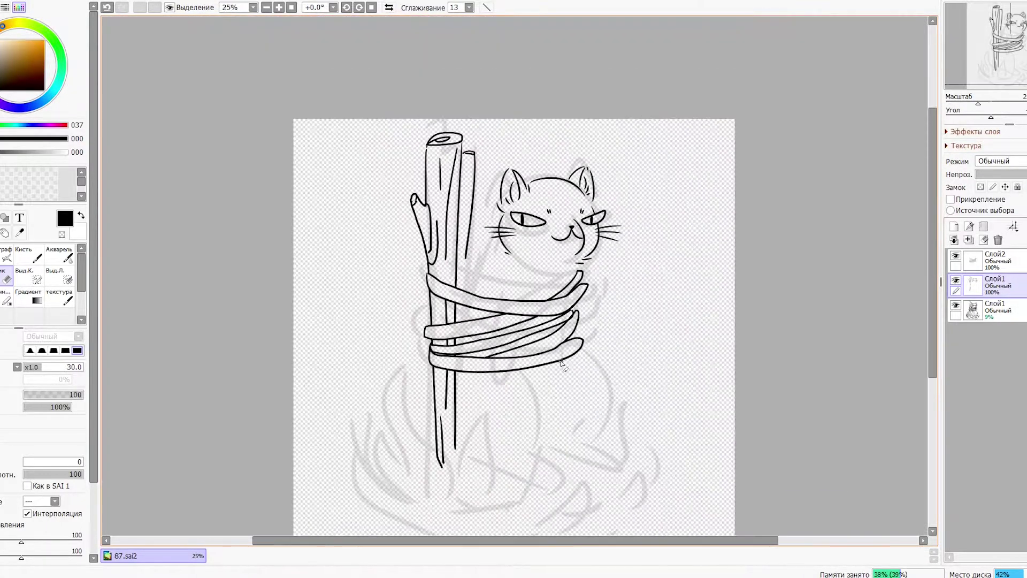
Try diagonal twist marks along the uppermost rope.
{"action": "scroll", "coordinate": [581, 316], "scroll_direction": "up", "scroll_amount": 2}
{"action": "key", "text": "n"}
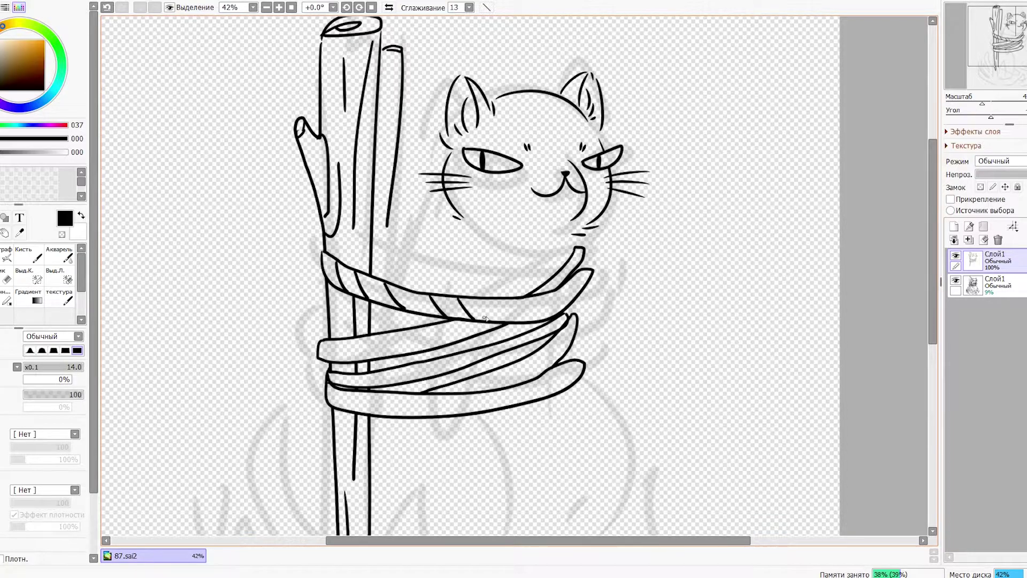
{"action": "key", "text": "ctrl+z"}
{"action": "key", "text": "ctrl+z"}
{"action": "key", "text": "ctrl+z"}
{"action": "key", "text": "ctrl+z"}
{"action": "key", "text": "ctrl+z"}
{"action": "key", "text": "ctrl+z"}
{"action": "key", "text": "ctrl+z"}
{"action": "key", "text": "ctrl+z"}
{"action": "key", "text": "ctrl+z"}
{"action": "key", "text": "ctrl+z"}
{"action": "key", "text": "ctrl+z"}
{"action": "key", "text": "ctrl+z"}
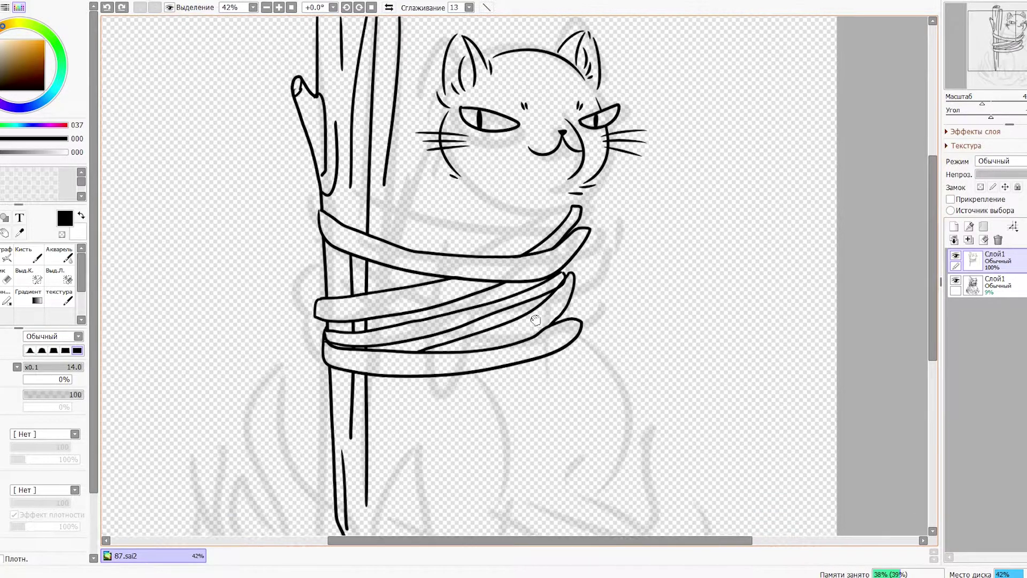
{"action": "key", "text": "ctrl+z"}
Ink the cat's back down to the uppermost rope and continue the narrow stake's edge between and below the ropes.
{"action": "left_click_drag", "start_coordinate": [425, 161], "coordinate": [383, 256]}
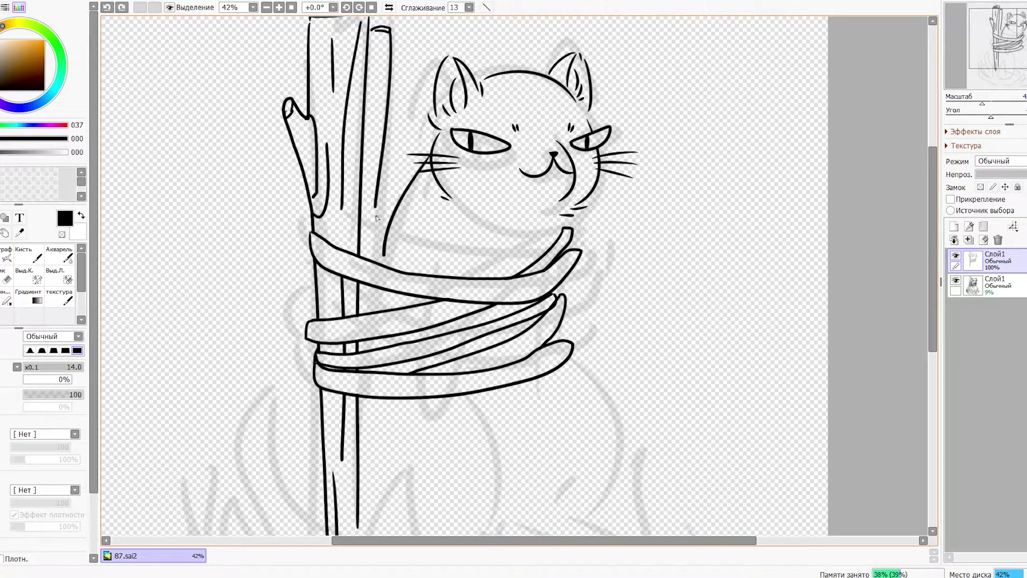
{"action": "key", "text": "ctrl+z"}
{"action": "scroll", "coordinate": [377, 316], "scroll_direction": "down", "scroll_amount": 2}
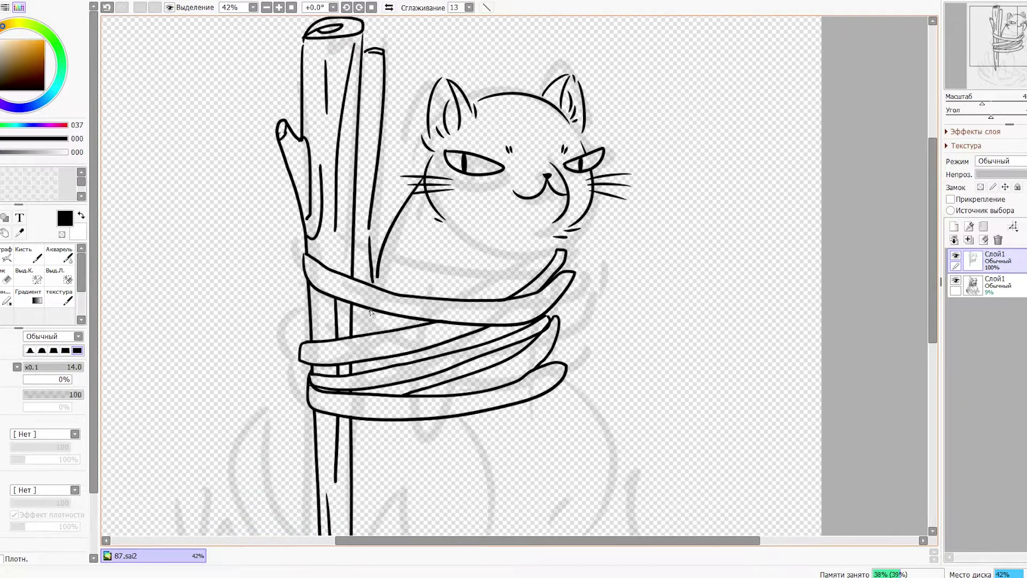
{"action": "scroll", "coordinate": [372, 321], "scroll_direction": "down", "scroll_amount": 2}
{"action": "left_click_drag", "start_coordinate": [369, 346], "coordinate": [358, 457]}
{"action": "scroll", "coordinate": [357, 457], "scroll_direction": "down", "scroll_amount": 2}
{"action": "key", "text": "ctrl+z"}
Ink the near haunch's rounded curve and the outline of the near hind foot below the ropes.
{"action": "mouse_move", "coordinate": [441, 299]}
{"action": "left_mouse_down"}
{"action": "mouse_move", "coordinate": [470, 425]}
{"action": "mouse_move", "coordinate": [436, 438]}
{"action": "left_mouse_up"}
{"action": "left_click_drag", "start_coordinate": [346, 432], "coordinate": [478, 494]}
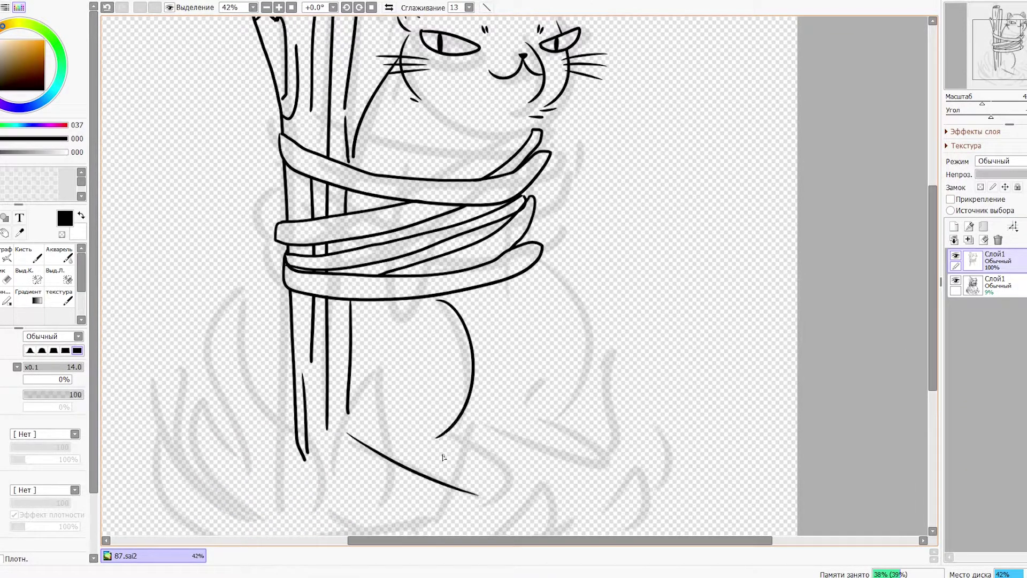
{"action": "left_click_drag", "start_coordinate": [359, 421], "coordinate": [448, 508]}
Ink the far side of the lower body and the far hind foot, with toe lines and short fur strokes.
{"action": "scroll", "coordinate": [470, 374], "scroll_direction": "right", "scroll_amount": 2}
{"action": "mouse_move", "coordinate": [484, 289]}
{"action": "left_mouse_down"}
{"action": "mouse_move", "coordinate": [505, 411]}
{"action": "mouse_move", "coordinate": [483, 447]}
{"action": "left_mouse_up"}
{"action": "key", "text": "ctrl+z"}
{"action": "scroll", "coordinate": [483, 447], "scroll_direction": "down", "scroll_amount": 1}
{"action": "scroll", "coordinate": [483, 448], "scroll_direction": "right", "scroll_amount": 1}
{"action": "left_click_drag", "start_coordinate": [407, 408], "coordinate": [470, 428]}
{"action": "key", "text": "ctrl+z"}
{"action": "left_click_drag", "start_coordinate": [406, 407], "coordinate": [460, 414]}
{"action": "scroll", "coordinate": [480, 438], "scroll_direction": "down", "scroll_amount": 1}
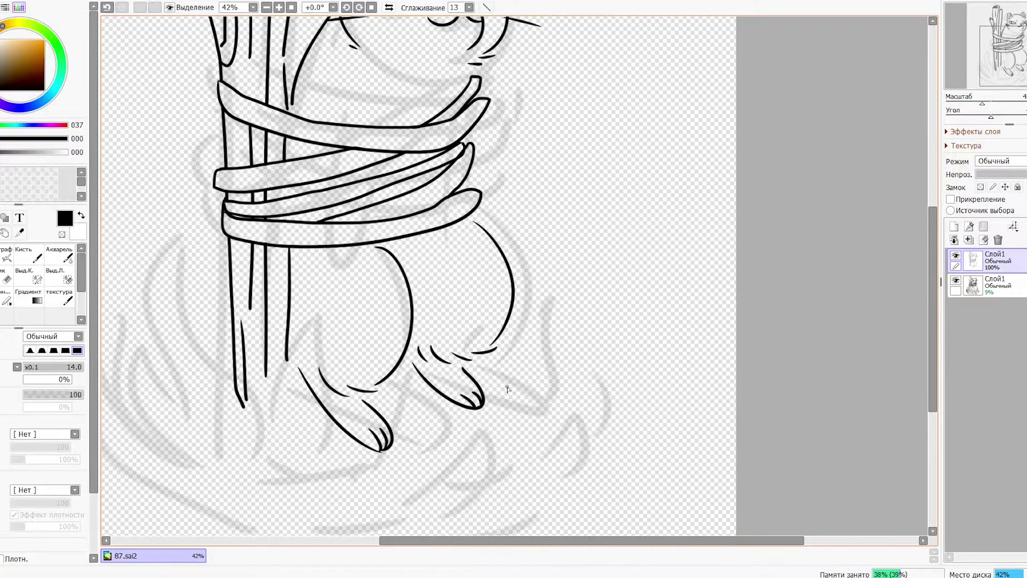
Break the upper end of the near haunch's curve into short fur strokes.
{"action": "scroll", "coordinate": [476, 374], "scroll_direction": "up", "scroll_amount": 3}
{"action": "scroll", "coordinate": [475, 344], "scroll_direction": "left", "scroll_amount": 1}
{"action": "key", "text": "e"}
{"action": "key", "text": "n"}
{"action": "mouse_move", "coordinate": [413, 341]}
{"action": "left_mouse_down"}
{"action": "mouse_move", "coordinate": [433, 365]}
{"action": "mouse_move", "coordinate": [416, 357]}
{"action": "left_mouse_up"}
Add short chest and neck strokes above the uppermost rope and a small paw peeking out beneath the lowest rope.
{"action": "scroll", "coordinate": [556, 369], "scroll_direction": "down", "scroll_amount": 2}
{"action": "scroll", "coordinate": [557, 293], "scroll_direction": "down", "scroll_amount": 3}
{"action": "scroll", "coordinate": [345, 211], "scroll_direction": "up", "scroll_amount": 4}
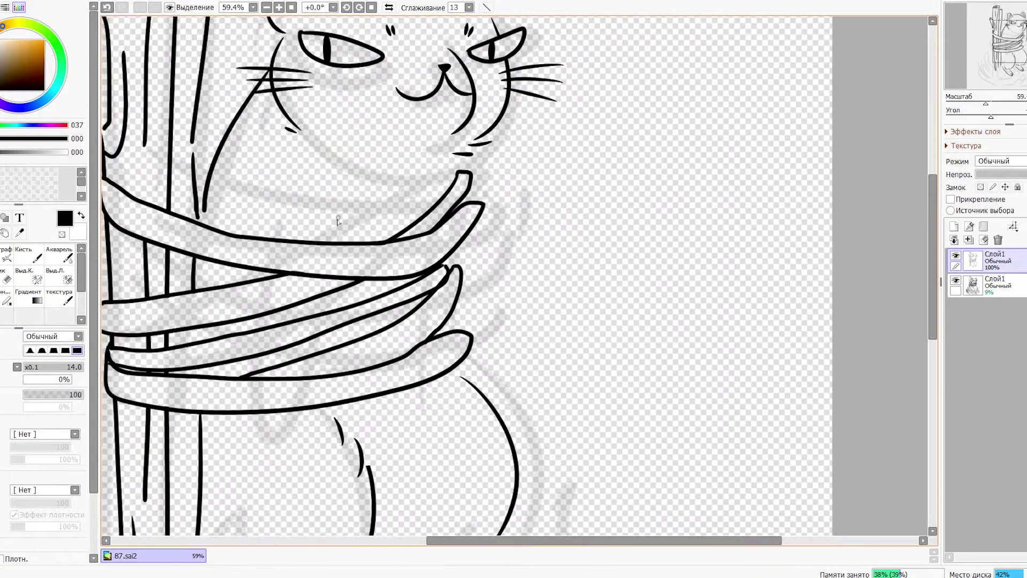
{"action": "scroll", "coordinate": [382, 235], "scroll_direction": "up", "scroll_amount": 1}
{"action": "left_click_drag", "start_coordinate": [441, 215], "coordinate": [455, 202]}
{"action": "scroll", "coordinate": [367, 335], "scroll_direction": "down", "scroll_amount": 2}
{"action": "scroll", "coordinate": [367, 334], "scroll_direction": "left", "scroll_amount": 1}
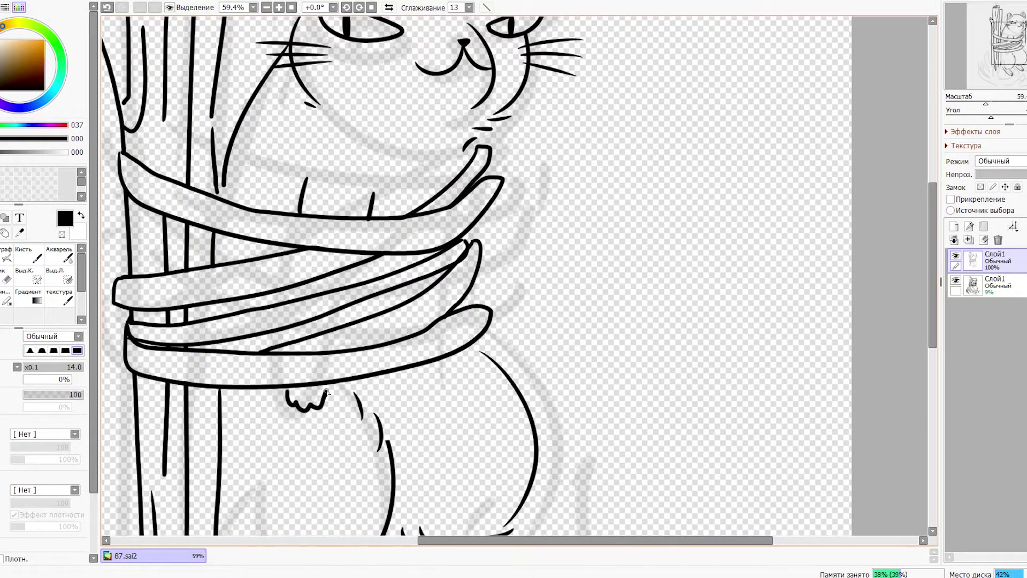
{"action": "scroll", "coordinate": [347, 366], "scroll_direction": "down", "scroll_amount": 3}
{"action": "scroll", "coordinate": [379, 161], "scroll_direction": "up", "scroll_amount": 2}
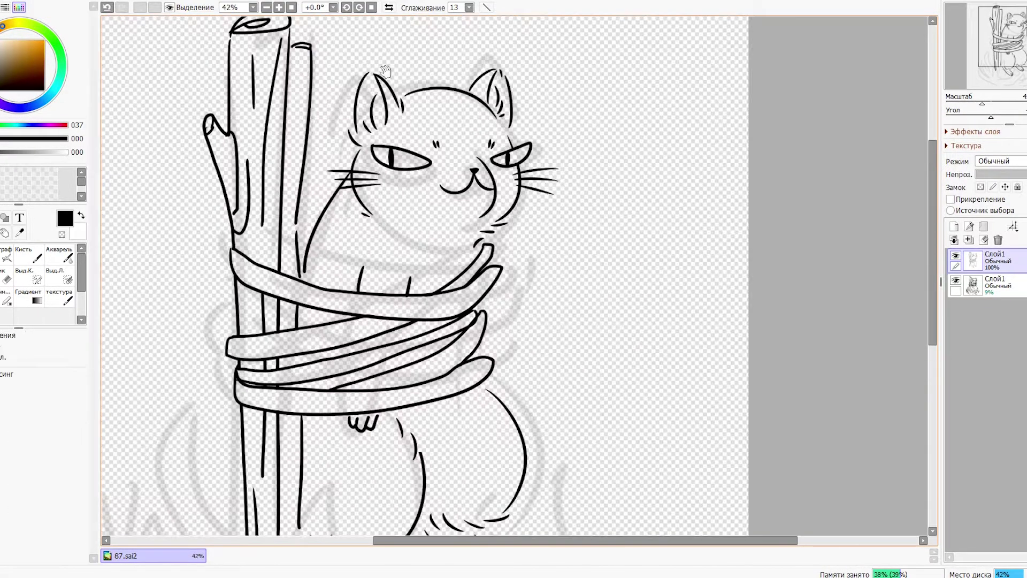
Select the cat's inked head and scale it down slightly.
{"action": "left_click_drag", "start_coordinate": [346, 152], "coordinate": [340, 239]}
{"action": "left_click_drag", "start_coordinate": [471, 308], "coordinate": [351, 153]}
{"action": "key", "text": "ctrl+t"}
{"action": "left_click_drag", "start_coordinate": [559, 131], "coordinate": [545, 138]}
{"action": "key", "text": "Return"}
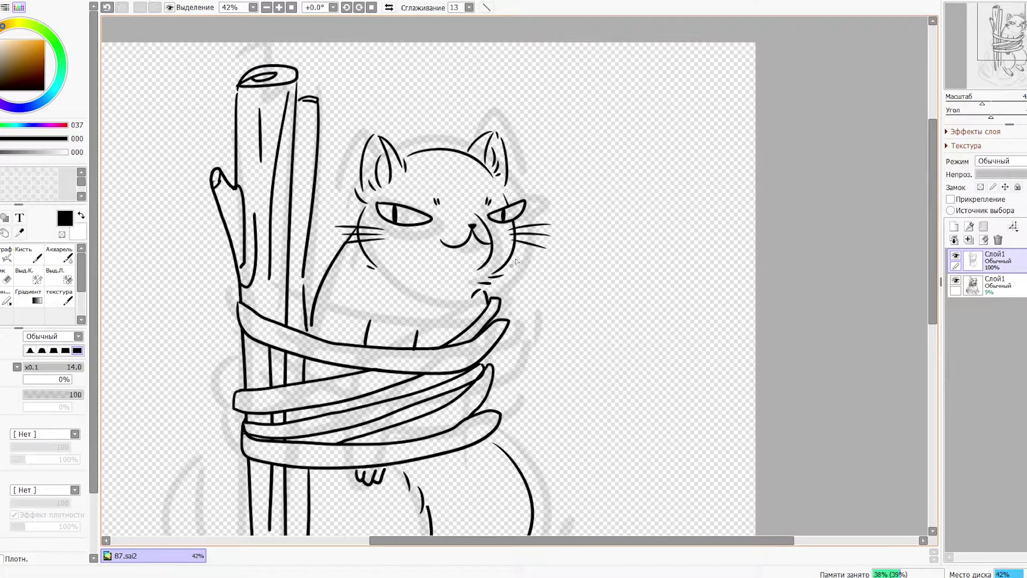
Ink the first flame outlines around the foot of the post on a new layer.
{"action": "scroll", "coordinate": [503, 282], "scroll_direction": "down", "scroll_amount": 3}
{"action": "scroll", "coordinate": [393, 292], "scroll_direction": "up", "scroll_amount": 3}
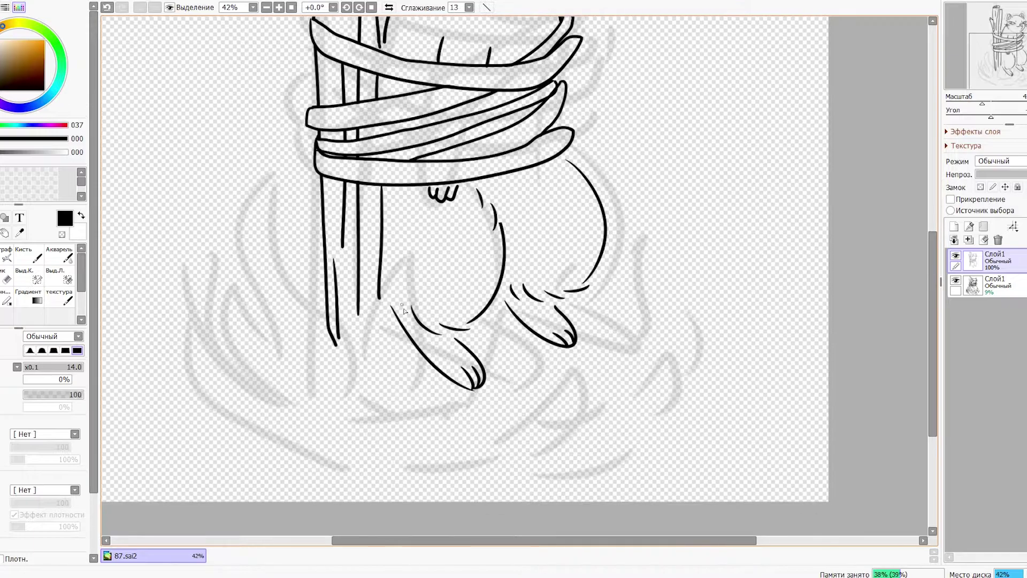
{"action": "key", "text": "ctrl+shift+n"}
{"action": "mouse_move", "coordinate": [337, 350]}
{"action": "left_mouse_down"}
{"action": "mouse_move", "coordinate": [402, 273]}
{"action": "mouse_move", "coordinate": [363, 376]}
{"action": "left_mouse_up"}
{"action": "left_click_drag", "start_coordinate": [340, 284], "coordinate": [285, 376]}
{"action": "key", "text": "ctrl+z"}
{"action": "left_click_drag", "start_coordinate": [323, 328], "coordinate": [259, 332]}
{"action": "key", "text": "ctrl+z"}
{"action": "mouse_move", "coordinate": [335, 348]}
{"action": "left_mouse_down"}
{"action": "mouse_move", "coordinate": [270, 361]}
{"action": "mouse_move", "coordinate": [261, 345]}
{"action": "left_mouse_up"}
{"action": "key", "text": "ctrl+z"}
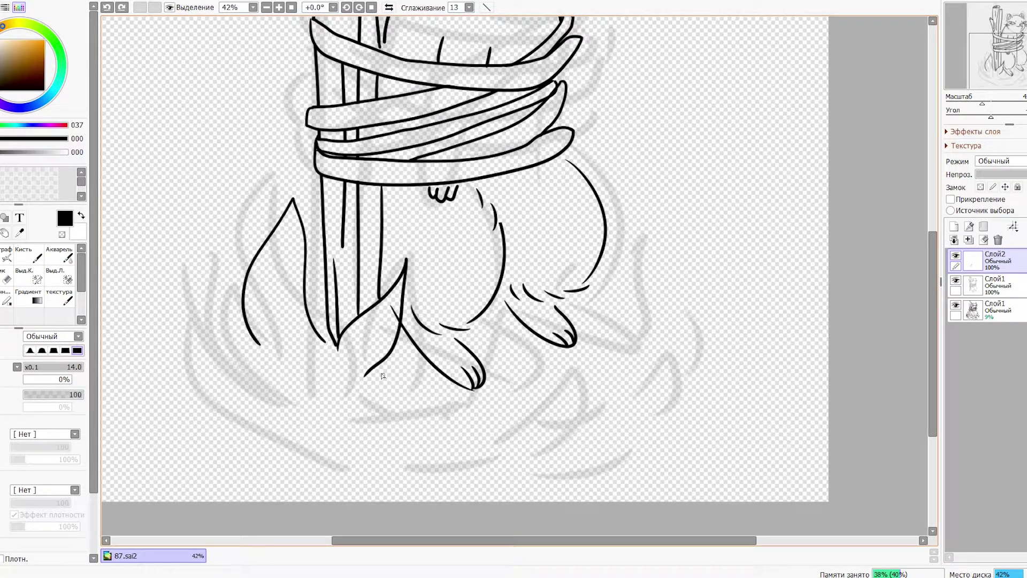
Ink the flames curving in front of the cat's feet, along the base and up both outer sides of the fire.
{"action": "mouse_move", "coordinate": [414, 369]}
{"action": "left_mouse_down"}
{"action": "mouse_move", "coordinate": [385, 387]}
{"action": "mouse_move", "coordinate": [415, 412]}
{"action": "mouse_move", "coordinate": [546, 364]}
{"action": "left_mouse_up"}
{"action": "key", "text": "ctrl+z"}
{"action": "mouse_move", "coordinate": [502, 362]}
{"action": "left_mouse_down"}
{"action": "mouse_move", "coordinate": [548, 309]}
{"action": "mouse_move", "coordinate": [553, 328]}
{"action": "left_mouse_up"}
{"action": "key", "text": "ctrl+z"}
{"action": "mouse_move", "coordinate": [476, 413]}
{"action": "left_mouse_down"}
{"action": "mouse_move", "coordinate": [595, 362]}
{"action": "mouse_move", "coordinate": [612, 380]}
{"action": "left_mouse_up"}
{"action": "left_click_drag", "start_coordinate": [455, 473], "coordinate": [323, 424]}
{"action": "mouse_move", "coordinate": [256, 414]}
{"action": "left_mouse_down"}
{"action": "mouse_move", "coordinate": [242, 301]}
{"action": "mouse_move", "coordinate": [284, 365]}
{"action": "left_mouse_up"}
{"action": "key", "text": "ctrl+z"}
{"action": "left_click_drag", "start_coordinate": [473, 426], "coordinate": [446, 407]}
{"action": "mouse_move", "coordinate": [303, 368]}
{"action": "left_mouse_down"}
{"action": "mouse_move", "coordinate": [281, 280]}
{"action": "mouse_move", "coordinate": [267, 285]}
{"action": "left_mouse_up"}
{"action": "key", "text": "ctrl+z"}
{"action": "key", "text": "ctrl+z"}
{"action": "left_click_drag", "start_coordinate": [581, 326], "coordinate": [607, 309]}
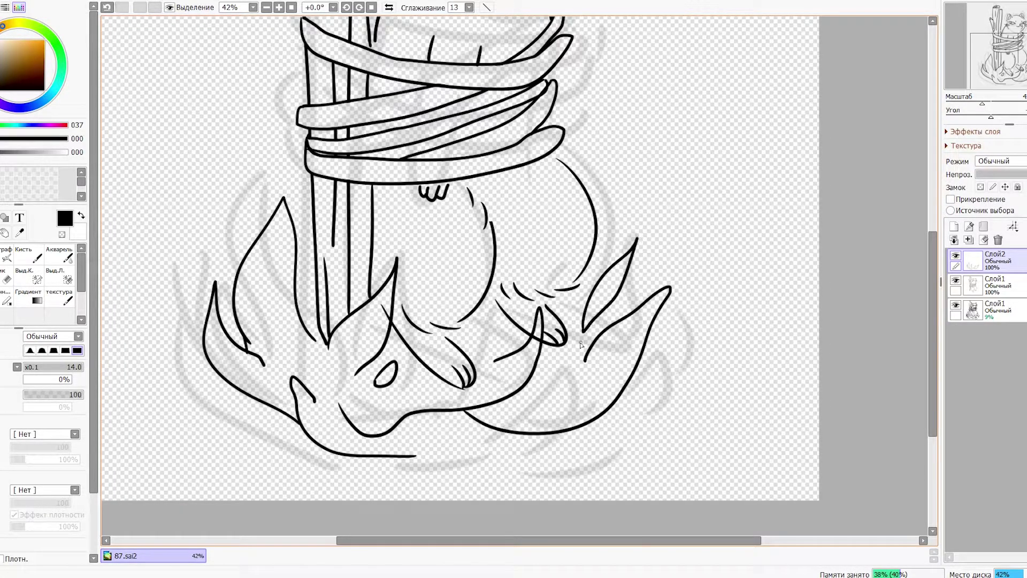
Complete the fire's lower outline and the tall flame tongues on the side away from the post.
{"action": "mouse_move", "coordinate": [422, 459]}
{"action": "left_mouse_down"}
{"action": "mouse_move", "coordinate": [631, 425]}
{"action": "mouse_move", "coordinate": [659, 274]}
{"action": "left_mouse_up"}
{"action": "left_click_drag", "start_coordinate": [611, 324], "coordinate": [623, 361]}
{"action": "key", "text": "ctrl+z"}
{"action": "mouse_move", "coordinate": [610, 283]}
{"action": "left_mouse_down"}
{"action": "mouse_move", "coordinate": [645, 278]}
{"action": "mouse_move", "coordinate": [641, 289]}
{"action": "mouse_move", "coordinate": [643, 276]}
{"action": "left_mouse_up"}
{"action": "key", "text": "ctrl+z"}
{"action": "scroll", "coordinate": [643, 276], "scroll_direction": "down", "scroll_amount": 3}
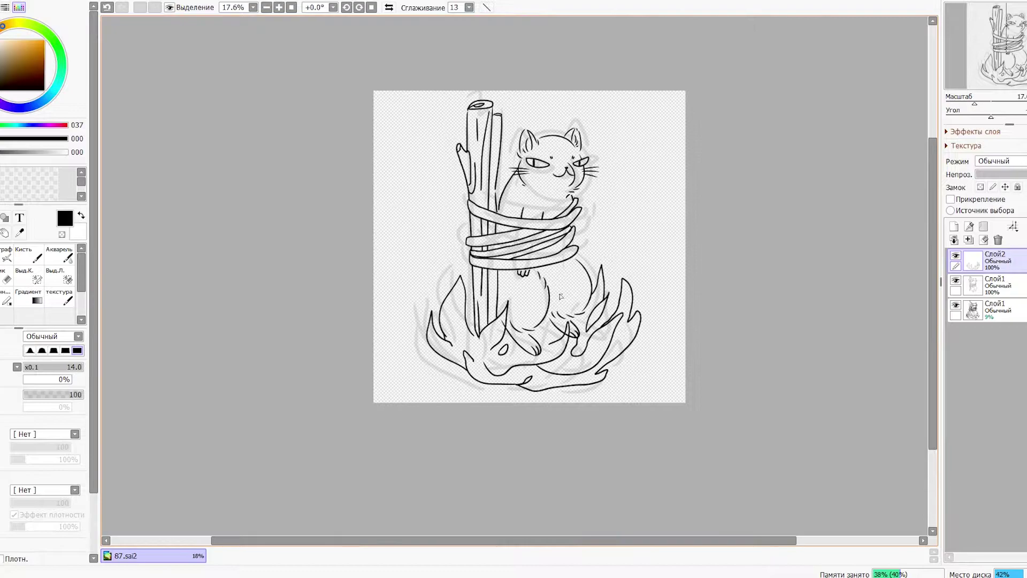
Add small floating flame sparks on both sides of the ropes, above the fire.
{"action": "scroll", "coordinate": [375, 289], "scroll_direction": "up", "scroll_amount": 3}
{"action": "left_click_drag", "start_coordinate": [345, 292], "coordinate": [329, 299]}
{"action": "left_click_drag", "start_coordinate": [642, 207], "coordinate": [634, 226]}
{"action": "key", "text": "ctrl+z"}
{"action": "left_click_drag", "start_coordinate": [636, 227], "coordinate": [649, 192]}
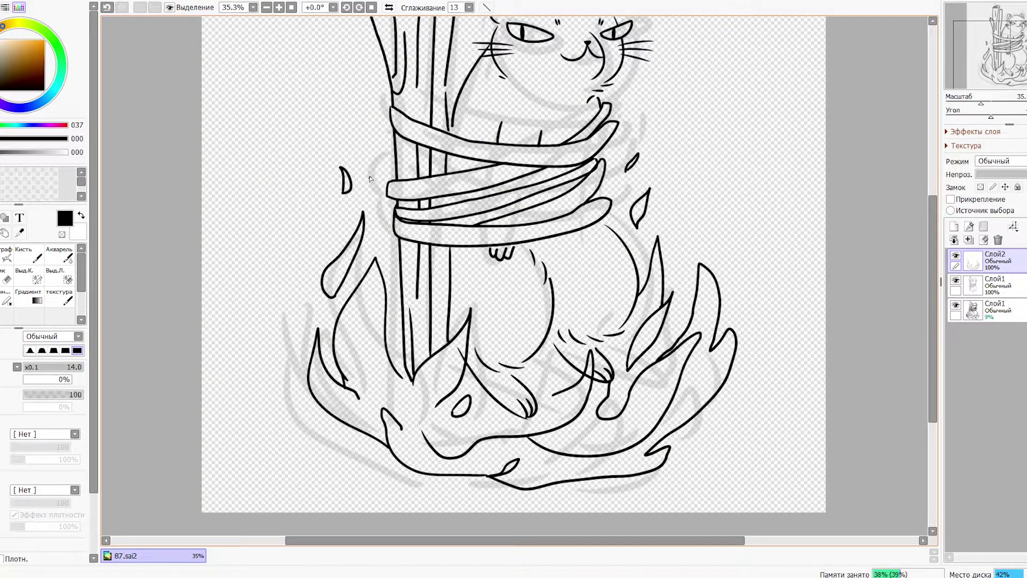
{"action": "left_click_drag", "start_coordinate": [374, 197], "coordinate": [375, 207]}
{"action": "left_click_drag", "start_coordinate": [643, 143], "coordinate": [615, 170]}
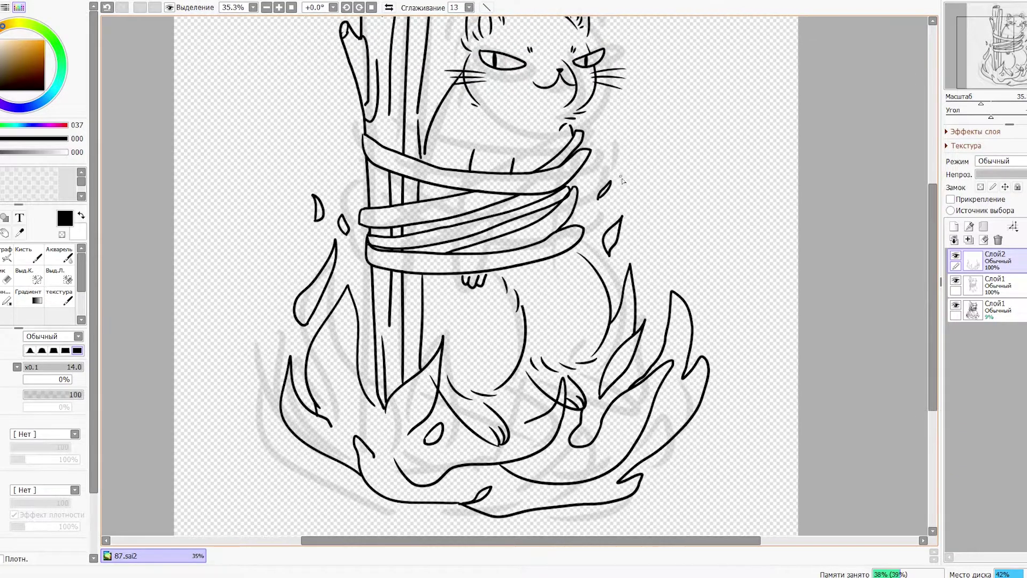
{"action": "left_click_drag", "start_coordinate": [281, 359], "coordinate": [260, 311]}
{"action": "key", "text": "ctrl+z"}
Hide the rough sketch layer and merge the flame layer with the line art.
{"action": "scroll", "coordinate": [564, 278], "scroll_direction": "down", "scroll_amount": 3}
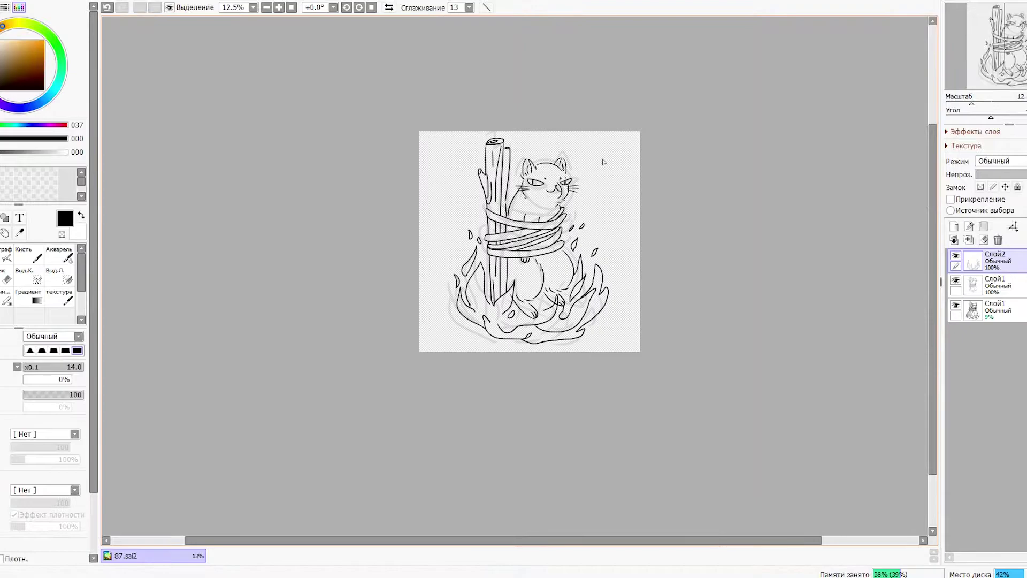
{"action": "scroll", "coordinate": [599, 174], "scroll_direction": "up", "scroll_amount": 3}
{"action": "left_click", "coordinate": [955, 305]}
{"action": "scroll", "coordinate": [535, 267], "scroll_direction": "down", "scroll_amount": 2}
{"action": "scroll", "coordinate": [481, 268], "scroll_direction": "up", "scroll_amount": 3}
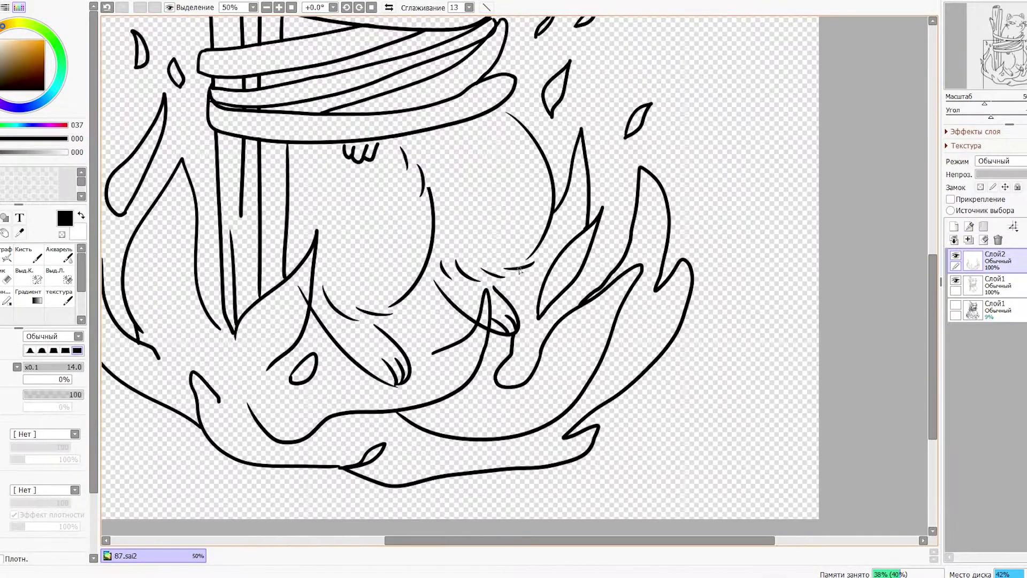
{"action": "scroll", "coordinate": [417, 281], "scroll_direction": "down", "scroll_amount": 2}
{"action": "key", "text": "ctrl+e"}
{"action": "scroll", "coordinate": [418, 281], "scroll_direction": "down", "scroll_amount": 3}
{"action": "scroll", "coordinate": [384, 182], "scroll_direction": "up", "scroll_amount": 2}
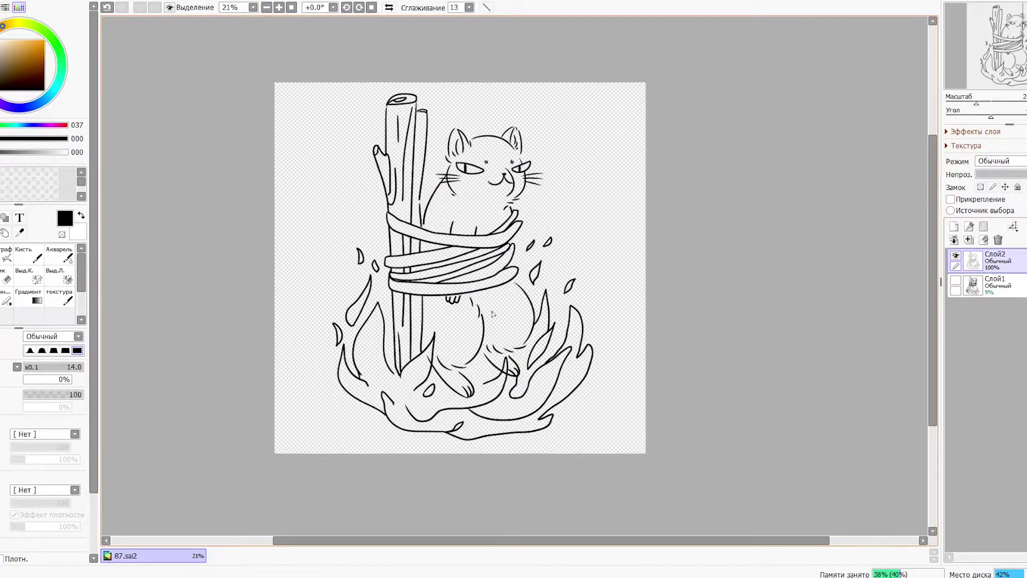
Hand-letter "I'm Fine" on two lines beside the cat's head and move the lettering lower.
{"action": "scroll", "coordinate": [384, 182], "scroll_direction": "up", "scroll_amount": 2}
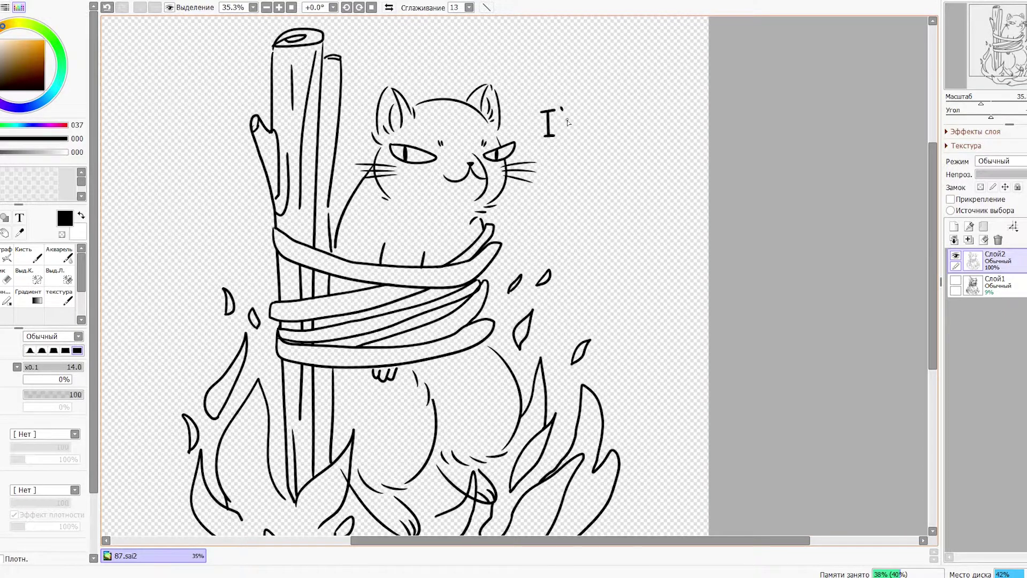
{"action": "scroll", "coordinate": [590, 188], "scroll_direction": "down", "scroll_amount": 2}
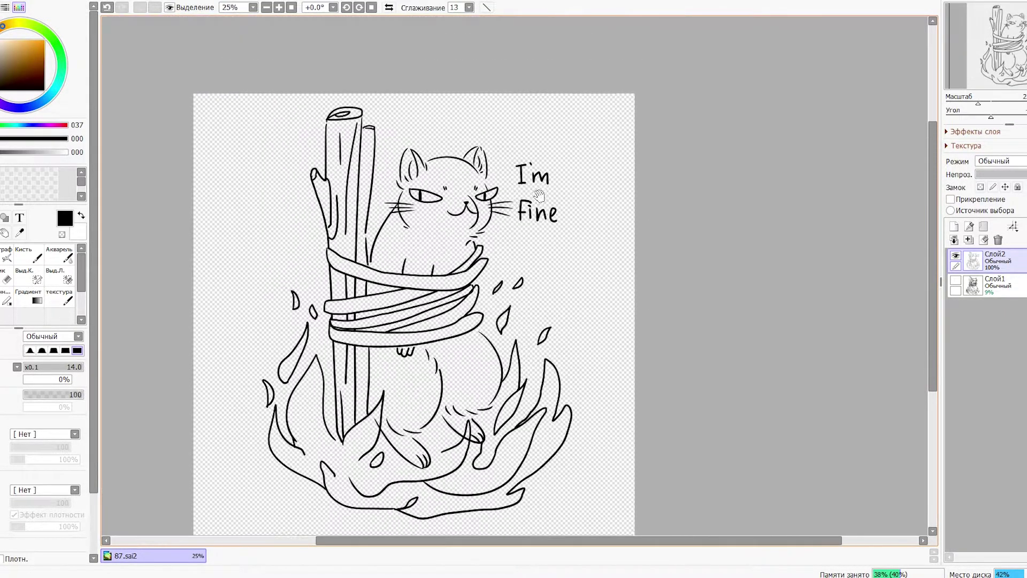
{"action": "scroll", "coordinate": [535, 160], "scroll_direction": "up", "scroll_amount": 2}
{"action": "key", "text": "l"}
{"action": "left_click_drag", "start_coordinate": [530, 134], "coordinate": [531, 142]}
{"action": "key", "text": "ctrl+t"}
{"action": "left_click_drag", "start_coordinate": [557, 224], "coordinate": [581, 283]}
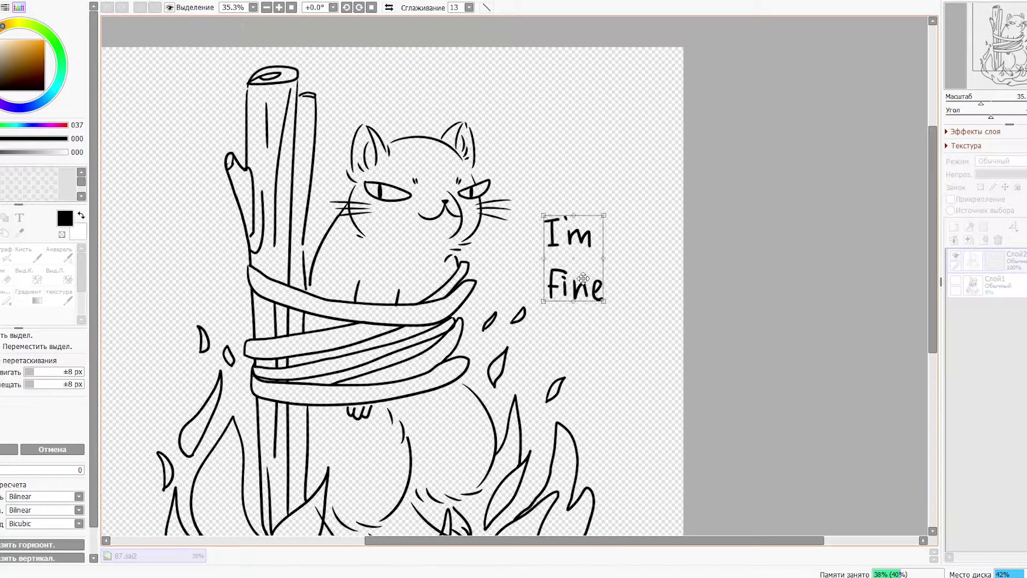
{"action": "key", "text": "Return"}
Move the "I'm Fine" lettering closer to the ropes and enlarge it.
{"action": "key", "text": "e"}
{"action": "mouse_move", "coordinate": [540, 315]}
{"action": "left_mouse_down"}
{"action": "mouse_move", "coordinate": [521, 319]}
{"action": "mouse_move", "coordinate": [500, 378]}
{"action": "mouse_move", "coordinate": [554, 389]}
{"action": "left_mouse_up"}
{"action": "key", "text": "ctrl+t"}
{"action": "left_click_drag", "start_coordinate": [578, 251], "coordinate": [535, 319]}
{"action": "key", "text": "Return"}
{"action": "scroll", "coordinate": [563, 282], "scroll_direction": "up", "scroll_amount": 2}
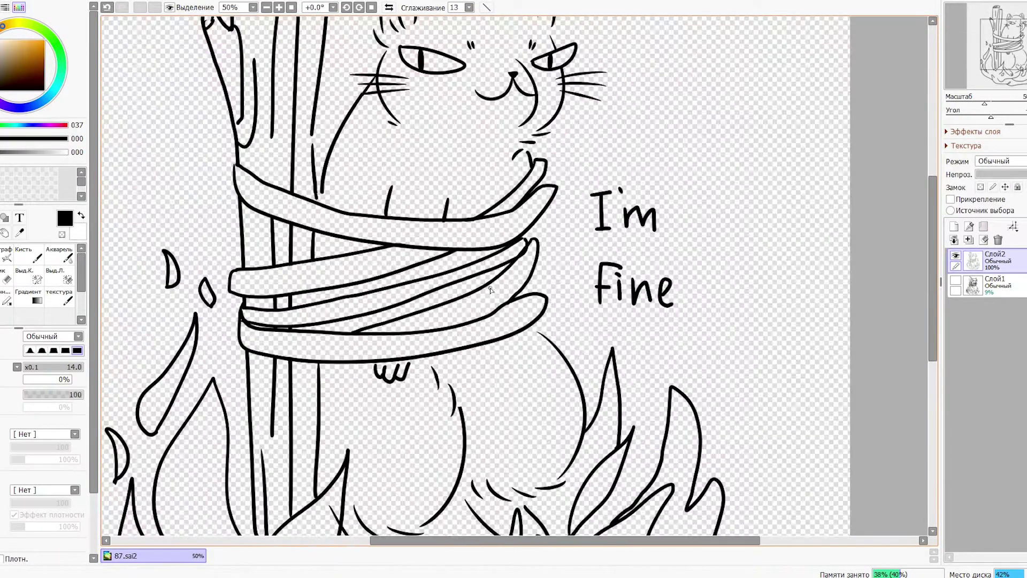
{"action": "key", "text": "ctrl+t"}
{"action": "left_click_drag", "start_coordinate": [602, 326], "coordinate": [601, 320]}
{"action": "key", "text": "Return"}
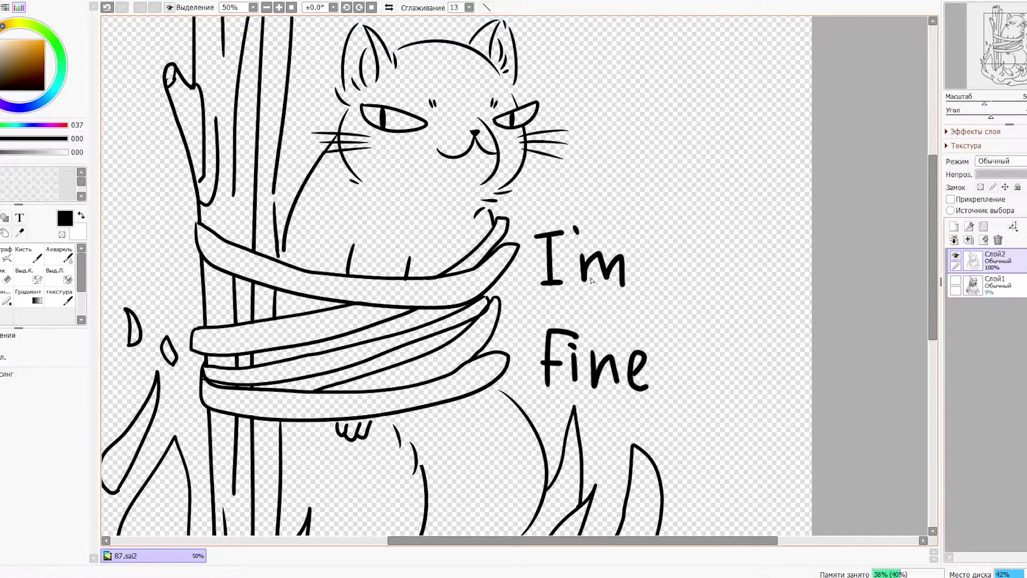
Create a new layer beneath the line art and select the closed areas of the drawing.
{"action": "scroll", "coordinate": [514, 335], "scroll_direction": "down", "scroll_amount": 3}
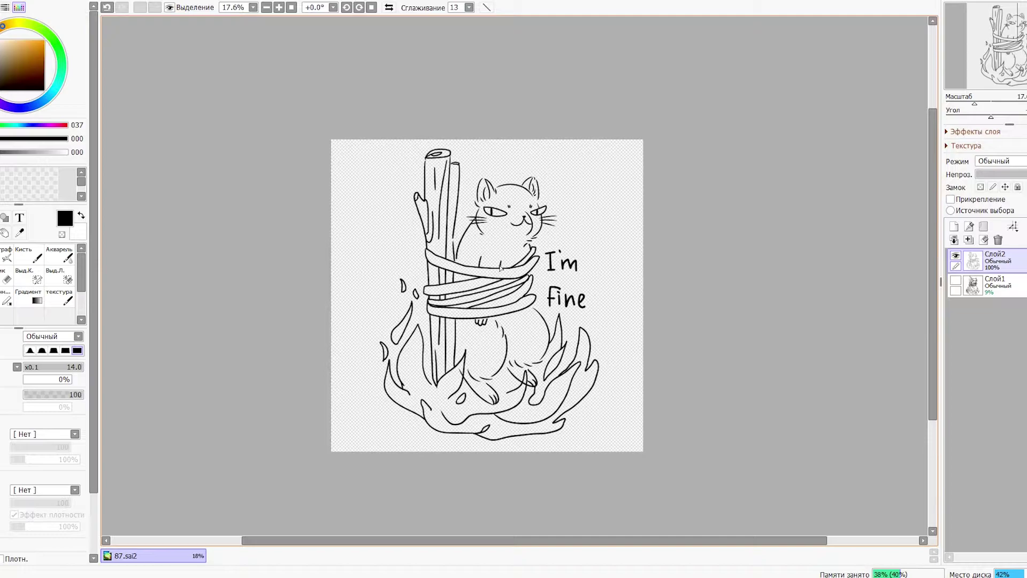
{"action": "scroll", "coordinate": [500, 267], "scroll_direction": "up", "scroll_amount": 3}
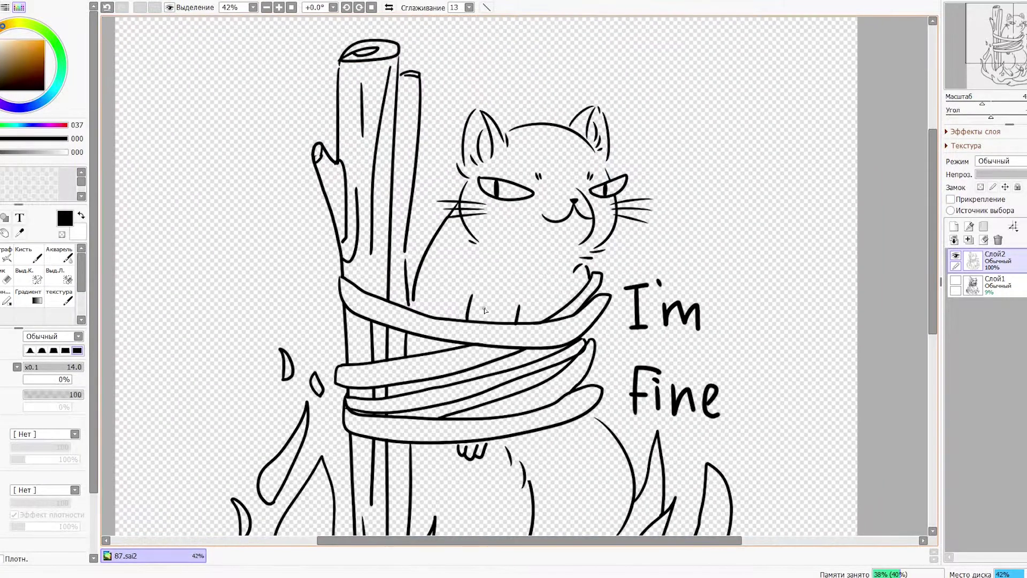
{"action": "scroll", "coordinate": [500, 268], "scroll_direction": "down", "scroll_amount": 2}
{"action": "left_click", "coordinate": [984, 284]}
{"action": "left_click", "coordinate": [953, 226]}
{"action": "key", "text": "ctrl+a"}
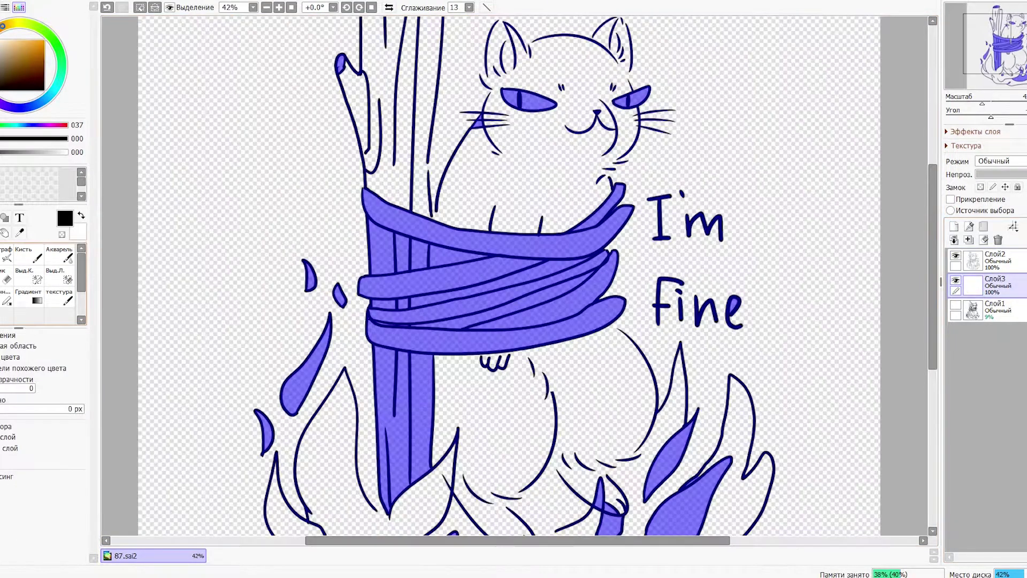
Extend the selection by brush over the post and the cat's chest just above the top rope.
{"action": "left_click", "coordinate": [37, 279]}
{"action": "scroll", "coordinate": [402, 298], "scroll_direction": "up", "scroll_amount": 1}
{"action": "left_click_drag", "start_coordinate": [460, 219], "coordinate": [465, 155]}
{"action": "scroll", "coordinate": [465, 160], "scroll_direction": "up", "scroll_amount": 1}
{"action": "mouse_move", "coordinate": [364, 289]}
{"action": "left_mouse_down"}
{"action": "mouse_move", "coordinate": [353, 203]}
{"action": "mouse_move", "coordinate": [348, 221]}
{"action": "left_mouse_up"}
{"action": "scroll", "coordinate": [256, 273], "scroll_direction": "up", "scroll_amount": 3}
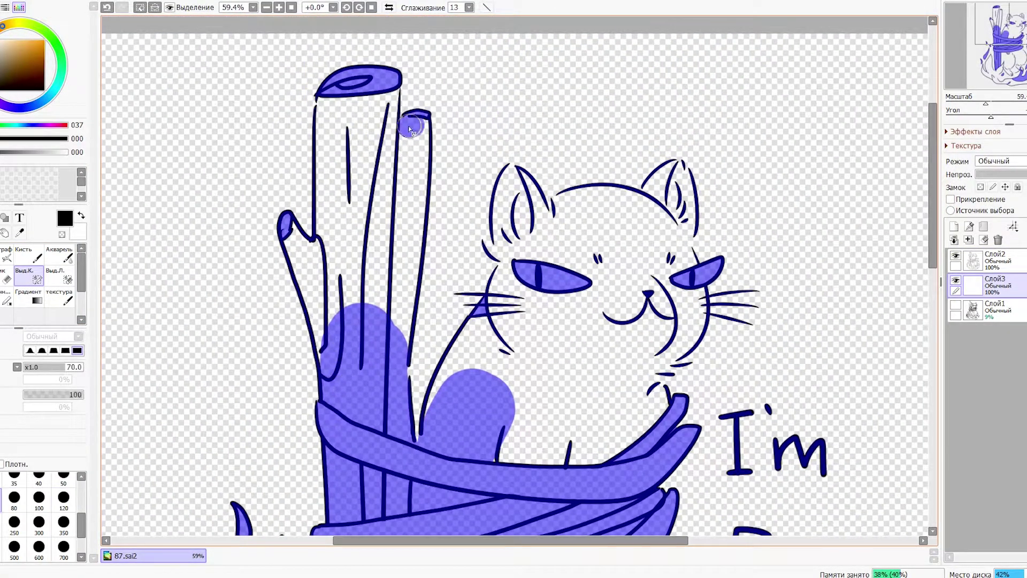
Close the selection gaps at the post's top and add its upper sections, the back post and the side branch.
{"action": "left_click", "coordinate": [324, 109]}
{"action": "key", "text": "w"}
{"action": "left_click", "coordinate": [415, 241]}
{"action": "left_click", "coordinate": [301, 278]}
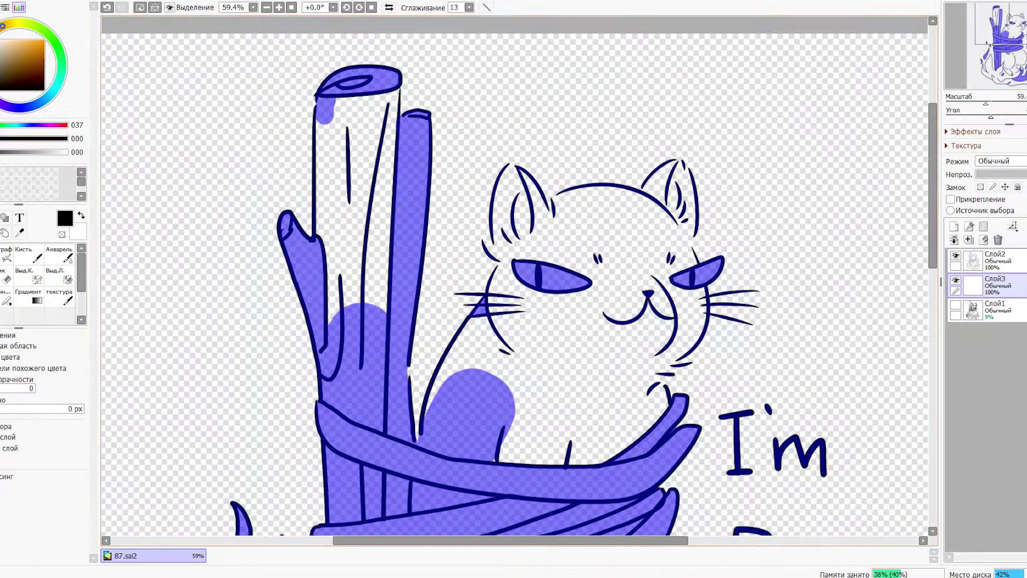
{"action": "key", "text": "e"}
{"action": "key", "text": "w"}
{"action": "left_click", "coordinate": [350, 214]}
Outline the cat's jaw and neck opening with the selection brush and add the whole chest to the selection.
{"action": "mouse_move", "coordinate": [452, 366]}
{"action": "left_mouse_down"}
{"action": "mouse_move", "coordinate": [423, 131]}
{"action": "mouse_move", "coordinate": [369, 265]}
{"action": "left_mouse_up"}
{"action": "key", "text": "e"}
{"action": "mouse_move", "coordinate": [412, 179]}
{"action": "left_mouse_down"}
{"action": "mouse_move", "coordinate": [405, 205]}
{"action": "mouse_move", "coordinate": [563, 253]}
{"action": "left_mouse_up"}
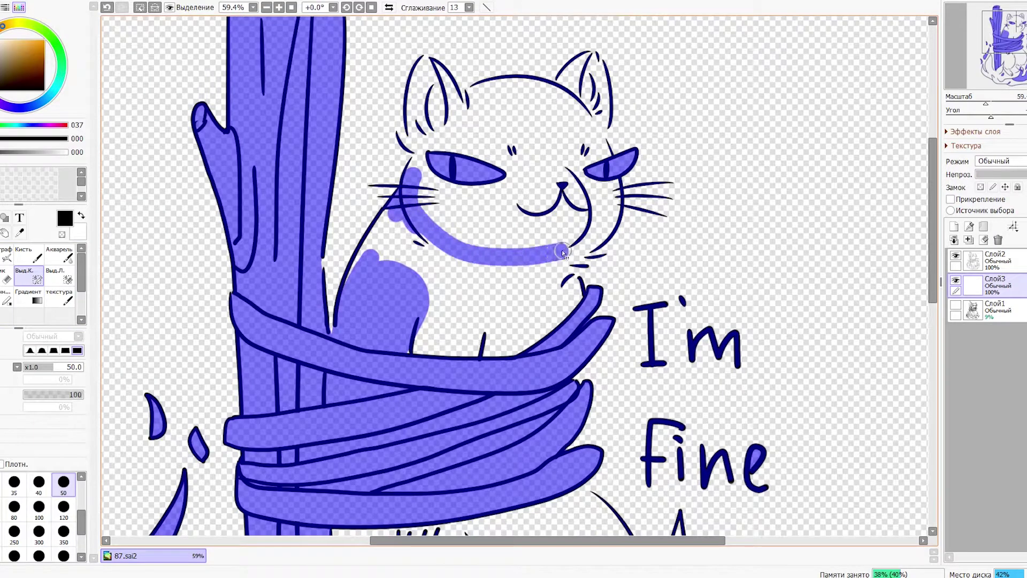
{"action": "key", "text": "w"}
{"action": "left_click", "coordinate": [463, 295]}
{"action": "key", "text": "ctrl+z"}
{"action": "key", "text": "e"}
{"action": "left_click_drag", "start_coordinate": [563, 296], "coordinate": [572, 287]}
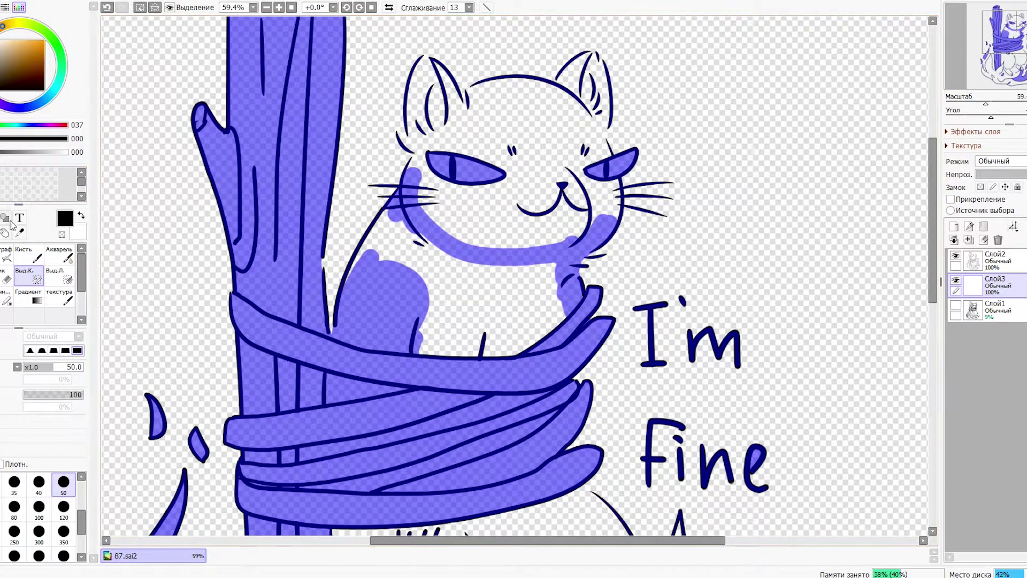
{"action": "key", "text": "w"}
{"action": "left_click", "coordinate": [405, 263]}
Add both ears, the top of the head and the cheek edges to the selection.
{"action": "key", "text": "e"}
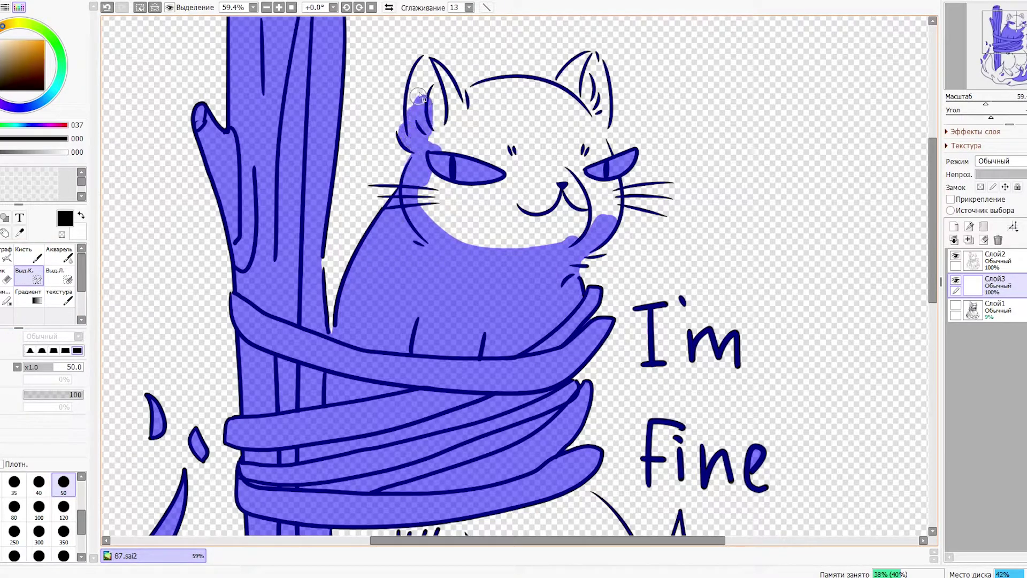
{"action": "key", "text": "r"}
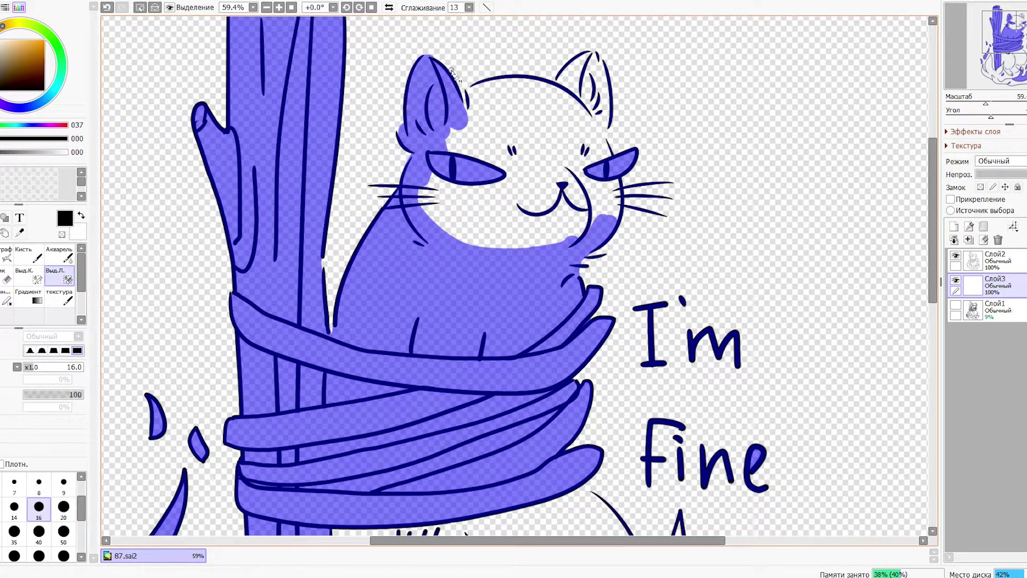
{"action": "key", "text": "e"}
{"action": "left_click_drag", "start_coordinate": [494, 95], "coordinate": [463, 103]}
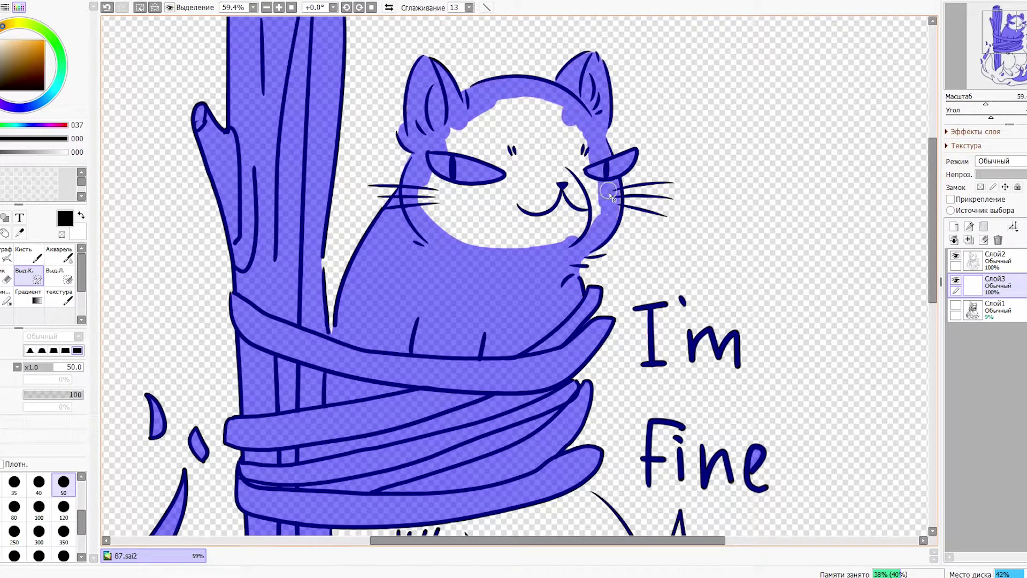
Extend the selection with a larger brush over the cat's lower body beneath the ropes, down to the feet.
{"action": "key", "text": "bracketright"}
{"action": "key", "text": "bracketright"}
{"action": "key", "text": "bracketright"}
{"action": "key", "text": "bracketright"}
{"action": "key", "text": "bracketright"}
{"action": "scroll", "coordinate": [508, 202], "scroll_direction": "down", "scroll_amount": 3}
{"action": "mouse_move", "coordinate": [406, 369]}
{"action": "left_mouse_down"}
{"action": "mouse_move", "coordinate": [327, 407]}
{"action": "mouse_move", "coordinate": [503, 410]}
{"action": "mouse_move", "coordinate": [558, 364]}
{"action": "left_mouse_up"}
{"action": "scroll", "coordinate": [595, 409], "scroll_direction": "down", "scroll_amount": 1}
{"action": "mouse_move", "coordinate": [596, 410]}
{"action": "left_mouse_down"}
{"action": "mouse_move", "coordinate": [592, 428]}
{"action": "mouse_move", "coordinate": [541, 452]}
{"action": "mouse_move", "coordinate": [458, 395]}
{"action": "mouse_move", "coordinate": [378, 319]}
{"action": "mouse_move", "coordinate": [358, 396]}
{"action": "left_mouse_up"}
{"action": "scroll", "coordinate": [541, 452], "scroll_direction": "down", "scroll_amount": 2}
{"action": "scroll", "coordinate": [395, 320], "scroll_direction": "down", "scroll_amount": 2}
{"action": "left_click_drag", "start_coordinate": [396, 320], "coordinate": [615, 348]}
{"action": "scroll", "coordinate": [615, 348], "scroll_direction": "up", "scroll_amount": 1}
Add the tall flames behind the cat's back to the selection, using smaller selection brush sizes near the tips.
{"action": "left_click", "coordinate": [58, 258]}
{"action": "left_click", "coordinate": [29, 276]}
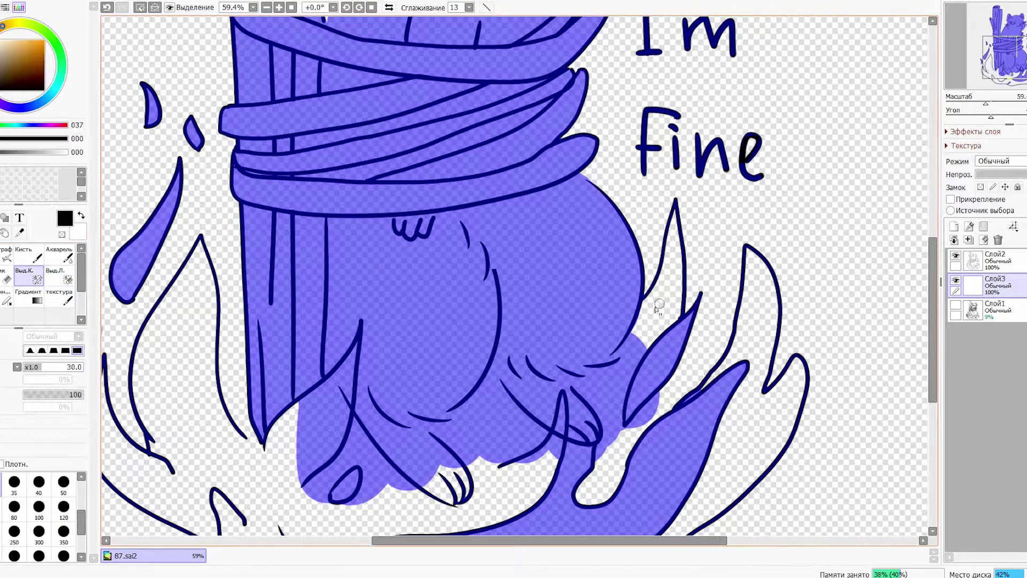
{"action": "left_click_drag", "start_coordinate": [663, 311], "coordinate": [673, 265]}
{"action": "key", "text": "bracketleft"}
{"action": "key", "text": "bracketleft"}
{"action": "key", "text": "bracketleft"}
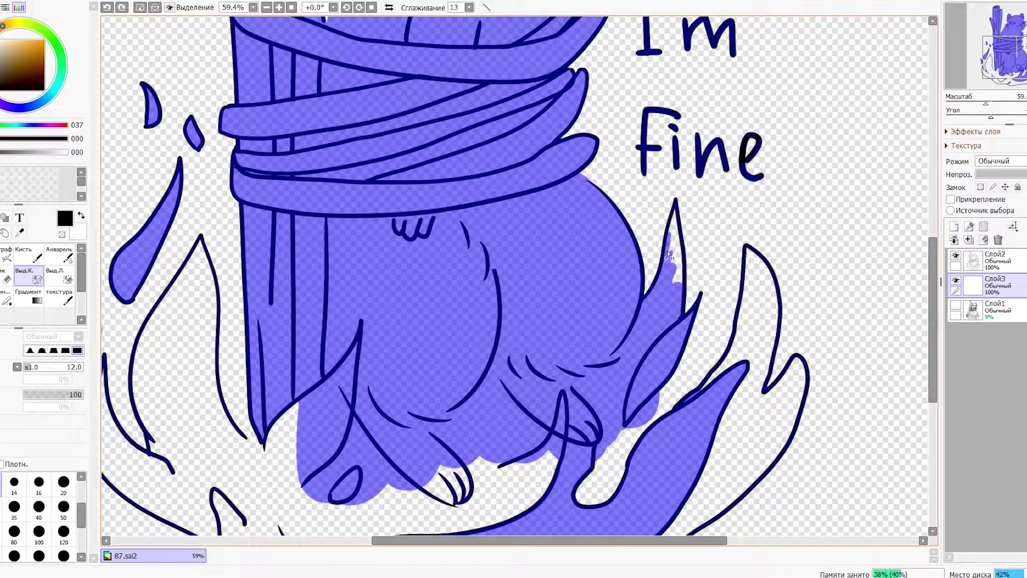
{"action": "left_click_drag", "start_coordinate": [628, 472], "coordinate": [679, 404]}
{"action": "mouse_move", "coordinate": [751, 259]}
{"action": "left_mouse_down"}
{"action": "mouse_move", "coordinate": [771, 304]}
{"action": "mouse_move", "coordinate": [745, 373]}
{"action": "left_mouse_up"}
{"action": "key", "text": "bracketright"}
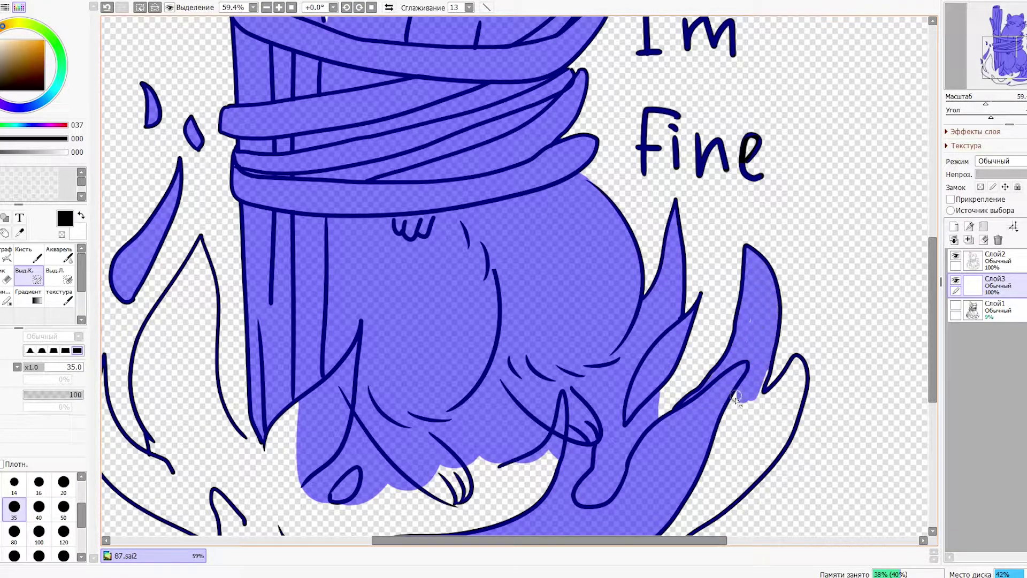
Add the outermost flame on the lettering side and the fire's base beneath it to the selection.
{"action": "scroll", "coordinate": [782, 421], "scroll_direction": "down", "scroll_amount": 3}
{"action": "key", "text": "bracketright"}
{"action": "key", "text": "bracketright"}
{"action": "mouse_move", "coordinate": [797, 287]}
{"action": "left_mouse_down"}
{"action": "mouse_move", "coordinate": [638, 458]}
{"action": "mouse_move", "coordinate": [529, 473]}
{"action": "left_mouse_up"}
{"action": "key", "text": "bracketleft"}
{"action": "key", "text": "bracketleft"}
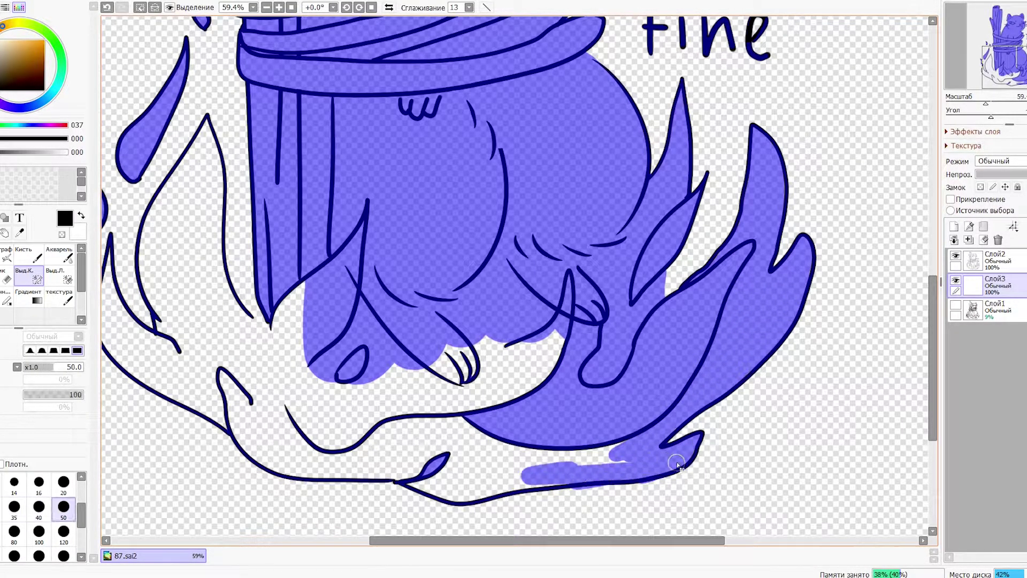
Extend the selection with a much larger brush over the cat's feet and the middle of the fire.
{"action": "key", "text": "bracketright"}
{"action": "key", "text": "bracketright"}
{"action": "key", "text": "bracketright"}
{"action": "key", "text": "bracketright"}
{"action": "key", "text": "bracketright"}
{"action": "key", "text": "bracketright"}
{"action": "key", "text": "bracketright"}
{"action": "key", "text": "bracketright"}
{"action": "key", "text": "bracketright"}
{"action": "key", "text": "bracketright"}
{"action": "key", "text": "bracketright"}
{"action": "key", "text": "bracketright"}
{"action": "key", "text": "bracketright"}
{"action": "left_click_drag", "start_coordinate": [433, 378], "coordinate": [481, 397]}
{"action": "key", "text": "bracketleft"}
{"action": "key", "text": "bracketleft"}
{"action": "key", "text": "bracketleft"}
{"action": "key", "text": "bracketleft"}
Extend the selection along the fire's bottom edge and into the flames at the foot of the post.
{"action": "left_click_drag", "start_coordinate": [417, 455], "coordinate": [599, 452]}
{"action": "left_click_drag", "start_coordinate": [281, 347], "coordinate": [375, 422]}
{"action": "mouse_move", "coordinate": [374, 422]}
{"action": "left_mouse_down"}
{"action": "mouse_move", "coordinate": [369, 398]}
{"action": "mouse_move", "coordinate": [348, 416]}
{"action": "mouse_move", "coordinate": [356, 236]}
{"action": "mouse_move", "coordinate": [333, 304]}
{"action": "left_mouse_up"}
{"action": "key", "text": "bracketleft"}
{"action": "key", "text": "bracketleft"}
{"action": "key", "text": "bracketleft"}
{"action": "key", "text": "bracketleft"}
{"action": "key", "text": "bracketleft"}
{"action": "key", "text": "bracketleft"}
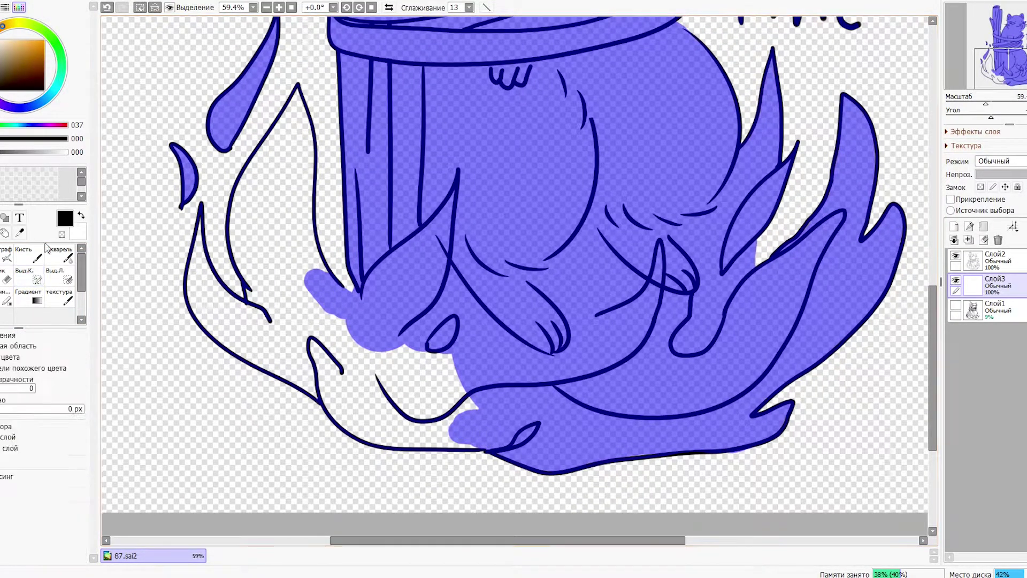
Fill the selected cat, post, ropes and flames with dark grey on the new layer.
{"action": "scroll", "coordinate": [108, 349], "scroll_direction": "down", "scroll_amount": 5}
{"action": "scroll", "coordinate": [589, 230], "scroll_direction": "up", "scroll_amount": 3}
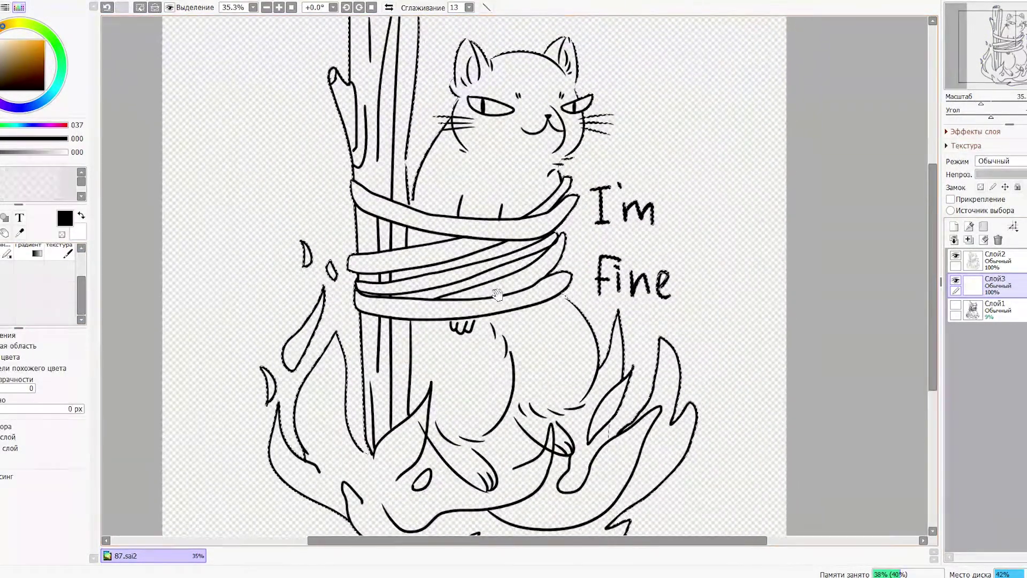
{"action": "left_click", "coordinate": [394, 293]}
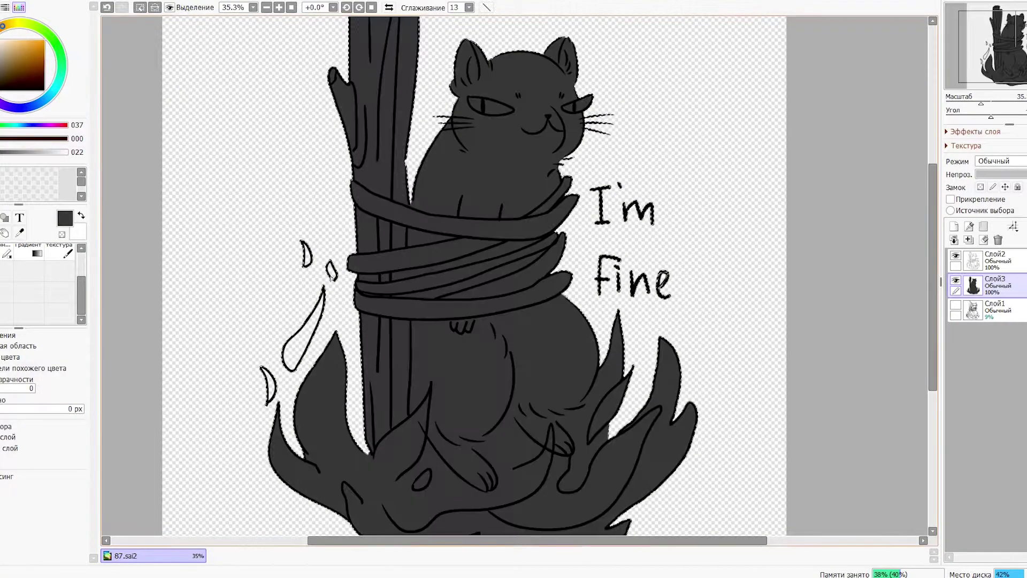
{"action": "scroll", "coordinate": [336, 351], "scroll_direction": "down", "scroll_amount": 1}
Colour the second rope strand from the top pale grey-beige with the brush at size 25.
{"action": "left_click", "coordinate": [37, 258]}
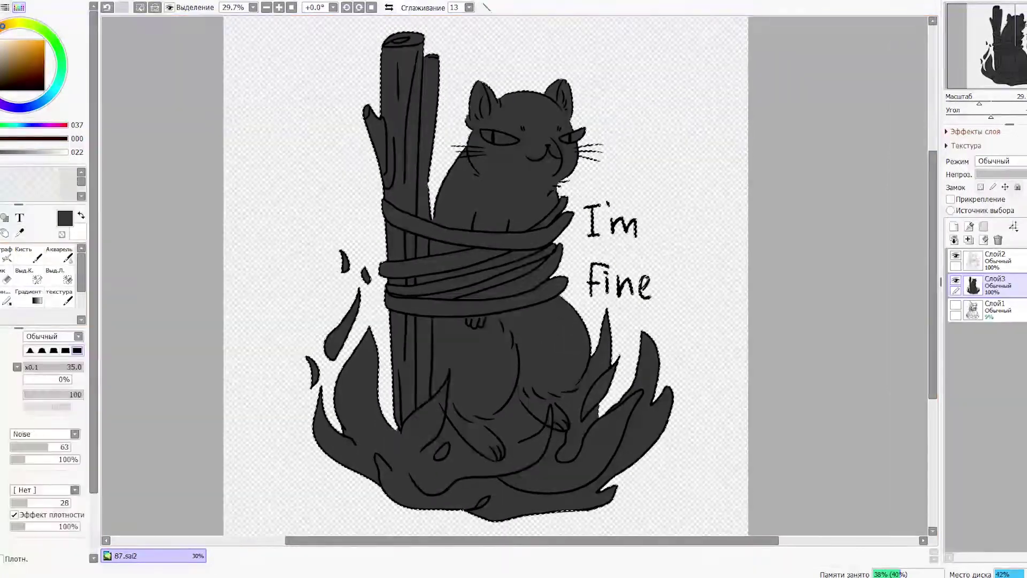
{"action": "left_click", "coordinate": [13, 23]}
{"action": "left_click", "coordinate": [4, 50]}
{"action": "scroll", "coordinate": [428, 320], "scroll_direction": "up", "scroll_amount": 2}
{"action": "key", "text": "bracketleft"}
{"action": "key", "text": "bracketleft"}
{"action": "mouse_move", "coordinate": [394, 229]}
{"action": "left_mouse_down"}
{"action": "mouse_move", "coordinate": [354, 232]}
{"action": "mouse_move", "coordinate": [417, 236]}
{"action": "left_mouse_up"}
{"action": "scroll", "coordinate": [395, 267], "scroll_direction": "up", "scroll_amount": 2}
{"action": "left_click", "coordinate": [424, 288], "text": "alt"}
{"action": "key", "text": "ctrl+z"}
{"action": "mouse_move", "coordinate": [447, 282]}
{"action": "left_mouse_down"}
{"action": "mouse_move", "coordinate": [404, 286]}
{"action": "mouse_move", "coordinate": [443, 289]}
{"action": "mouse_move", "coordinate": [536, 261]}
{"action": "left_mouse_up"}
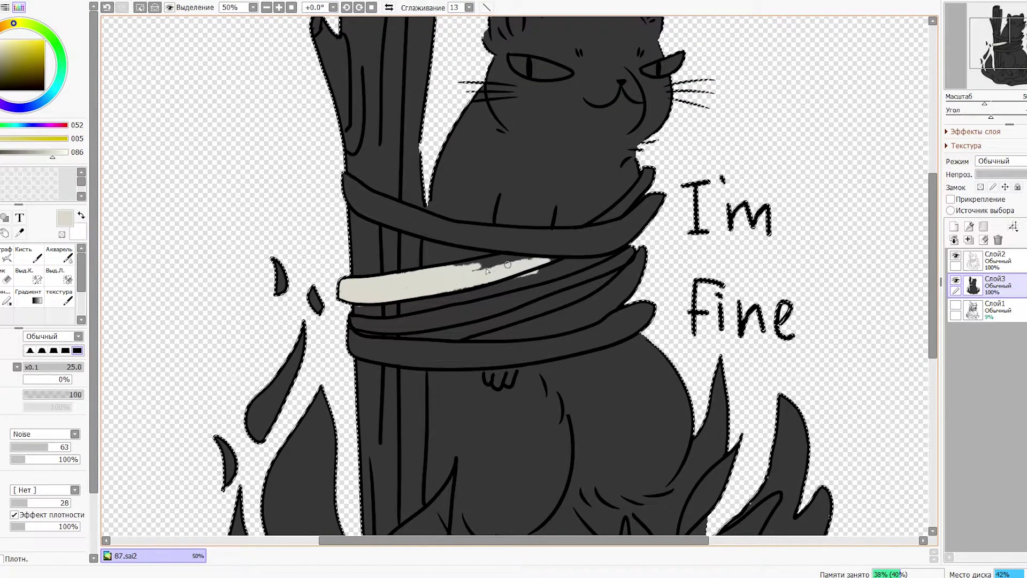
{"action": "left_click", "coordinate": [461, 291], "text": "alt"}
{"action": "left_click_drag", "start_coordinate": [461, 291], "coordinate": [527, 267]}
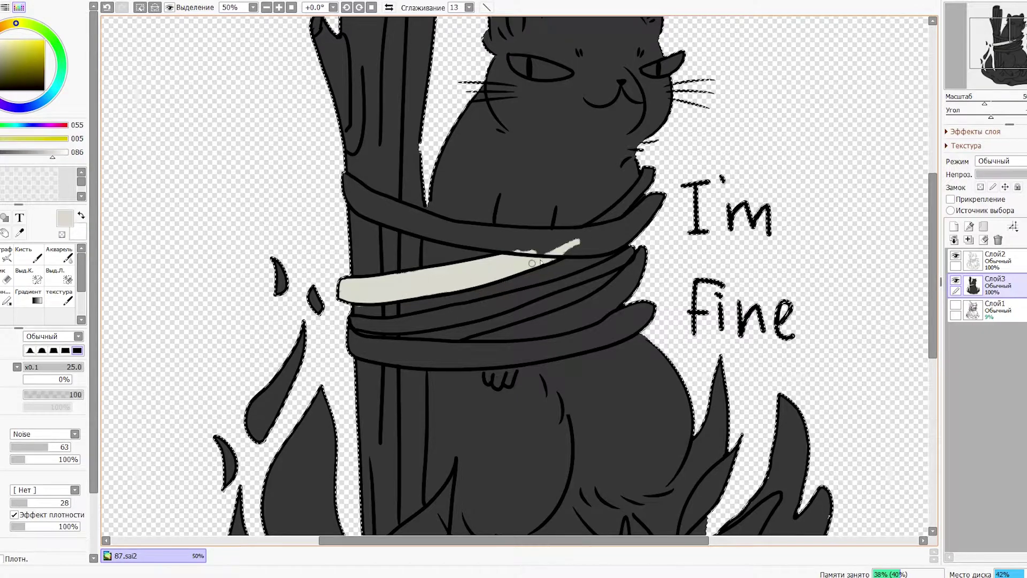
Colour the top rope strand and its thin upper end with the same pale grey-beige.
{"action": "key", "text": "bracketright"}
{"action": "key", "text": "bracketright"}
{"action": "key", "text": "bracketright"}
{"action": "mouse_move", "coordinate": [346, 185]}
{"action": "left_mouse_down"}
{"action": "mouse_move", "coordinate": [374, 217]}
{"action": "mouse_move", "coordinate": [481, 235]}
{"action": "left_mouse_up"}
{"action": "key", "text": "bracketleft"}
{"action": "key", "text": "bracketleft"}
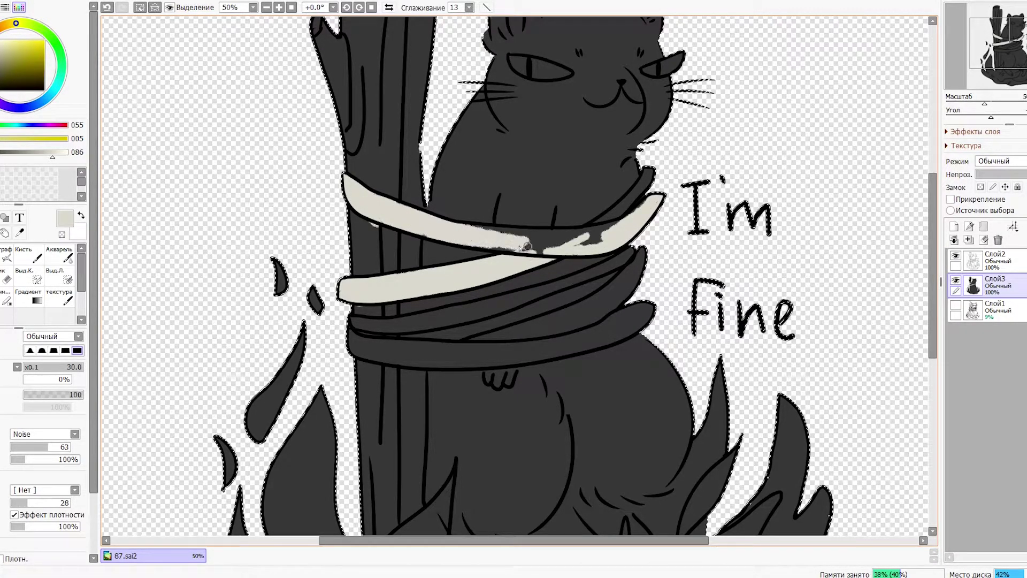
{"action": "key", "text": "bracketleft"}
{"action": "left_click_drag", "start_coordinate": [573, 236], "coordinate": [619, 214]}
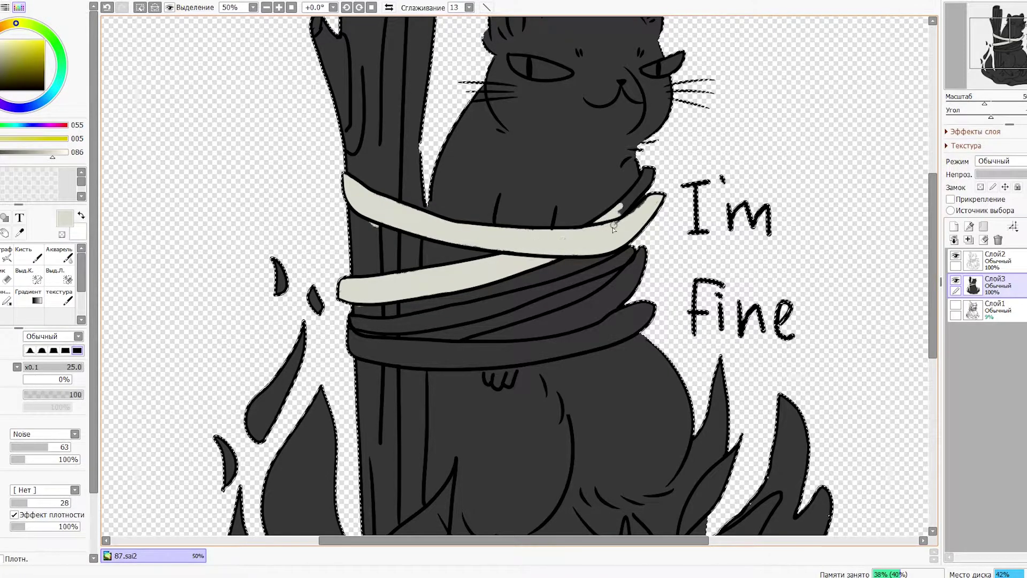
{"action": "key", "text": "bracketright"}
{"action": "key", "text": "bracketright"}
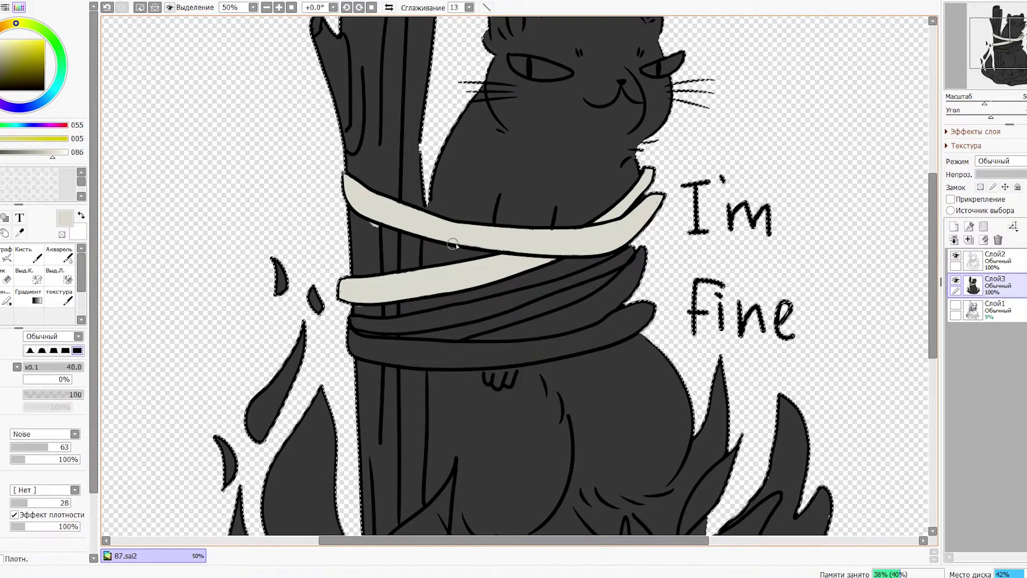
Colour the remaining lower rope strands pale grey-beige with the brush at size 25.
{"action": "key", "text": "bracketleft"}
{"action": "key", "text": "bracketleft"}
{"action": "left_click_drag", "start_coordinate": [432, 327], "coordinate": [496, 309]}
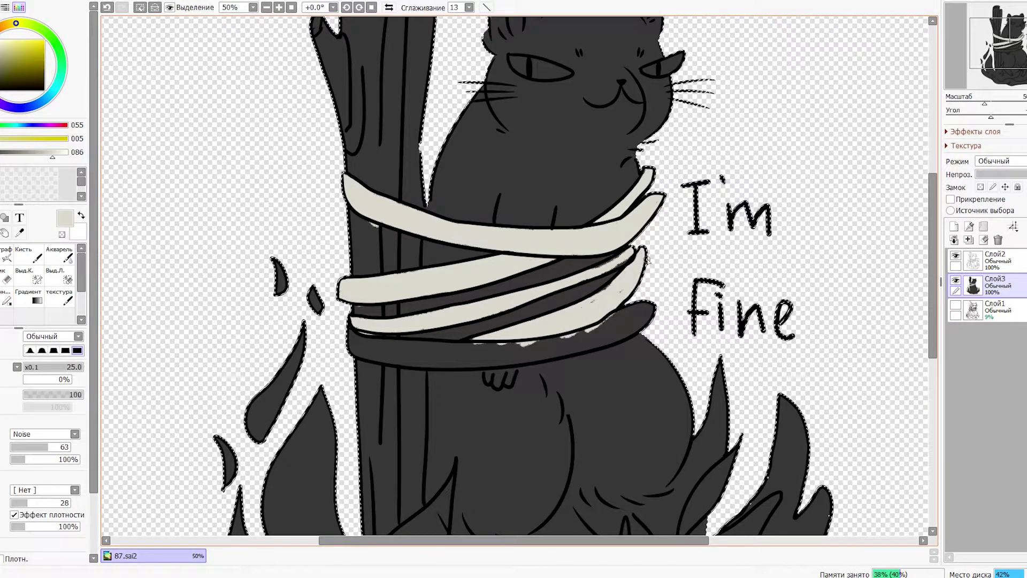
{"action": "mouse_move", "coordinate": [377, 342]}
{"action": "left_mouse_down"}
{"action": "mouse_move", "coordinate": [355, 348]}
{"action": "mouse_move", "coordinate": [366, 320]}
{"action": "mouse_move", "coordinate": [392, 345]}
{"action": "left_mouse_up"}
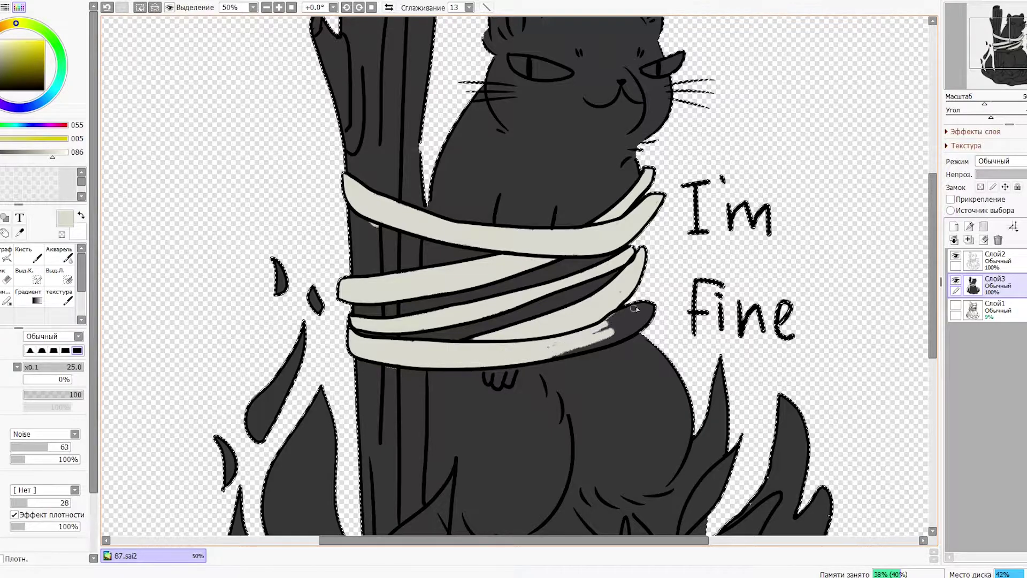
{"action": "scroll", "coordinate": [561, 331], "scroll_direction": "right", "scroll_amount": 4}
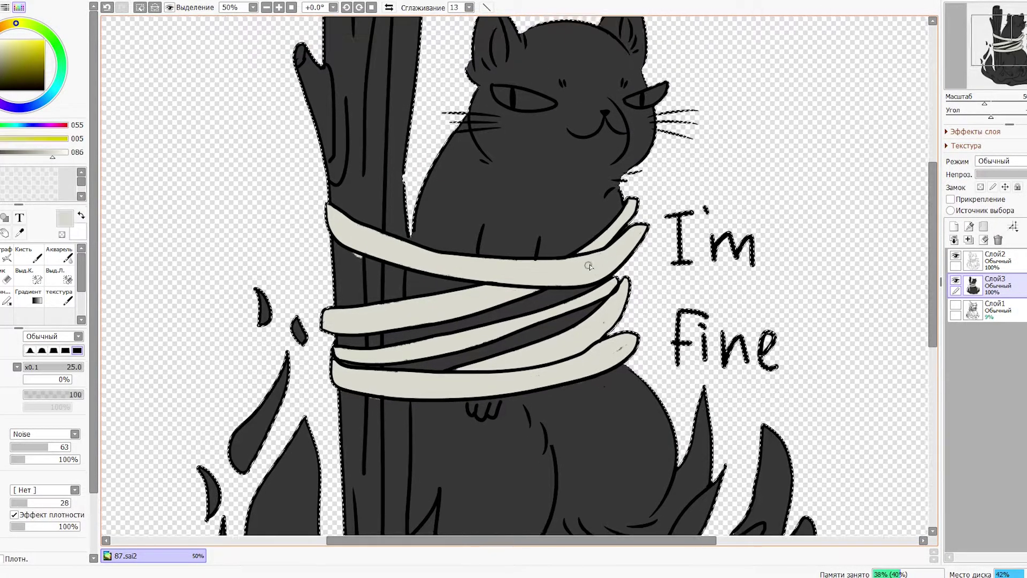
Colour the front post and its side branch light brown above the ropes.
{"action": "scroll", "coordinate": [406, 187], "scroll_direction": "up", "scroll_amount": 4}
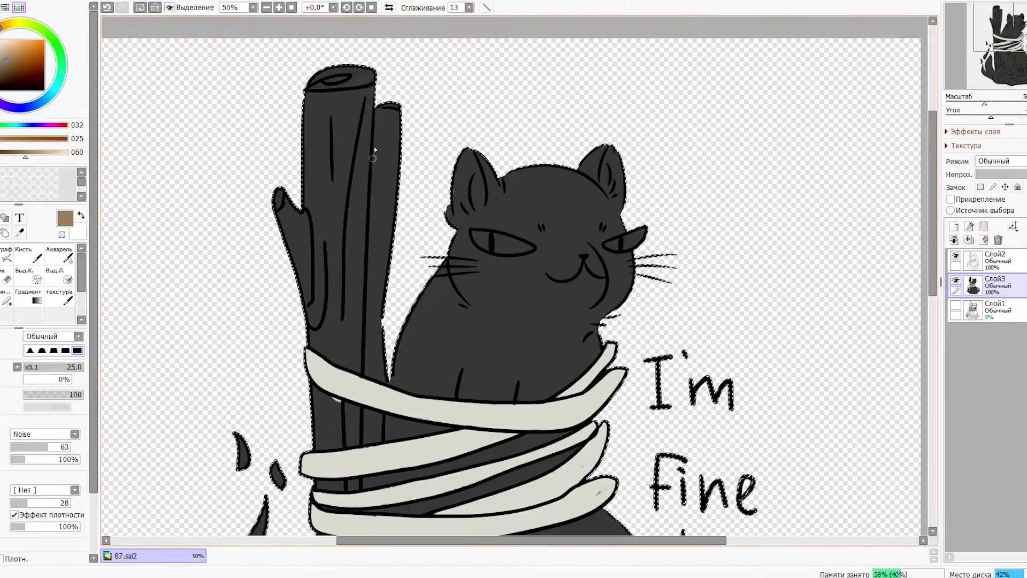
{"action": "mouse_move", "coordinate": [373, 156]}
{"action": "left_mouse_down"}
{"action": "mouse_move", "coordinate": [321, 176]}
{"action": "mouse_move", "coordinate": [353, 294]}
{"action": "mouse_move", "coordinate": [259, 202]}
{"action": "left_mouse_up"}
{"action": "left_click", "coordinate": [12, 65]}
{"action": "mouse_move", "coordinate": [387, 104]}
{"action": "left_mouse_down"}
{"action": "mouse_move", "coordinate": [383, 247]}
{"action": "mouse_move", "coordinate": [371, 291]}
{"action": "mouse_move", "coordinate": [358, 231]}
{"action": "mouse_move", "coordinate": [331, 321]}
{"action": "left_mouse_up"}
{"action": "left_click", "coordinate": [347, 240], "text": "alt"}
{"action": "key", "text": "bracketleft"}
{"action": "key", "text": "bracketleft"}
{"action": "key", "text": "bracketleft"}
Colour the back post reddish brown and fill the post sections between the ropes with their matching browns.
{"action": "left_click", "coordinate": [377, 278], "text": "alt"}
{"action": "key", "text": "bracketleft"}
{"action": "key", "text": "bracketleft"}
{"action": "mouse_move", "coordinate": [350, 360]}
{"action": "left_mouse_down"}
{"action": "mouse_move", "coordinate": [373, 319]}
{"action": "mouse_move", "coordinate": [375, 362]}
{"action": "mouse_move", "coordinate": [388, 349]}
{"action": "mouse_move", "coordinate": [376, 378]}
{"action": "left_mouse_up"}
{"action": "left_click", "coordinate": [356, 353], "text": "alt"}
{"action": "scroll", "coordinate": [348, 342], "scroll_direction": "down", "scroll_amount": 2}
{"action": "left_click", "coordinate": [345, 375], "text": "alt"}
{"action": "left_click", "coordinate": [371, 339], "text": "alt"}
{"action": "left_click", "coordinate": [378, 370], "text": "alt"}
{"action": "scroll", "coordinate": [378, 347], "scroll_direction": "down", "scroll_amount": 1}
{"action": "left_click", "coordinate": [337, 310], "text": "alt"}
{"action": "scroll", "coordinate": [359, 242], "scroll_direction": "down", "scroll_amount": 2}
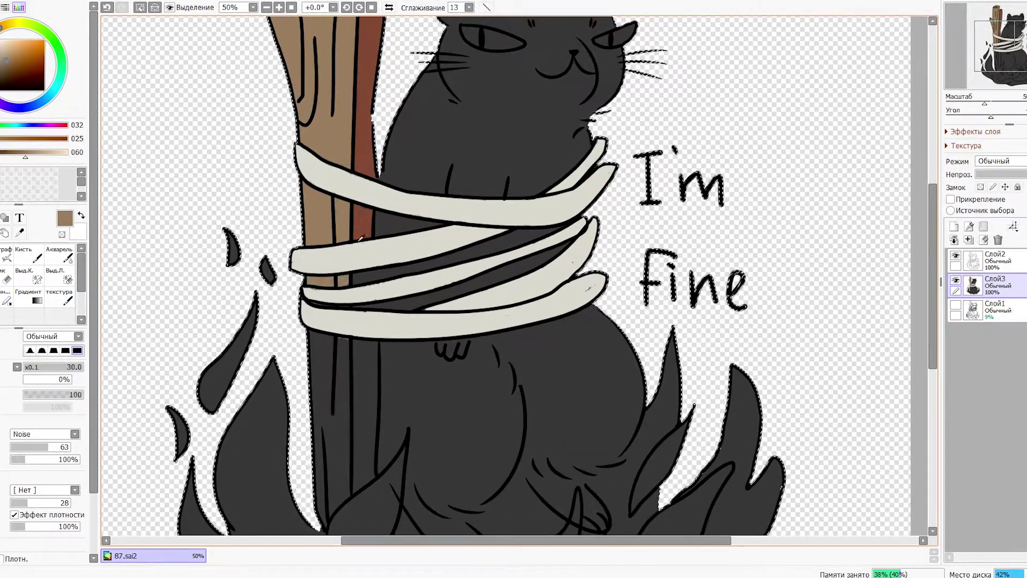
Colour the front post light brown below the ropes, down to the flames.
{"action": "scroll", "coordinate": [369, 268], "scroll_direction": "down", "scroll_amount": 1}
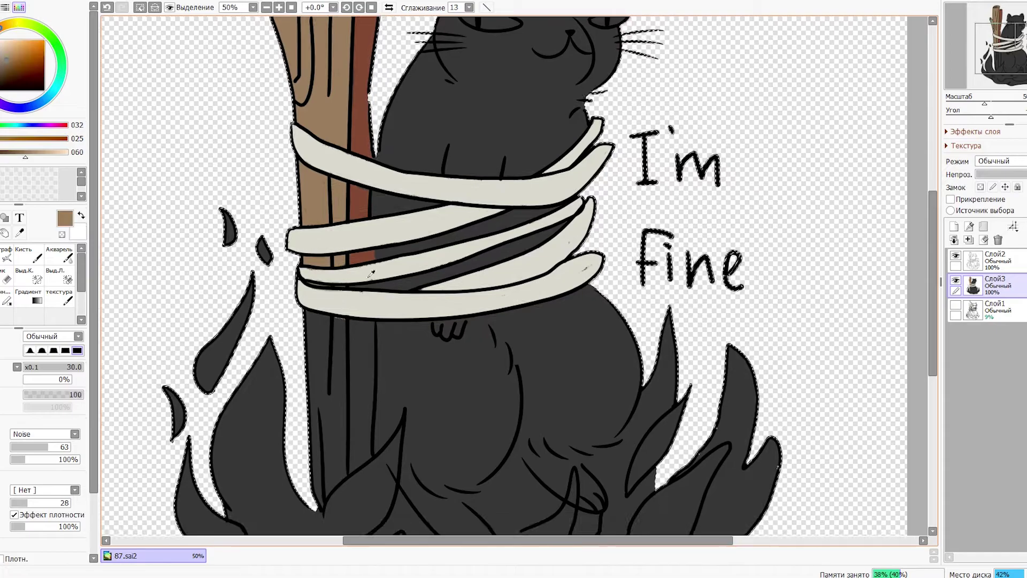
{"action": "scroll", "coordinate": [353, 283], "scroll_direction": "down", "scroll_amount": 1}
{"action": "left_click_drag", "start_coordinate": [306, 287], "coordinate": [330, 290]}
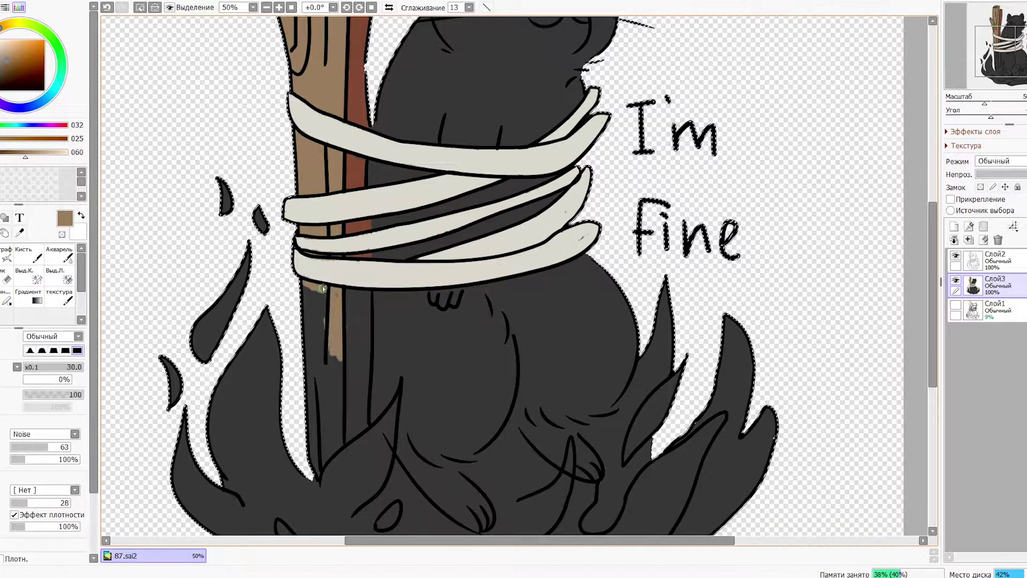
{"action": "left_click_drag", "start_coordinate": [323, 422], "coordinate": [320, 471]}
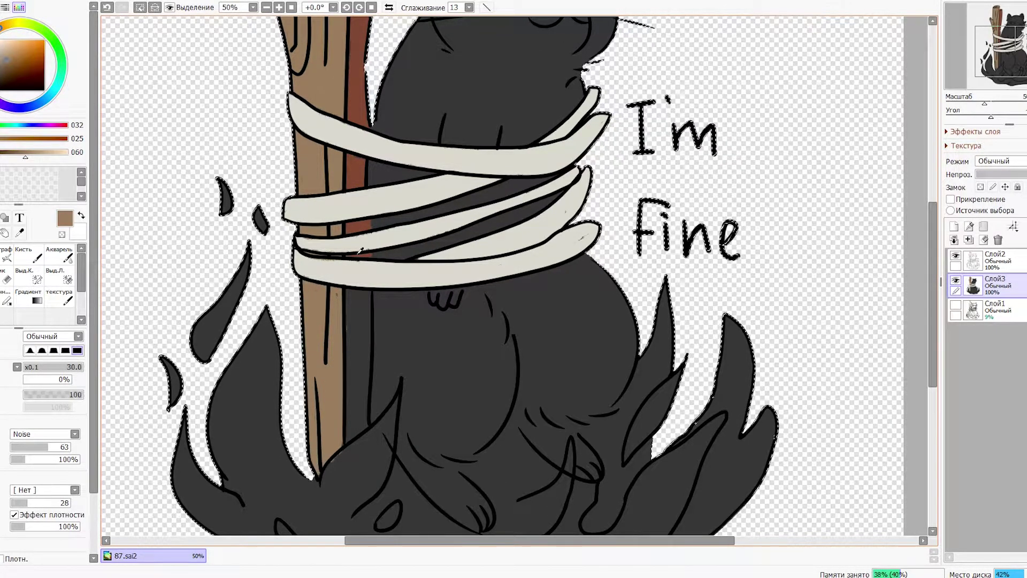
Pick the back post's reddish brown and colour its section below the ropes down to the flames.
{"action": "left_click", "coordinate": [357, 228], "text": "alt"}
{"action": "left_click_drag", "start_coordinate": [352, 375], "coordinate": [349, 287]}
{"action": "left_click_drag", "start_coordinate": [354, 367], "coordinate": [356, 441]}
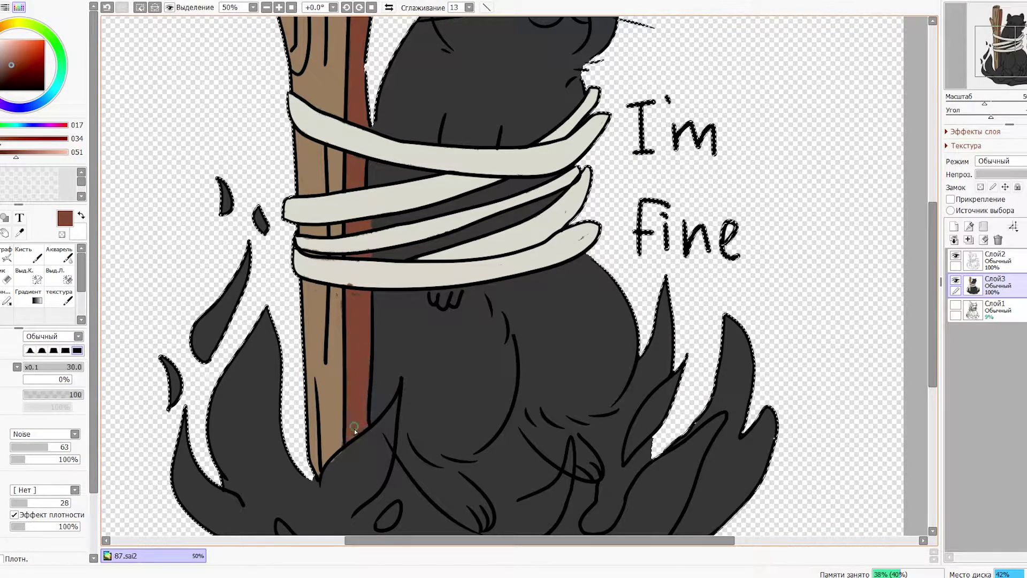
{"action": "left_click", "coordinate": [585, 203], "text": "alt"}
{"action": "scroll", "coordinate": [412, 274], "scroll_direction": "up", "scroll_amount": 2}
Shade the side branch and the inner edge of the front post with dark brown.
{"action": "left_click", "coordinate": [407, 374], "text": "alt"}
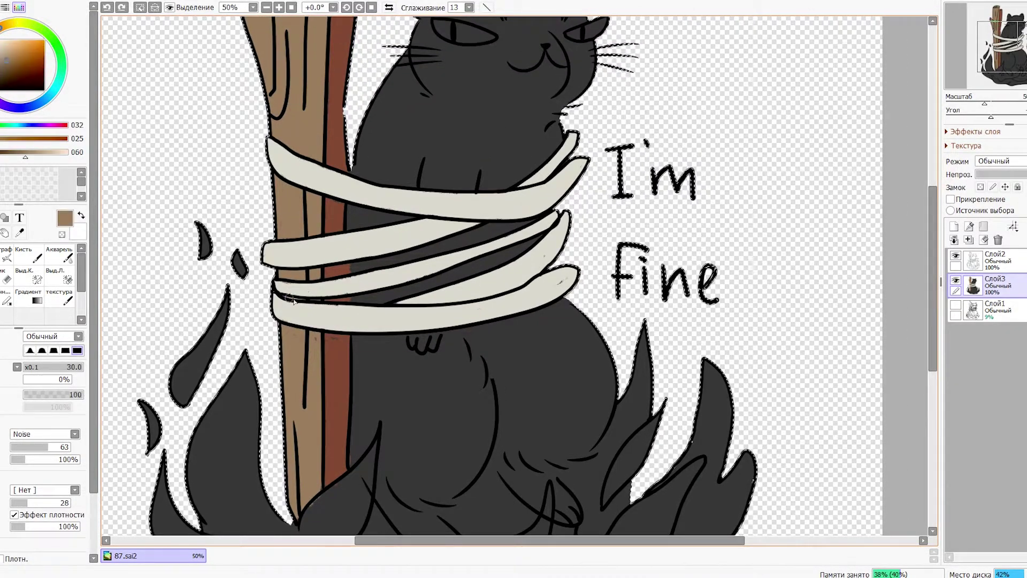
{"action": "scroll", "coordinate": [383, 420], "scroll_direction": "down", "scroll_amount": 1}
{"action": "key", "text": "minus"}
{"action": "key", "text": "plus"}
{"action": "left_click", "coordinate": [316, 223], "text": "alt"}
{"action": "left_click_drag", "start_coordinate": [281, 140], "coordinate": [271, 64]}
{"action": "mouse_move", "coordinate": [309, 220]}
{"action": "left_mouse_down"}
{"action": "mouse_move", "coordinate": [308, 261]}
{"action": "mouse_move", "coordinate": [307, 248]}
{"action": "mouse_move", "coordinate": [281, 285]}
{"action": "mouse_move", "coordinate": [306, 291]}
{"action": "left_mouse_up"}
Pick the post's light brown and touch up the shading on the front post.
{"action": "scroll", "coordinate": [306, 301], "scroll_direction": "down", "scroll_amount": 2}
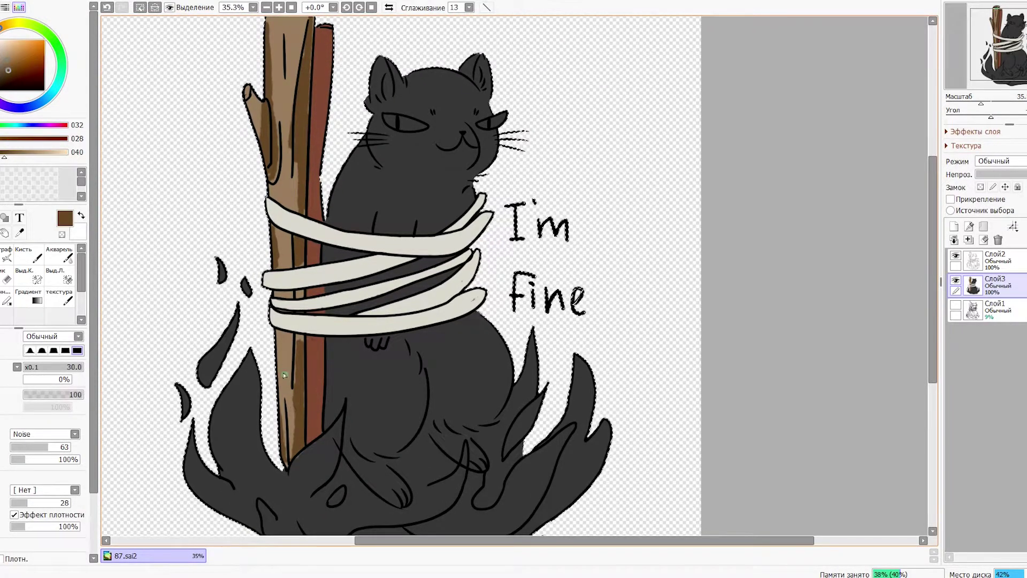
{"action": "scroll", "coordinate": [289, 267], "scroll_direction": "up", "scroll_amount": 2}
{"action": "left_click", "coordinate": [285, 162], "text": "alt"}
{"action": "left_click_drag", "start_coordinate": [266, 64], "coordinate": [268, 144]}
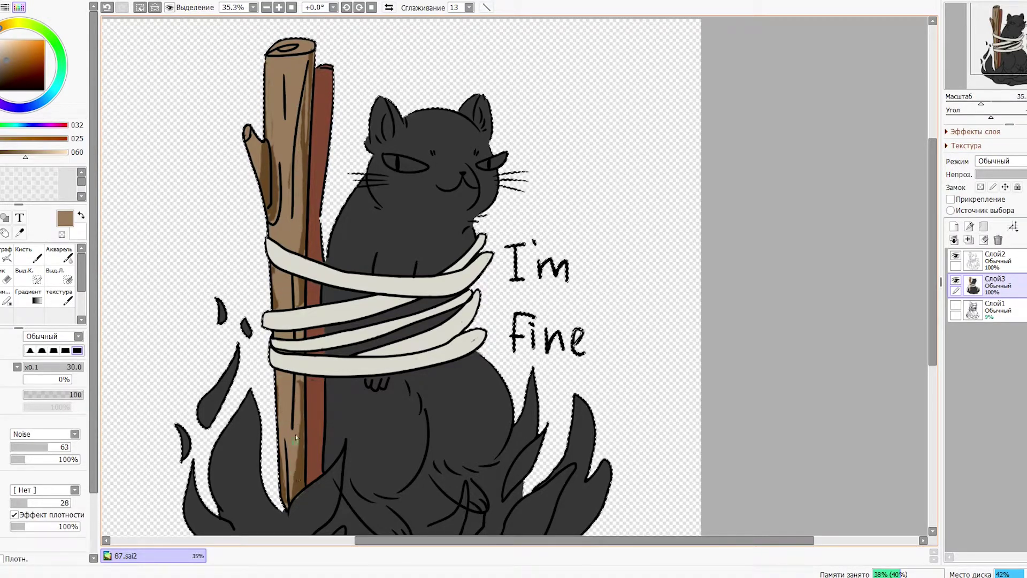
Shade the inner side of the back post with dark red above and below the ropes.
{"action": "scroll", "coordinate": [264, 231], "scroll_direction": "up", "scroll_amount": 2}
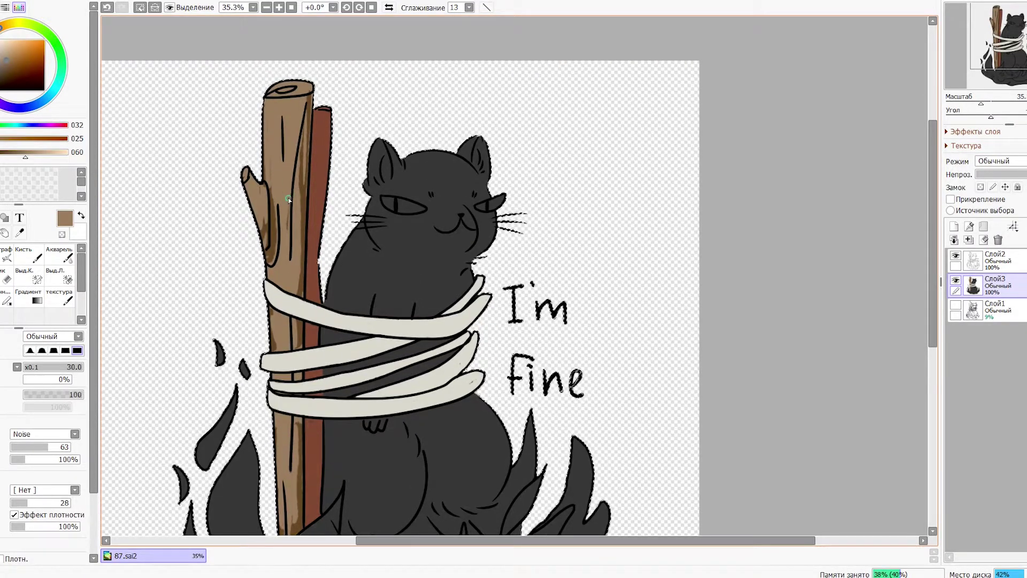
{"action": "scroll", "coordinate": [288, 199], "scroll_direction": "down", "scroll_amount": 1}
{"action": "left_click", "coordinate": [297, 171], "text": "alt"}
{"action": "mouse_move", "coordinate": [295, 93]}
{"action": "left_mouse_down"}
{"action": "mouse_move", "coordinate": [290, 195]}
{"action": "mouse_move", "coordinate": [305, 132]}
{"action": "mouse_move", "coordinate": [289, 278]}
{"action": "mouse_move", "coordinate": [304, 174]}
{"action": "mouse_move", "coordinate": [299, 276]}
{"action": "left_mouse_up"}
{"action": "scroll", "coordinate": [300, 276], "scroll_direction": "down", "scroll_amount": 3}
{"action": "mouse_move", "coordinate": [295, 326]}
{"action": "left_mouse_down"}
{"action": "mouse_move", "coordinate": [301, 372]}
{"action": "mouse_move", "coordinate": [301, 358]}
{"action": "mouse_move", "coordinate": [290, 404]}
{"action": "mouse_move", "coordinate": [299, 366]}
{"action": "mouse_move", "coordinate": [302, 414]}
{"action": "left_mouse_up"}
{"action": "left_click", "coordinate": [302, 370], "text": "alt"}
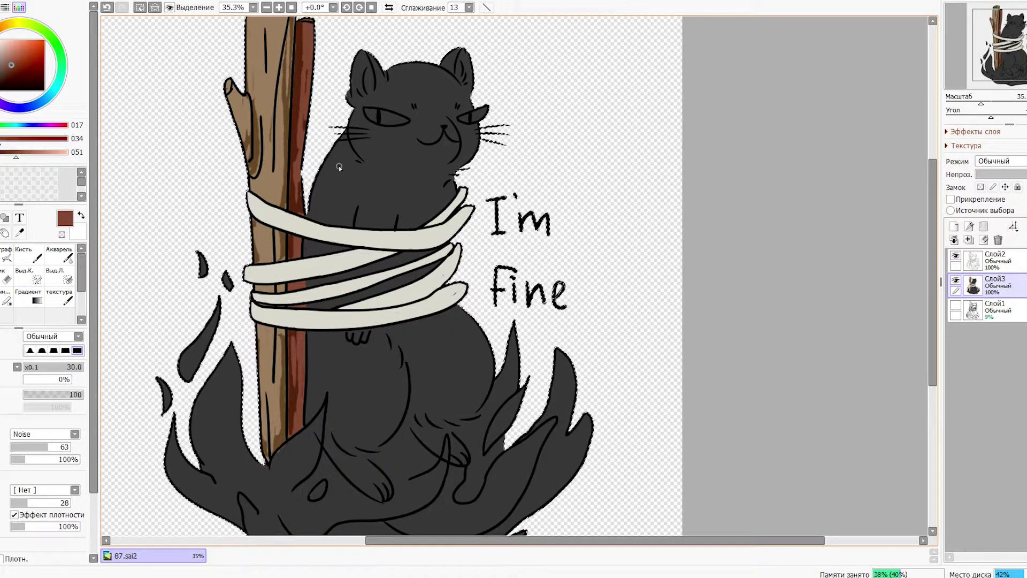
{"action": "scroll", "coordinate": [338, 166], "scroll_direction": "down", "scroll_amount": 3}
Pick a greyish olive based on the rope colour and paint slanted twist marks along the uppermost rope.
{"action": "scroll", "coordinate": [385, 229], "scroll_direction": "up", "scroll_amount": 5}
{"action": "left_click", "coordinate": [346, 229], "text": "alt"}
{"action": "left_click", "coordinate": [2, 56]}
{"action": "mouse_move", "coordinate": [245, 135]}
{"action": "left_mouse_down"}
{"action": "mouse_move", "coordinate": [289, 154]}
{"action": "mouse_move", "coordinate": [291, 169]}
{"action": "mouse_move", "coordinate": [335, 180]}
{"action": "left_mouse_up"}
{"action": "left_click_drag", "start_coordinate": [334, 161], "coordinate": [374, 188]}
{"action": "mouse_move", "coordinate": [380, 172]}
{"action": "left_mouse_down"}
{"action": "mouse_move", "coordinate": [400, 192]}
{"action": "mouse_move", "coordinate": [445, 195]}
{"action": "left_mouse_up"}
{"action": "mouse_move", "coordinate": [457, 177]}
{"action": "left_mouse_down"}
{"action": "mouse_move", "coordinate": [478, 199]}
{"action": "mouse_move", "coordinate": [523, 192]}
{"action": "left_mouse_up"}
{"action": "left_click_drag", "start_coordinate": [529, 158], "coordinate": [542, 182]}
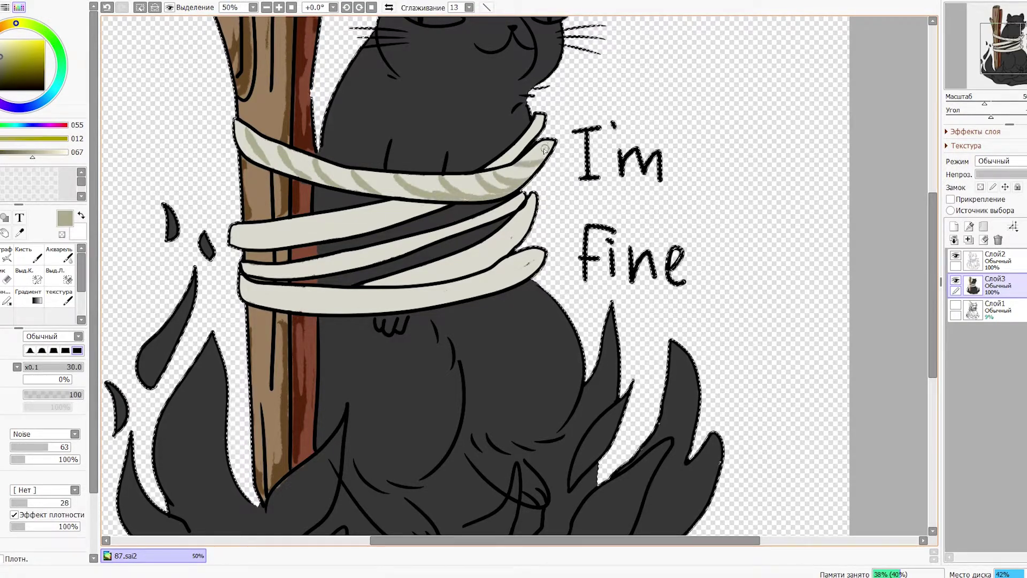
{"action": "left_click_drag", "start_coordinate": [548, 147], "coordinate": [564, 178]}
Paint the same greyish olive twist marks along the lower rope loops.
{"action": "left_click_drag", "start_coordinate": [294, 256], "coordinate": [326, 281]}
{"action": "mouse_move", "coordinate": [316, 253]}
{"action": "left_mouse_down"}
{"action": "mouse_move", "coordinate": [367, 266]}
{"action": "mouse_move", "coordinate": [428, 253]}
{"action": "left_mouse_up"}
{"action": "mouse_move", "coordinate": [327, 258]}
{"action": "left_mouse_down"}
{"action": "mouse_move", "coordinate": [400, 270]}
{"action": "mouse_move", "coordinate": [387, 269]}
{"action": "left_mouse_up"}
{"action": "mouse_move", "coordinate": [407, 237]}
{"action": "left_mouse_down"}
{"action": "mouse_move", "coordinate": [461, 249]}
{"action": "mouse_move", "coordinate": [443, 250]}
{"action": "left_mouse_up"}
{"action": "left_click_drag", "start_coordinate": [362, 250], "coordinate": [432, 265]}
{"action": "mouse_move", "coordinate": [270, 299]}
{"action": "left_mouse_down"}
{"action": "mouse_move", "coordinate": [249, 281]}
{"action": "mouse_move", "coordinate": [355, 289]}
{"action": "mouse_move", "coordinate": [470, 271]}
{"action": "left_mouse_up"}
{"action": "left_click_drag", "start_coordinate": [504, 219], "coordinate": [536, 266]}
{"action": "mouse_move", "coordinate": [501, 242]}
{"action": "left_mouse_down"}
{"action": "mouse_move", "coordinate": [477, 280]}
{"action": "mouse_move", "coordinate": [431, 288]}
{"action": "mouse_move", "coordinate": [436, 317]}
{"action": "mouse_move", "coordinate": [377, 327]}
{"action": "mouse_move", "coordinate": [348, 281]}
{"action": "left_mouse_up"}
Choose orange and colour the sparks and the tall flames left of the post.
{"action": "scroll", "coordinate": [321, 310], "scroll_direction": "down", "scroll_amount": 4}
{"action": "scroll", "coordinate": [331, 313], "scroll_direction": "up", "scroll_amount": 3}
{"action": "left_click", "coordinate": [2, 27]}
{"action": "left_click", "coordinate": [32, 50]}
{"action": "left_click_drag", "start_coordinate": [229, 295], "coordinate": [206, 331]}
{"action": "left_click_drag", "start_coordinate": [239, 327], "coordinate": [235, 439]}
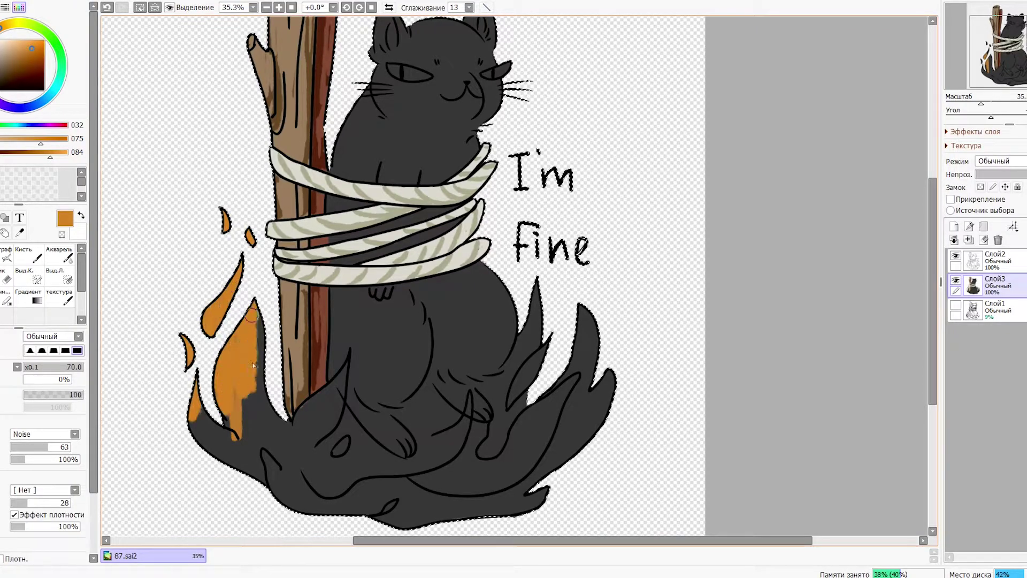
Adjust the brush size and colour the base of the fire and the outer right flames orange.
{"action": "key", "text": "bracketleft"}
{"action": "key", "text": "bracketleft"}
{"action": "key", "text": "bracketleft"}
{"action": "mouse_move", "coordinate": [202, 427]}
{"action": "left_mouse_down"}
{"action": "mouse_move", "coordinate": [278, 444]}
{"action": "mouse_move", "coordinate": [296, 436]}
{"action": "mouse_move", "coordinate": [286, 474]}
{"action": "mouse_move", "coordinate": [455, 508]}
{"action": "mouse_move", "coordinate": [594, 338]}
{"action": "mouse_move", "coordinate": [487, 465]}
{"action": "left_mouse_up"}
{"action": "key", "text": "bracketright"}
{"action": "key", "text": "bracketright"}
{"action": "key", "text": "bracketright"}
{"action": "key", "text": "bracketright"}
{"action": "key", "text": "bracketright"}
{"action": "key", "text": "bracketright"}
{"action": "key", "text": "bracketright"}
{"action": "key", "text": "bracketright"}
{"action": "key", "text": "bracketleft"}
{"action": "key", "text": "bracketleft"}
{"action": "key", "text": "bracketleft"}
{"action": "key", "text": "bracketleft"}
{"action": "key", "text": "bracketleft"}
{"action": "key", "text": "bracketleft"}
{"action": "mouse_move", "coordinate": [315, 468]}
{"action": "left_mouse_down"}
{"action": "mouse_move", "coordinate": [369, 453]}
{"action": "mouse_move", "coordinate": [385, 470]}
{"action": "mouse_move", "coordinate": [409, 417]}
{"action": "mouse_move", "coordinate": [422, 427]}
{"action": "mouse_move", "coordinate": [422, 412]}
{"action": "left_mouse_up"}
{"action": "mouse_move", "coordinate": [420, 467]}
{"action": "left_mouse_down"}
{"action": "mouse_move", "coordinate": [424, 401]}
{"action": "mouse_move", "coordinate": [424, 447]}
{"action": "mouse_move", "coordinate": [461, 449]}
{"action": "left_mouse_up"}
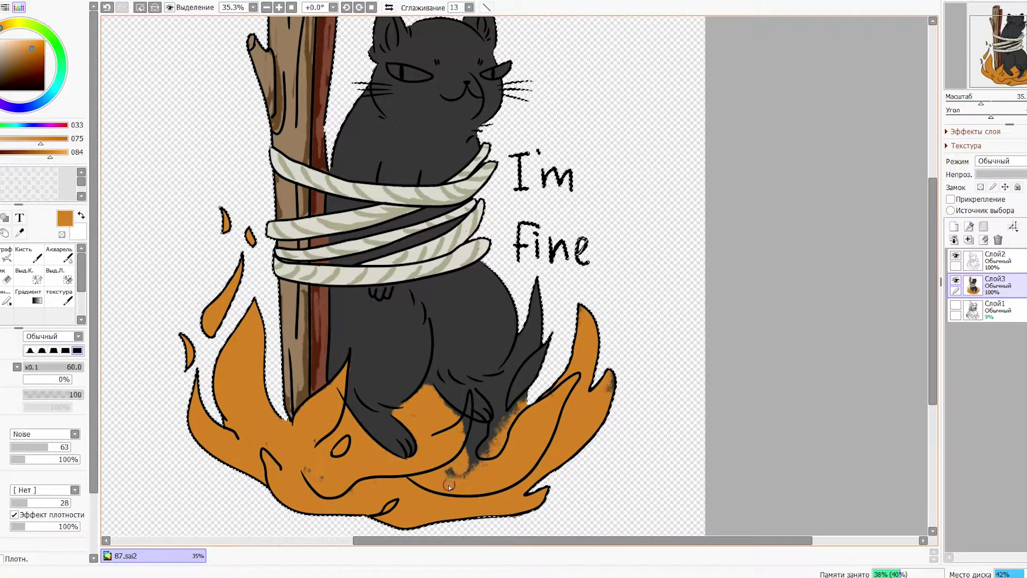
Restore the cat's hind paw in dark grey and colour the remaining flames behind it orange with a smaller brush.
{"action": "key", "text": "bracketleft"}
{"action": "key", "text": "bracketleft"}
{"action": "key", "text": "bracketleft"}
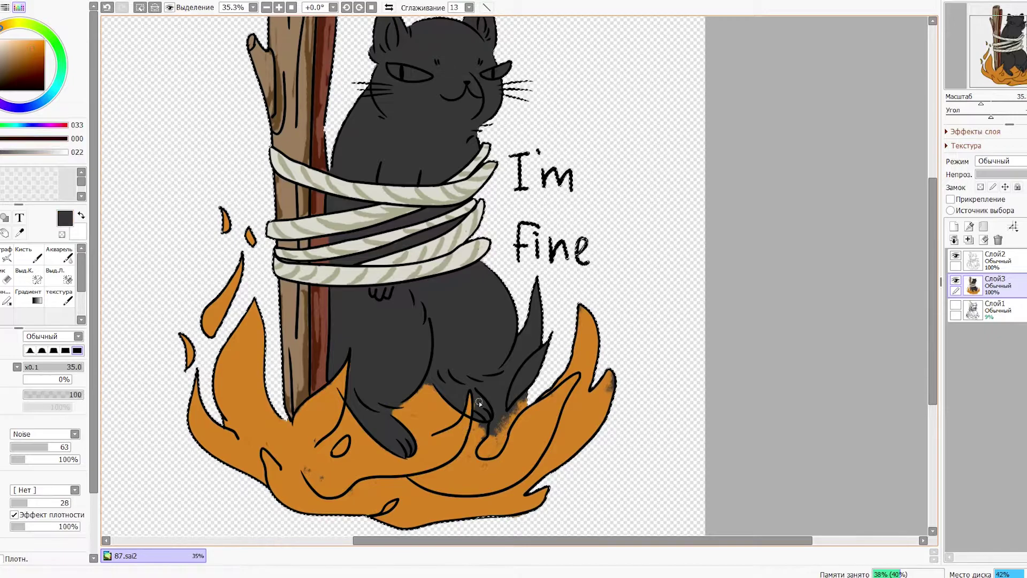
{"action": "key", "text": "bracketright"}
{"action": "mouse_move", "coordinate": [490, 423]}
{"action": "left_mouse_down"}
{"action": "mouse_move", "coordinate": [503, 387]}
{"action": "mouse_move", "coordinate": [532, 364]}
{"action": "left_mouse_up"}
{"action": "left_click_drag", "start_coordinate": [537, 281], "coordinate": [527, 374]}
{"action": "left_click_drag", "start_coordinate": [516, 327], "coordinate": [512, 361]}
{"action": "left_click_drag", "start_coordinate": [497, 415], "coordinate": [502, 388]}
{"action": "left_click_drag", "start_coordinate": [540, 289], "coordinate": [534, 374]}
{"action": "left_click_drag", "start_coordinate": [610, 374], "coordinate": [607, 388]}
{"action": "left_click_drag", "start_coordinate": [534, 342], "coordinate": [516, 351]}
{"action": "scroll", "coordinate": [515, 351], "scroll_direction": "down", "scroll_amount": 1}
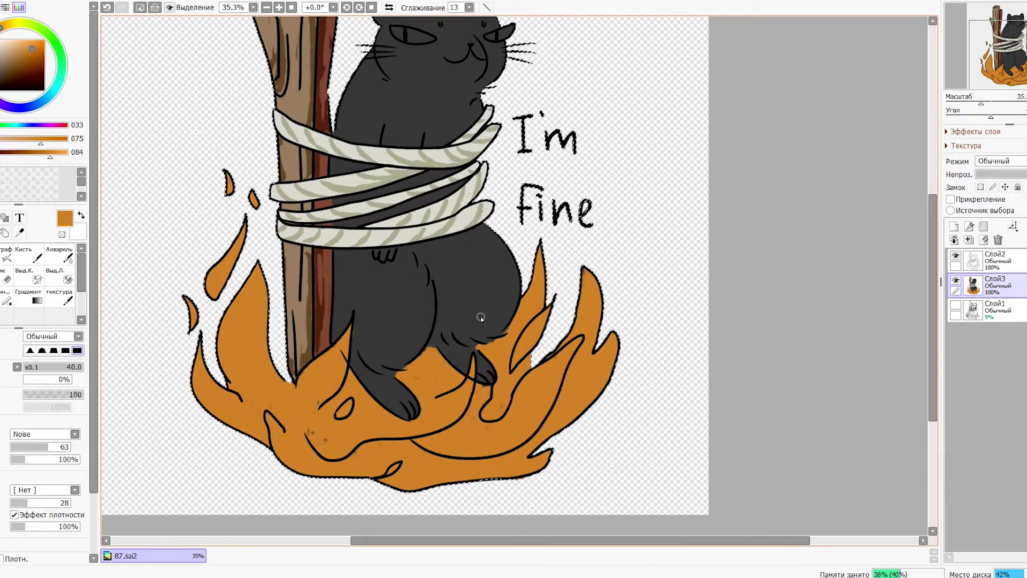
Choose golden yellow and paint the inner areas of the central and left flames, following their curves.
{"action": "left_click", "coordinate": [489, 367], "text": "alt"}
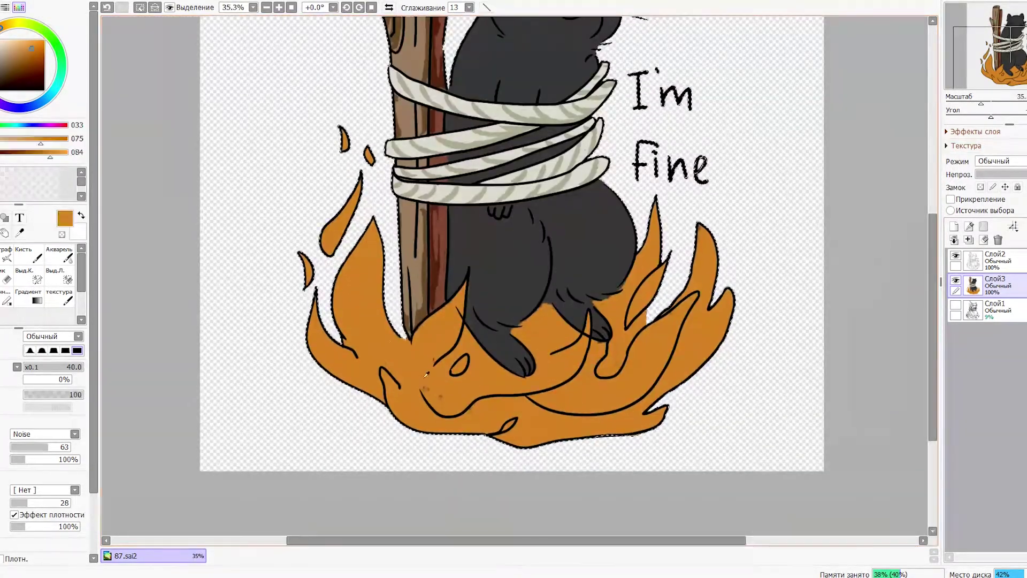
{"action": "left_click", "coordinate": [25, 55]}
{"action": "left_click", "coordinate": [33, 41]}
{"action": "left_click_drag", "start_coordinate": [406, 390], "coordinate": [452, 374]}
{"action": "key", "text": "ctrl+z"}
{"action": "mouse_move", "coordinate": [390, 358]}
{"action": "left_mouse_down"}
{"action": "mouse_move", "coordinate": [447, 390]}
{"action": "mouse_move", "coordinate": [481, 390]}
{"action": "left_mouse_up"}
{"action": "left_click_drag", "start_coordinate": [407, 417], "coordinate": [452, 415]}
{"action": "mouse_move", "coordinate": [389, 389]}
{"action": "left_mouse_down"}
{"action": "mouse_move", "coordinate": [422, 398]}
{"action": "mouse_move", "coordinate": [513, 385]}
{"action": "left_mouse_up"}
{"action": "key", "text": "ctrl+z"}
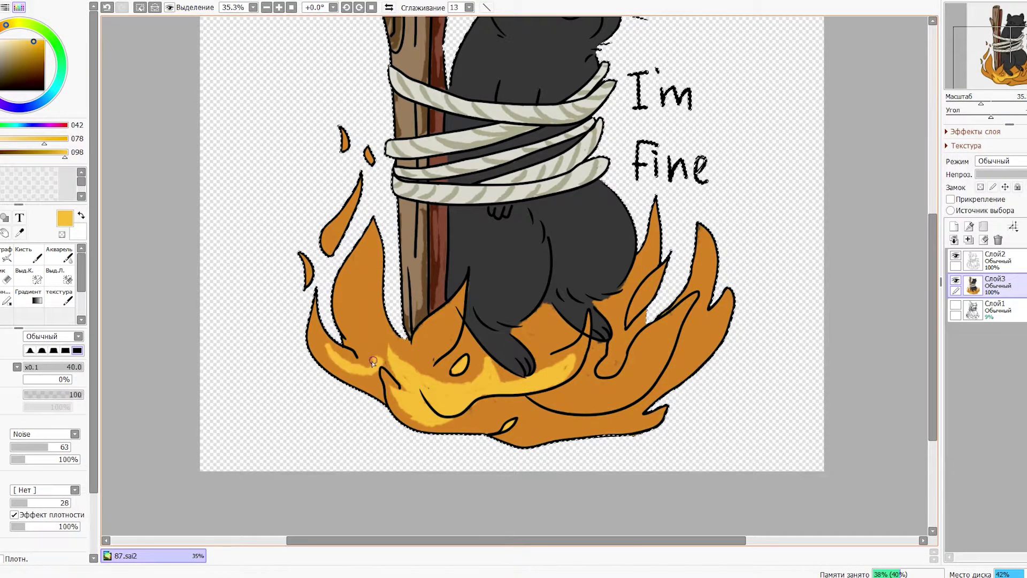
{"action": "mouse_move", "coordinate": [372, 378]}
{"action": "left_mouse_down"}
{"action": "mouse_move", "coordinate": [368, 262]}
{"action": "mouse_move", "coordinate": [363, 295]}
{"action": "left_mouse_up"}
{"action": "left_click_drag", "start_coordinate": [359, 351], "coordinate": [371, 281]}
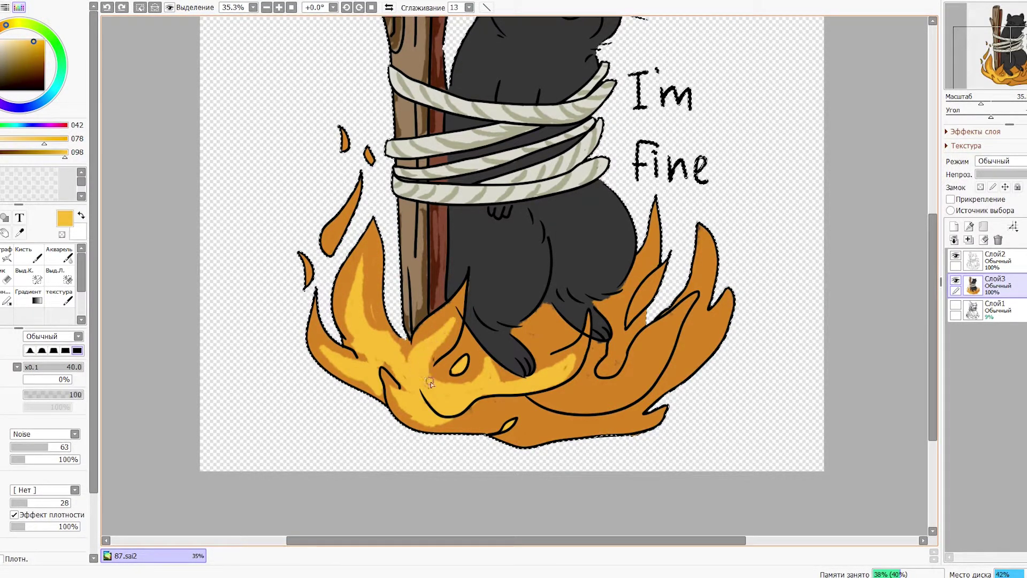
Paint the inner areas of the right flames golden yellow, with small highlights on the outer tongues.
{"action": "mouse_move", "coordinate": [637, 370]}
{"action": "left_mouse_down"}
{"action": "mouse_move", "coordinate": [469, 409]}
{"action": "mouse_move", "coordinate": [555, 411]}
{"action": "left_mouse_up"}
{"action": "left_click_drag", "start_coordinate": [637, 357], "coordinate": [624, 384]}
{"action": "mouse_move", "coordinate": [653, 282]}
{"action": "left_mouse_down"}
{"action": "mouse_move", "coordinate": [623, 340]}
{"action": "mouse_move", "coordinate": [615, 401]}
{"action": "left_mouse_up"}
{"action": "left_click_drag", "start_coordinate": [661, 345], "coordinate": [610, 407]}
{"action": "left_click", "coordinate": [668, 365], "text": "alt"}
{"action": "left_click", "coordinate": [566, 409], "text": "alt"}
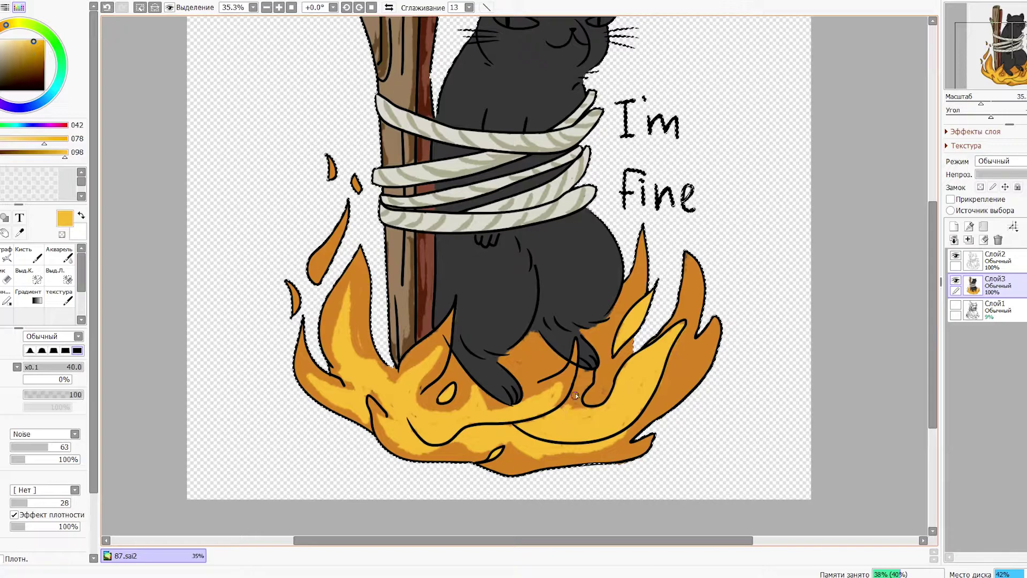
{"action": "left_click_drag", "start_coordinate": [463, 422], "coordinate": [444, 442]}
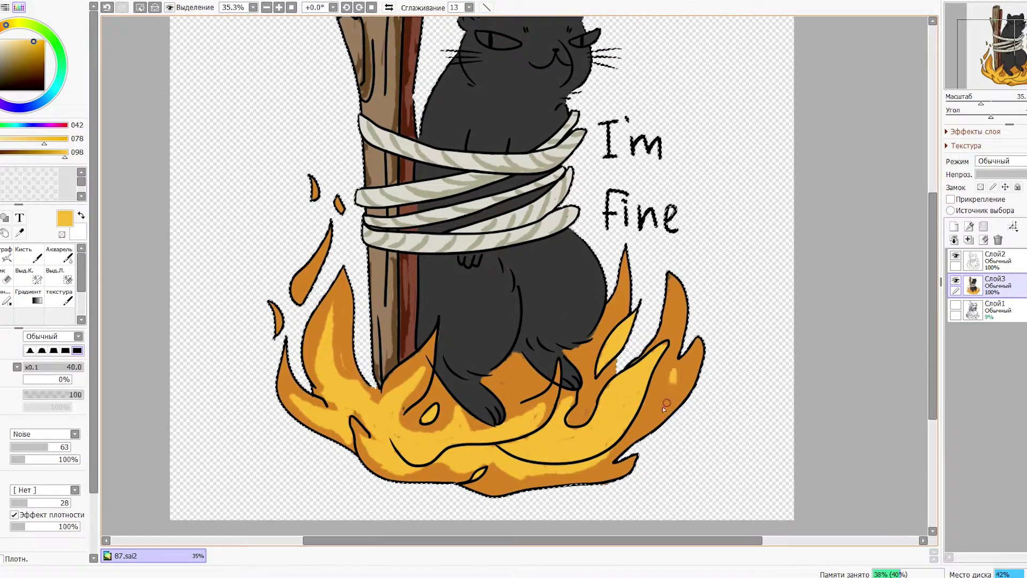
{"action": "left_click_drag", "start_coordinate": [674, 374], "coordinate": [657, 409]}
{"action": "left_click_drag", "start_coordinate": [678, 299], "coordinate": [673, 321]}
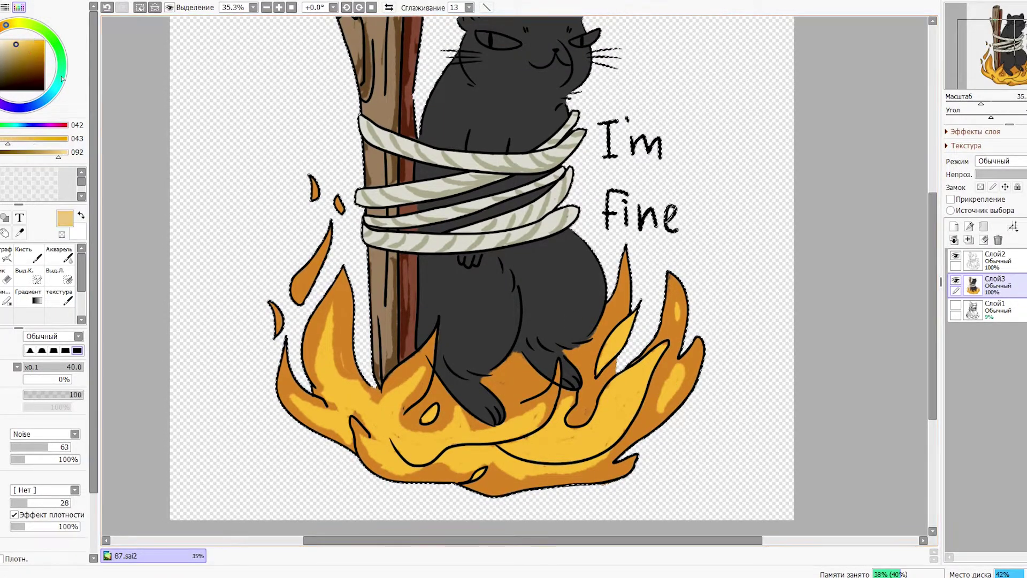
Add bright yellow highlights at the base of the fire and in the small flame behind the cat.
{"action": "left_click", "coordinate": [377, 421], "text": "alt"}
{"action": "left_click_drag", "start_coordinate": [381, 424], "coordinate": [390, 444]}
{"action": "left_click_drag", "start_coordinate": [534, 443], "coordinate": [577, 434]}
{"action": "mouse_move", "coordinate": [412, 459]}
{"action": "left_mouse_down"}
{"action": "mouse_move", "coordinate": [481, 453]}
{"action": "mouse_move", "coordinate": [455, 439]}
{"action": "mouse_move", "coordinate": [484, 441]}
{"action": "left_mouse_up"}
{"action": "left_click_drag", "start_coordinate": [615, 342], "coordinate": [598, 373]}
{"action": "left_click", "coordinate": [623, 320], "text": "alt"}
{"action": "mouse_move", "coordinate": [633, 299]}
{"action": "left_mouse_down"}
{"action": "mouse_move", "coordinate": [612, 356]}
{"action": "mouse_move", "coordinate": [623, 369]}
{"action": "left_mouse_up"}
{"action": "left_click", "coordinate": [609, 361], "text": "alt"}
Recolour the small sparks beside the post golden yellow.
{"action": "left_click_drag", "start_coordinate": [313, 181], "coordinate": [316, 197]}
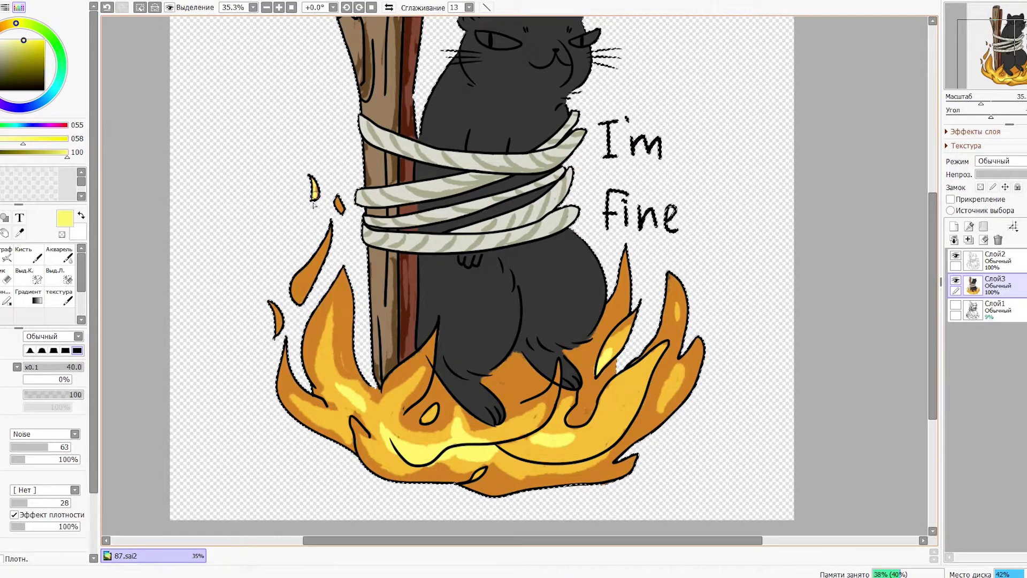
{"action": "left_click", "coordinate": [328, 366], "text": "alt"}
{"action": "left_click", "coordinate": [673, 414], "text": "alt"}
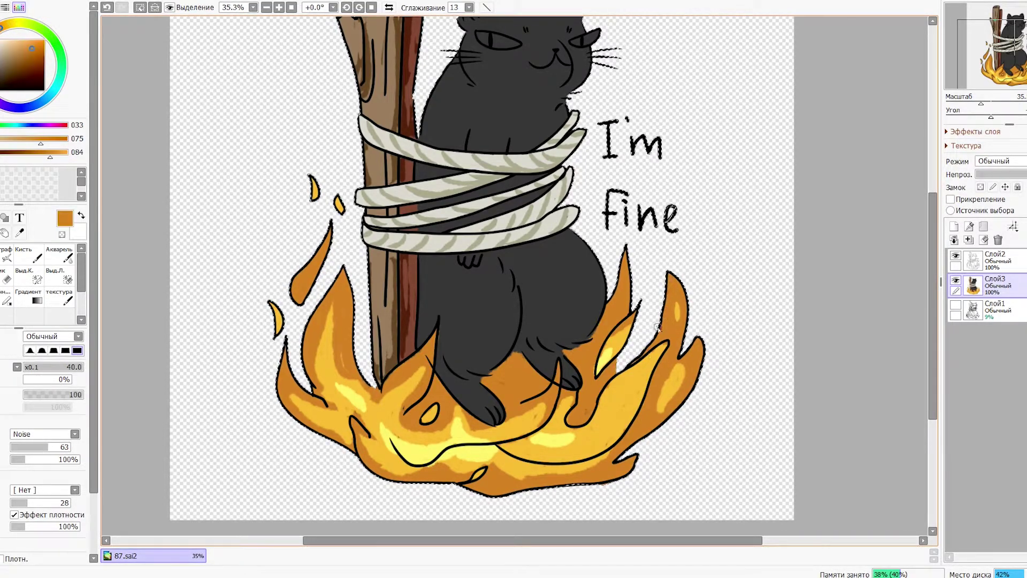
{"action": "scroll", "coordinate": [584, 343], "scroll_direction": "down", "scroll_amount": 1}
{"action": "scroll", "coordinate": [585, 343], "scroll_direction": "down", "scroll_amount": 3}
{"action": "scroll", "coordinate": [583, 328], "scroll_direction": "up", "scroll_amount": 3}
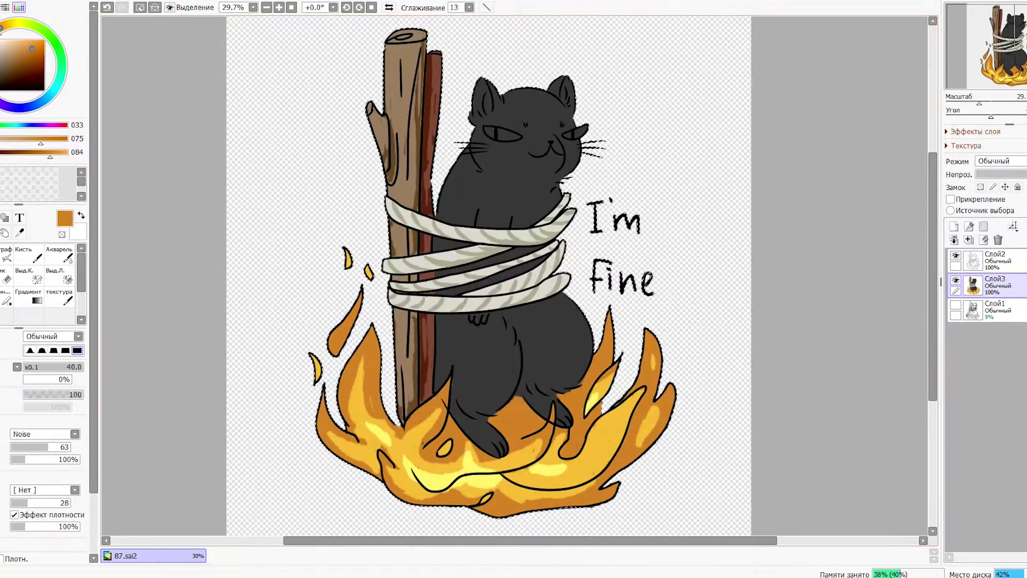
Try dark red on the large spark, the back flames and the flame tips near the post.
{"action": "left_click", "coordinate": [354, 336], "text": "alt"}
{"action": "left_click", "coordinate": [350, 329], "text": "alt"}
{"action": "left_click_drag", "start_coordinate": [609, 310], "coordinate": [584, 385]}
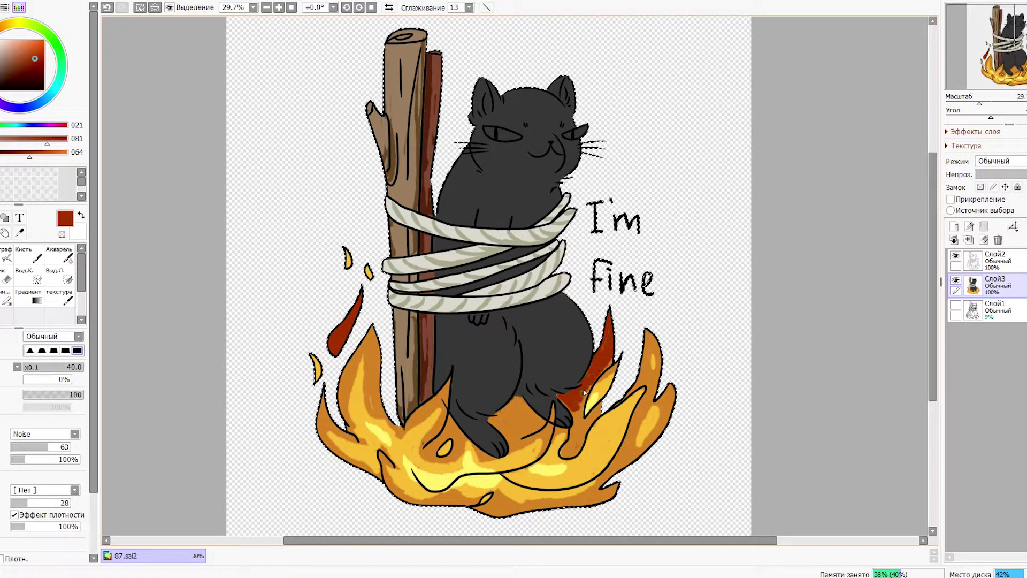
{"action": "left_click_drag", "start_coordinate": [518, 401], "coordinate": [507, 416]}
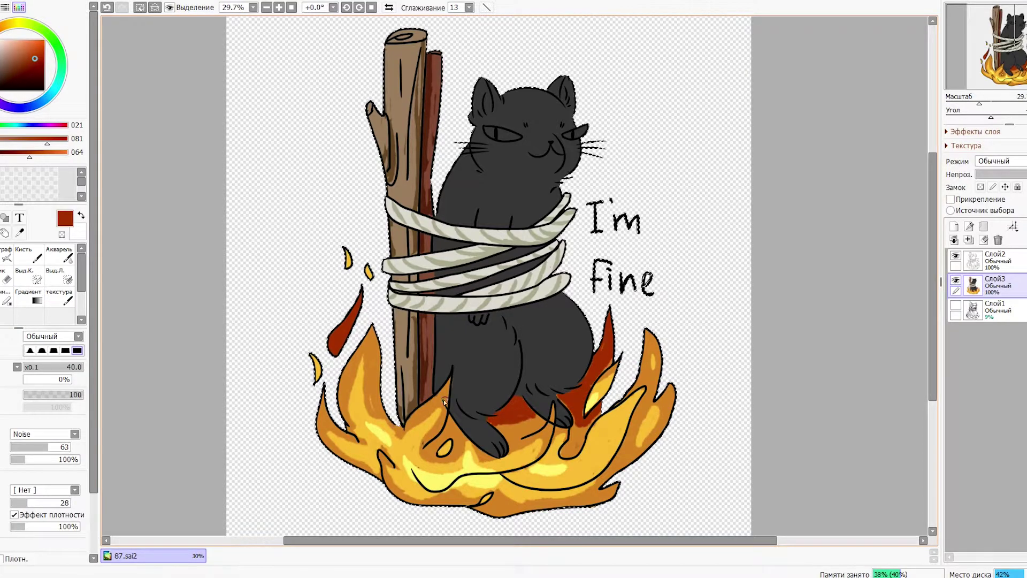
{"action": "left_click", "coordinate": [383, 373], "text": "alt"}
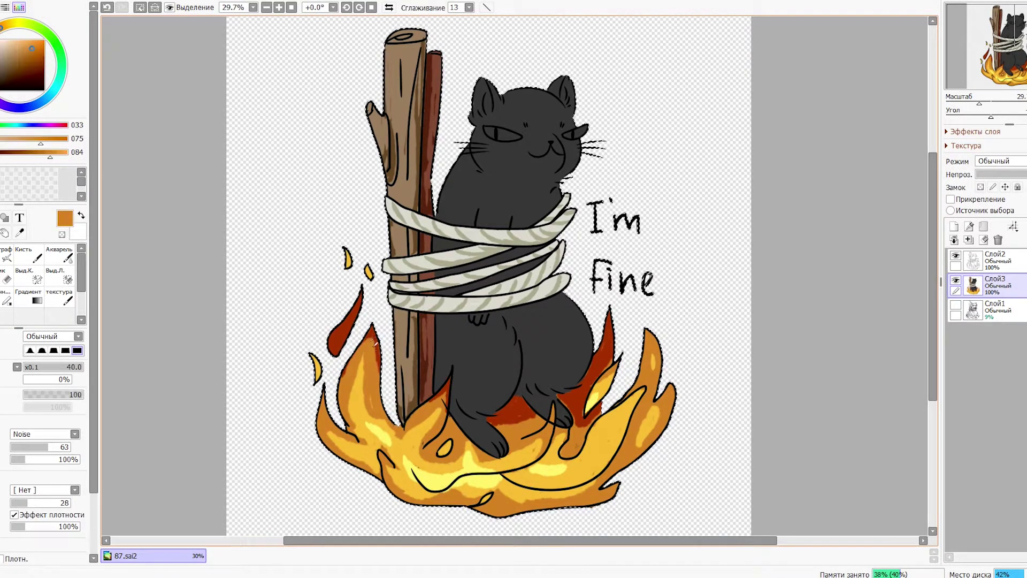
{"action": "scroll", "coordinate": [589, 379], "scroll_direction": "down", "scroll_amount": 4}
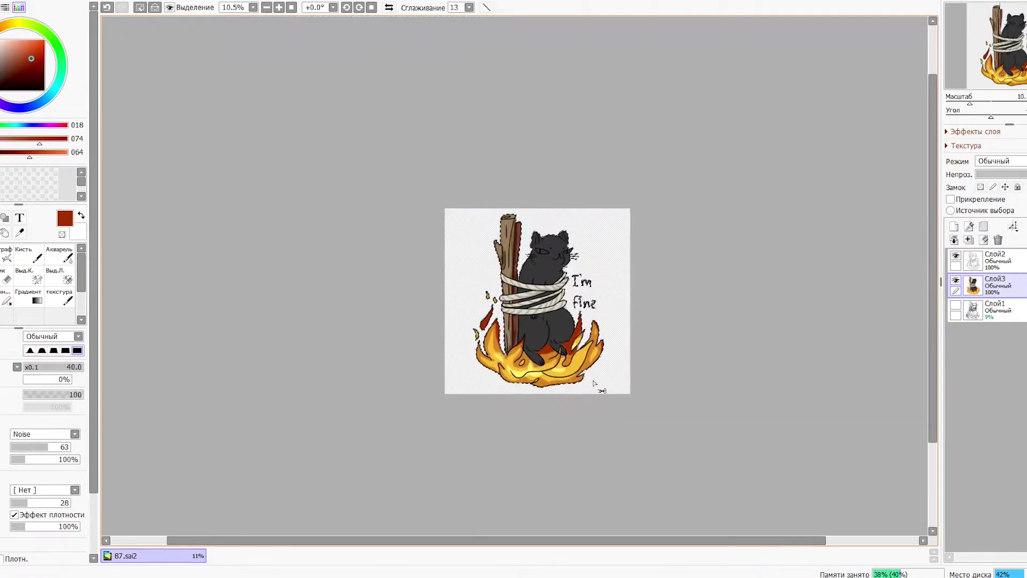
{"action": "scroll", "coordinate": [591, 373], "scroll_direction": "up", "scroll_amount": 4}
Colour the large spark, back flames, flame tips and the fire's lower edge with a lighter orange-red.
{"action": "left_click", "coordinate": [367, 289], "text": "alt"}
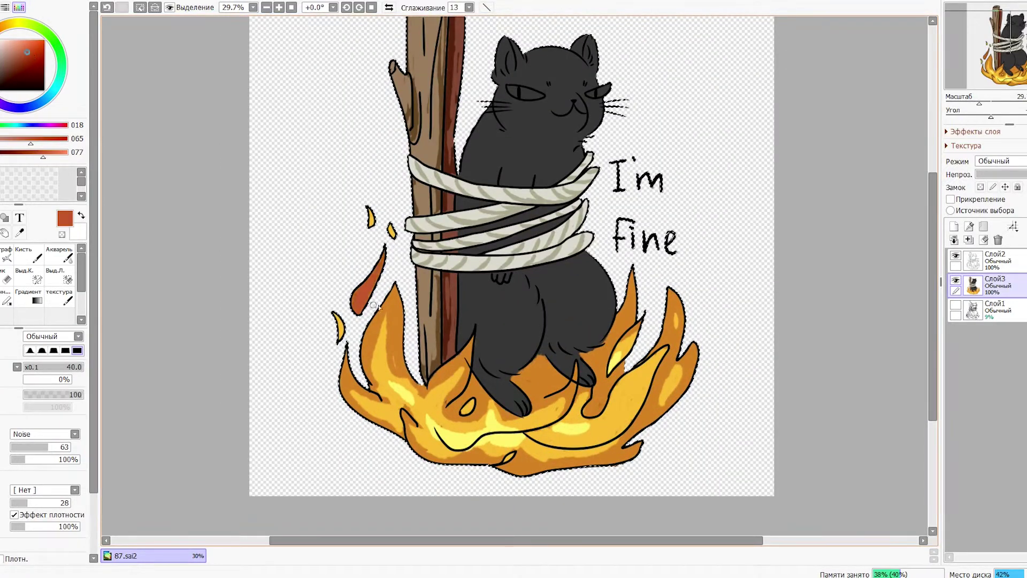
{"action": "mouse_move", "coordinate": [627, 342]}
{"action": "left_mouse_down"}
{"action": "mouse_move", "coordinate": [630, 278]}
{"action": "mouse_move", "coordinate": [593, 364]}
{"action": "left_mouse_up"}
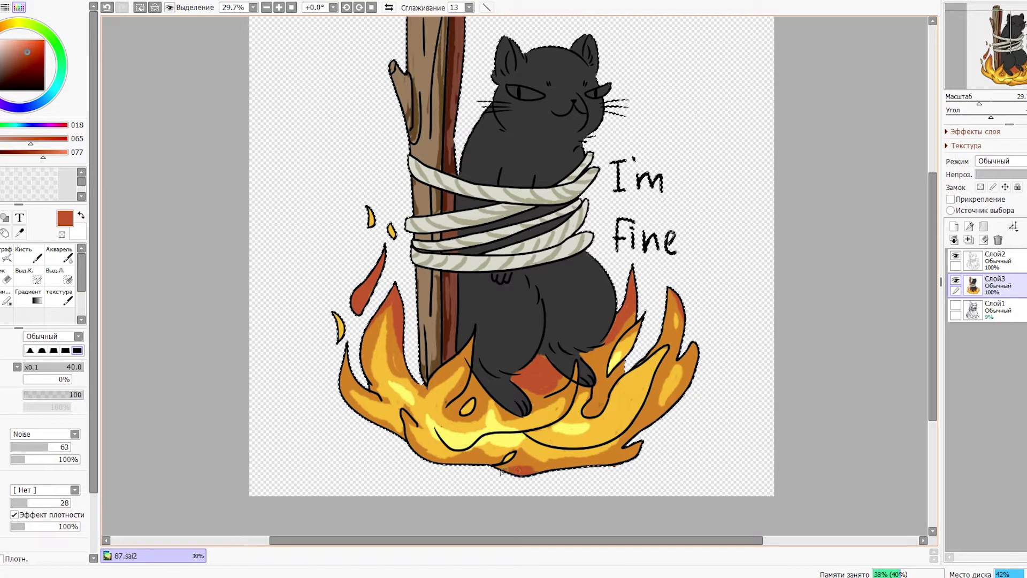
{"action": "scroll", "coordinate": [668, 370], "scroll_direction": "down", "scroll_amount": 3}
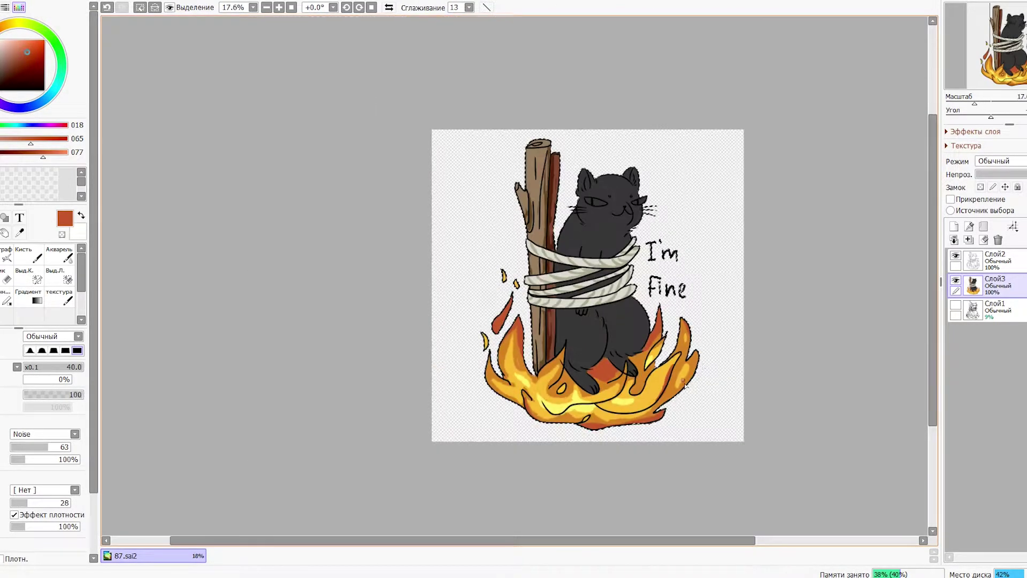
{"action": "scroll", "coordinate": [543, 332], "scroll_direction": "up", "scroll_amount": 2}
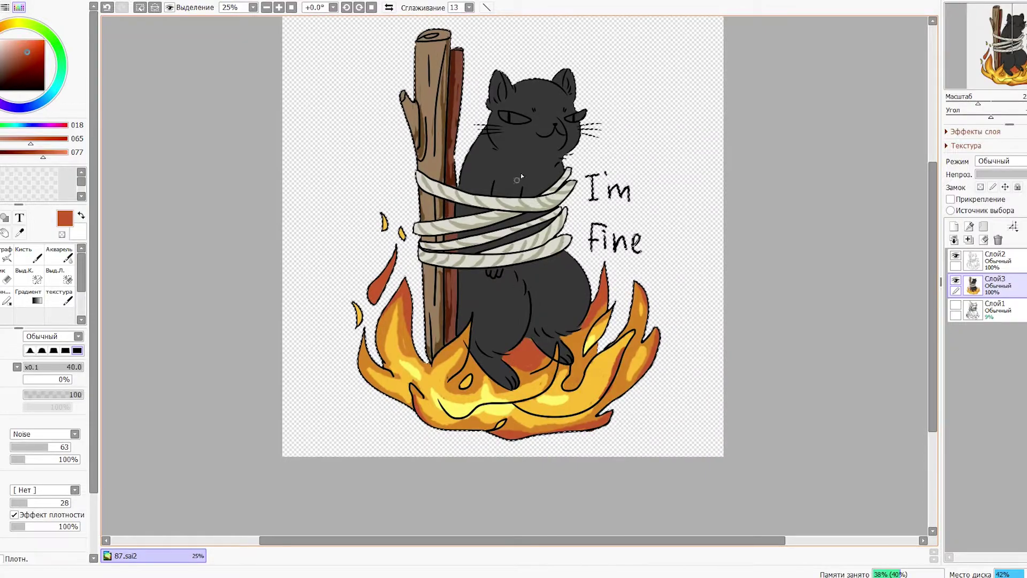
Colour the insides of both cat ears greyish olive.
{"action": "scroll", "coordinate": [517, 196], "scroll_direction": "up", "scroll_amount": 4}
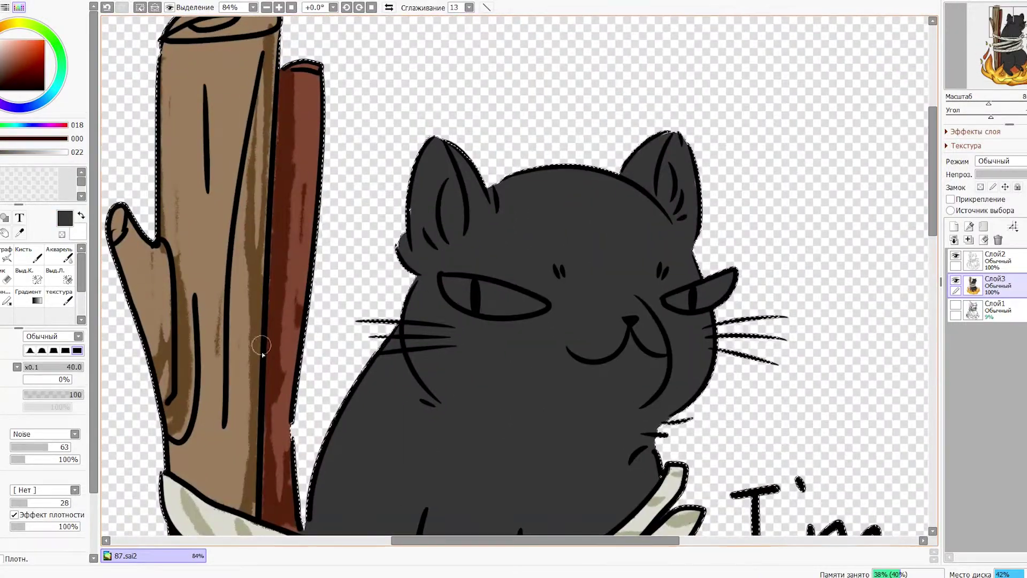
{"action": "mouse_move", "coordinate": [436, 162]}
{"action": "left_mouse_down"}
{"action": "mouse_move", "coordinate": [422, 203]}
{"action": "mouse_move", "coordinate": [452, 236]}
{"action": "mouse_move", "coordinate": [423, 259]}
{"action": "left_mouse_up"}
{"action": "left_click_drag", "start_coordinate": [675, 141], "coordinate": [691, 227]}
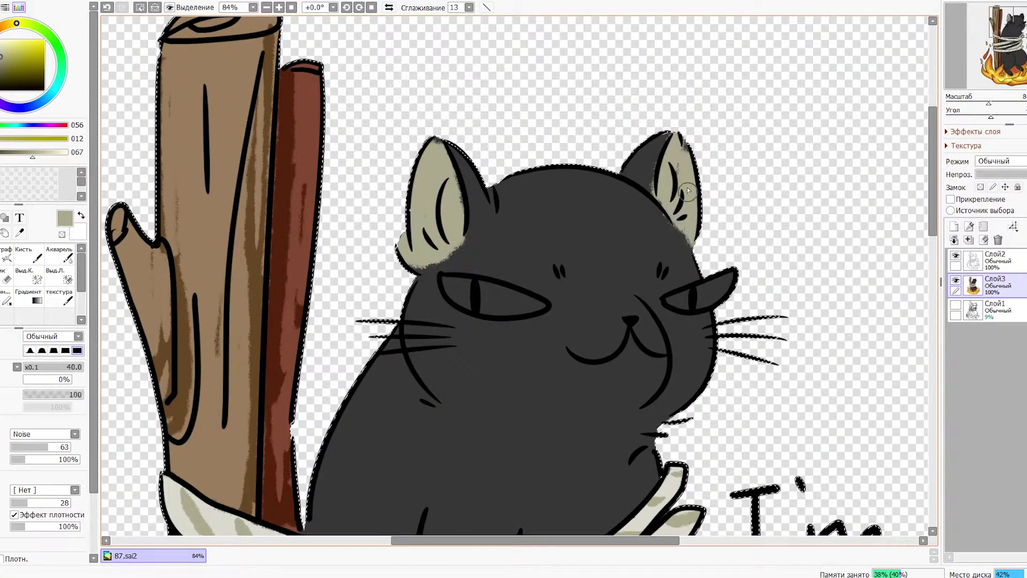
Choose a saturated yellow, reduce the brush size to 25 and colour both of the cat's eyes.
{"action": "left_click_drag", "start_coordinate": [618, 231], "coordinate": [566, 144]}
{"action": "left_click", "coordinate": [26, 48]}
{"action": "key", "text": "bracketleft"}
{"action": "key", "text": "bracketleft"}
{"action": "key", "text": "bracketleft"}
{"action": "mouse_move", "coordinate": [394, 192]}
{"action": "left_mouse_down"}
{"action": "mouse_move", "coordinate": [415, 218]}
{"action": "mouse_move", "coordinate": [489, 219]}
{"action": "left_mouse_up"}
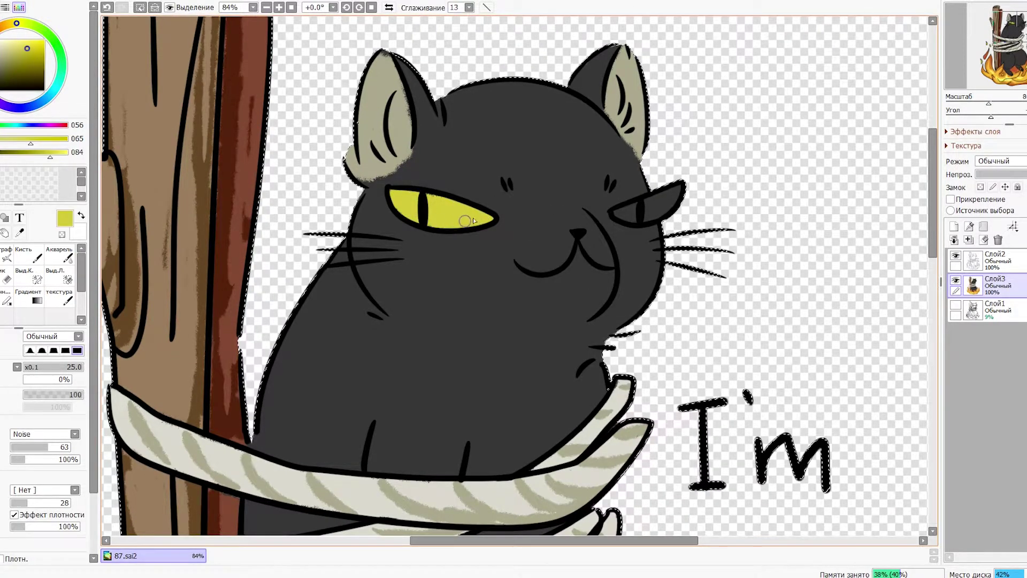
{"action": "left_click_drag", "start_coordinate": [621, 212], "coordinate": [673, 192]}
Paint a near-black shadow under the cat's chin.
{"action": "scroll", "coordinate": [671, 182], "scroll_direction": "down", "scroll_amount": 3}
{"action": "scroll", "coordinate": [534, 240], "scroll_direction": "up", "scroll_amount": 2}
{"action": "left_click", "coordinate": [535, 251], "text": "alt"}
{"action": "left_click_drag", "start_coordinate": [556, 273], "coordinate": [513, 289]}
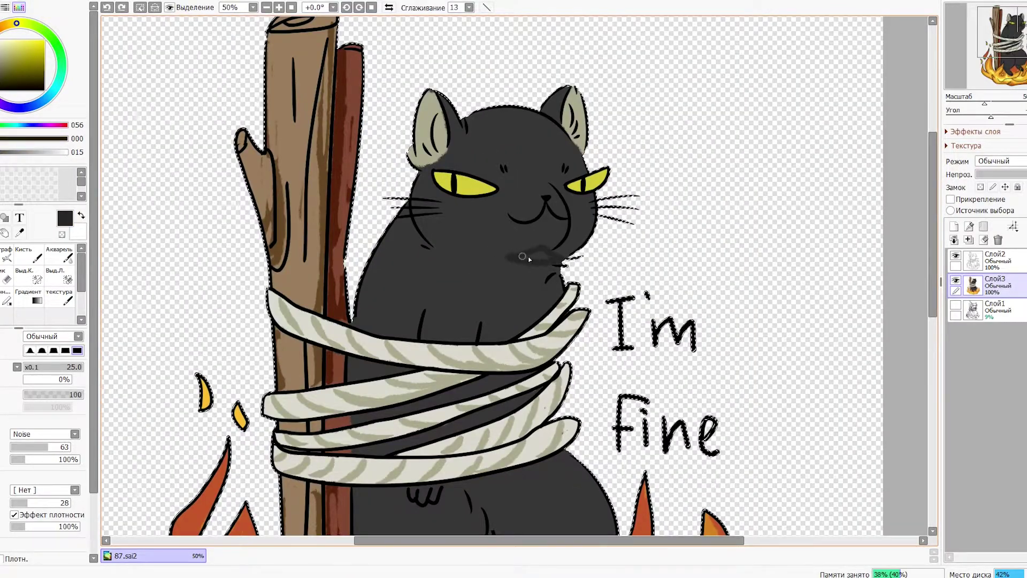
Add orange and orange-red firelight to the cat's haunch and leg and along the undersides of the lower ropes.
{"action": "left_click_drag", "start_coordinate": [623, 516], "coordinate": [564, 348]}
{"action": "left_click", "coordinate": [564, 348], "text": "alt"}
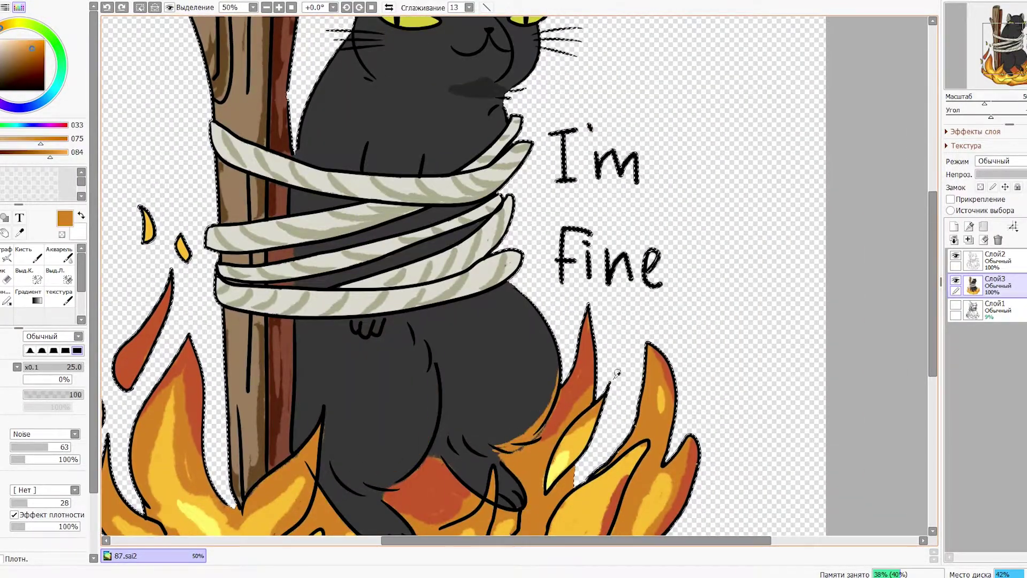
{"action": "left_click", "coordinate": [428, 481], "text": "alt"}
{"action": "left_click_drag", "start_coordinate": [441, 396], "coordinate": [381, 481]}
{"action": "left_click_drag", "start_coordinate": [289, 313], "coordinate": [469, 289]}
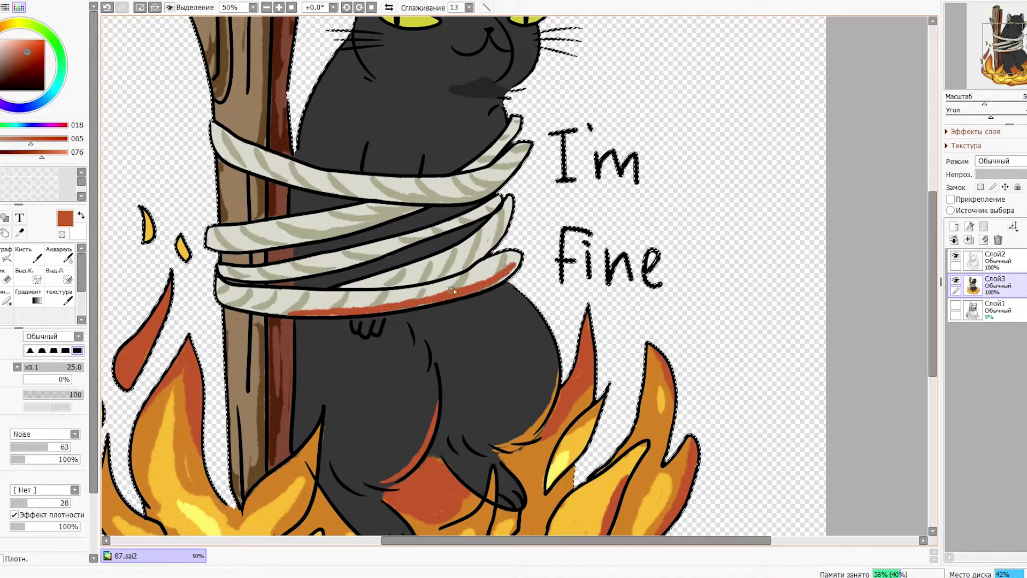
{"action": "left_click_drag", "start_coordinate": [349, 308], "coordinate": [324, 413]}
Paint orange-red firelight under the cat's chin, on the cheek and on the paw below the ropes.
{"action": "left_click_drag", "start_coordinate": [426, 198], "coordinate": [466, 186]}
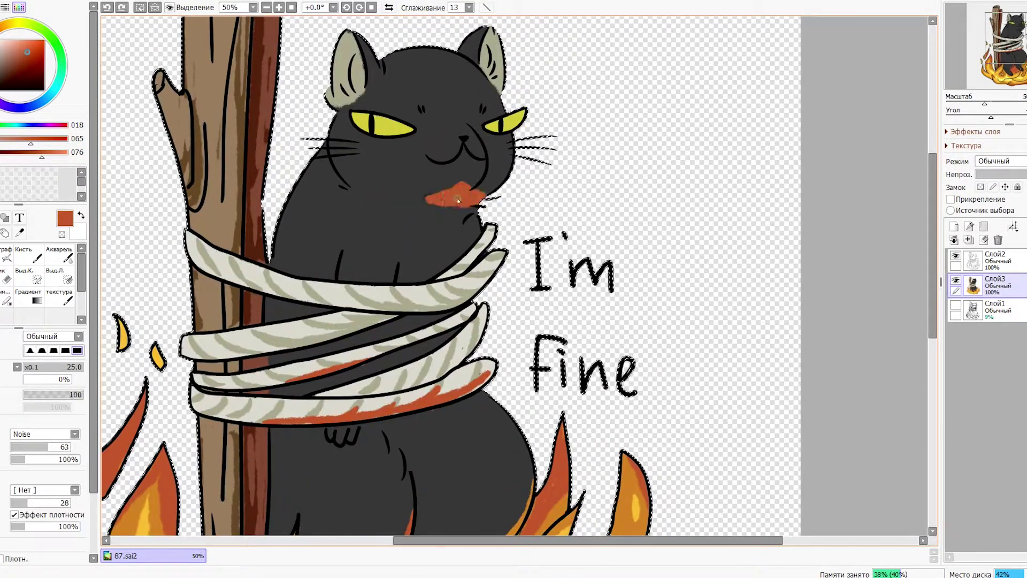
{"action": "scroll", "coordinate": [564, 316], "scroll_direction": "up", "scroll_amount": 3}
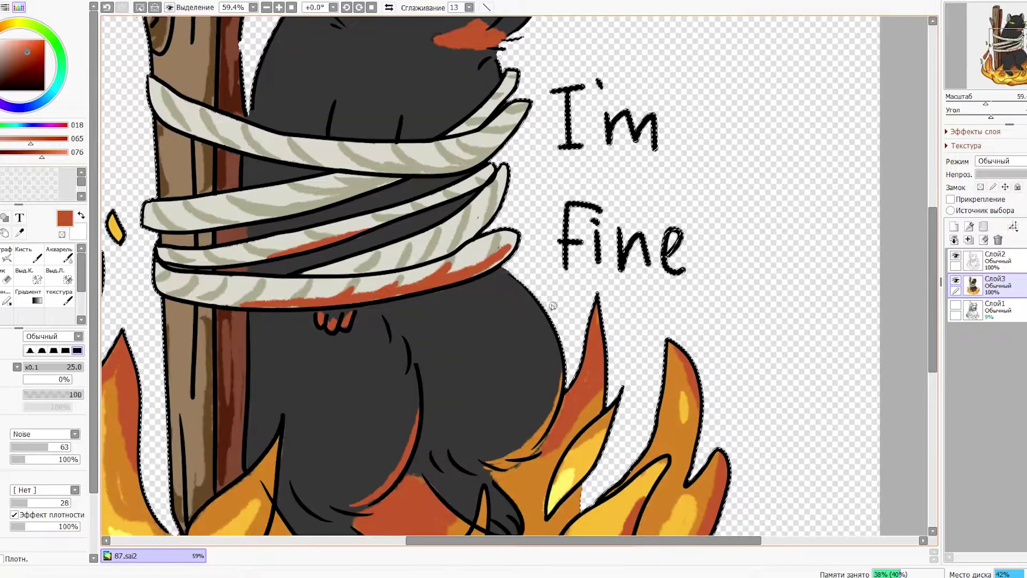
{"action": "left_click_drag", "start_coordinate": [428, 134], "coordinate": [453, 322]}
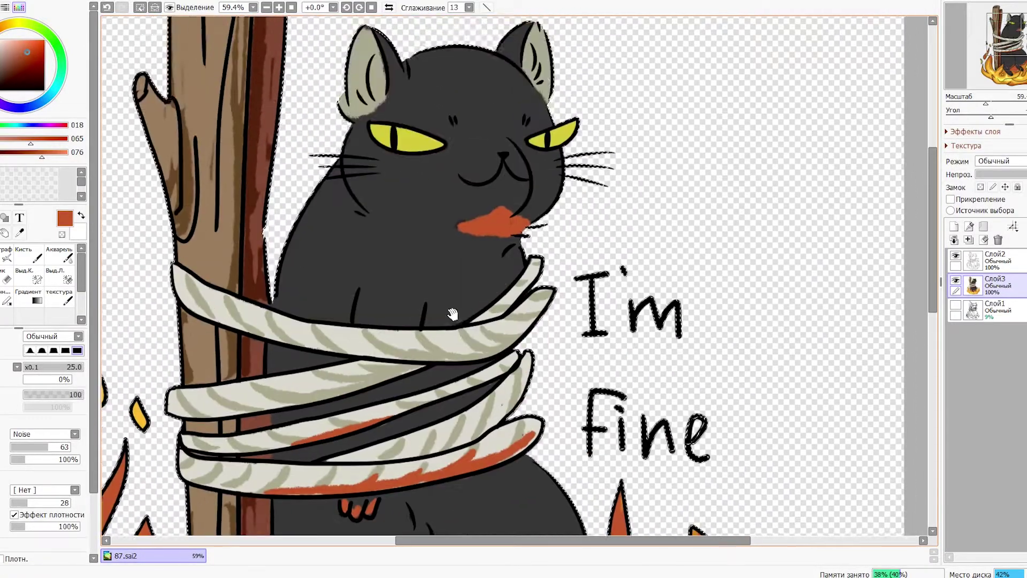
{"action": "mouse_move", "coordinate": [503, 233]}
{"action": "left_mouse_down"}
{"action": "mouse_move", "coordinate": [498, 200]}
{"action": "mouse_move", "coordinate": [512, 200]}
{"action": "mouse_move", "coordinate": [484, 216]}
{"action": "mouse_move", "coordinate": [518, 210]}
{"action": "left_mouse_up"}
{"action": "left_click_drag", "start_coordinate": [372, 216], "coordinate": [355, 202]}
{"action": "left_click_drag", "start_coordinate": [502, 138], "coordinate": [496, 195]}
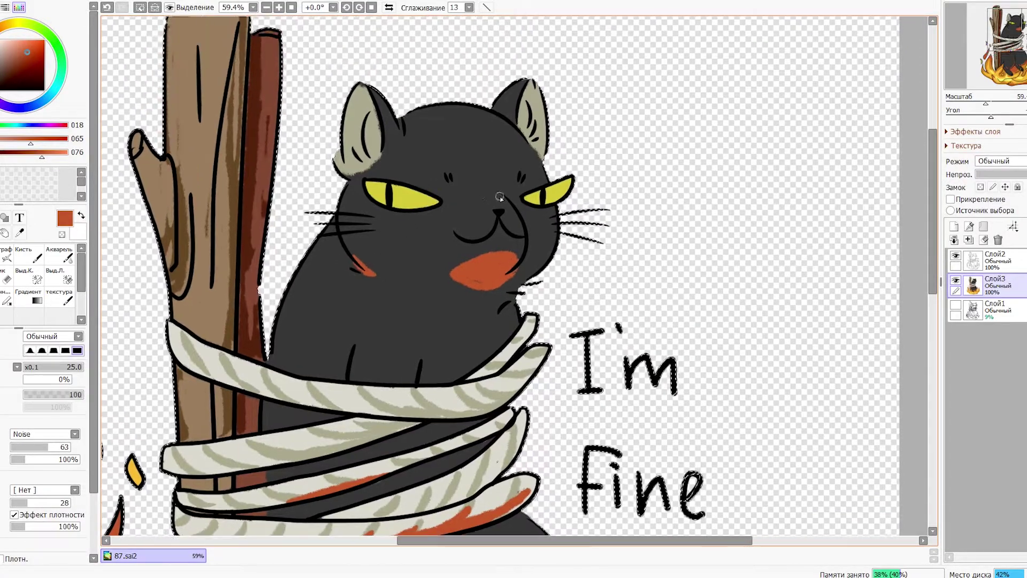
Add orange-red firelight beneath both eyes and inside the cat's right-hand ear.
{"action": "left_click_drag", "start_coordinate": [379, 212], "coordinate": [418, 218]}
{"action": "left_click_drag", "start_coordinate": [534, 213], "coordinate": [554, 215]}
{"action": "left_click_drag", "start_coordinate": [521, 115], "coordinate": [543, 155]}
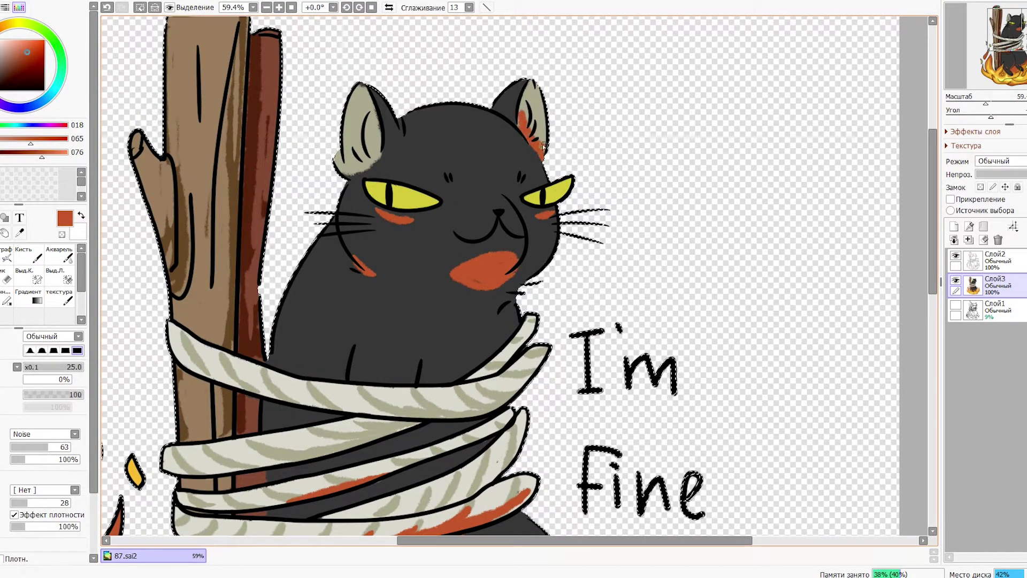
Add orange-red firelight inside the cat's left-hand ear and black shading inside its right-hand ear.
{"action": "left_click_drag", "start_coordinate": [377, 124], "coordinate": [373, 156]}
{"action": "left_click", "coordinate": [370, 131], "text": "alt"}
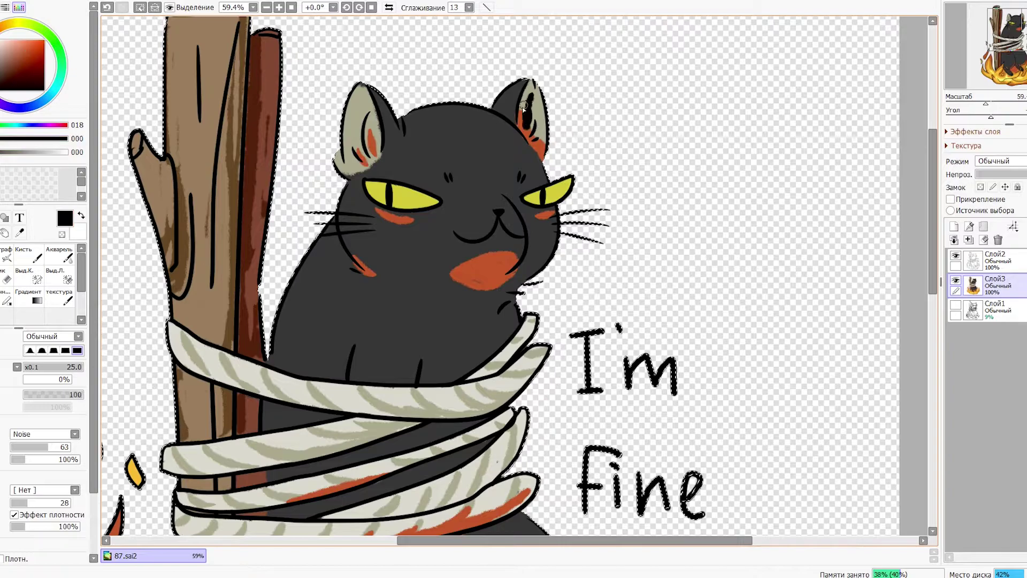
{"action": "mouse_move", "coordinate": [527, 129]}
{"action": "left_mouse_down"}
{"action": "mouse_move", "coordinate": [541, 154]}
{"action": "mouse_move", "coordinate": [517, 114]}
{"action": "left_mouse_up"}
Paint orange-red firelight along the underside of the uppermost rope around the cat's chest.
{"action": "left_click", "coordinate": [537, 140], "text": "alt"}
{"action": "scroll", "coordinate": [412, 454], "scroll_direction": "down", "scroll_amount": 4}
{"action": "mouse_move", "coordinate": [524, 391]}
{"action": "left_mouse_down"}
{"action": "mouse_move", "coordinate": [461, 430]}
{"action": "mouse_move", "coordinate": [391, 428]}
{"action": "left_mouse_up"}
{"action": "left_click", "coordinate": [430, 386], "text": "alt"}
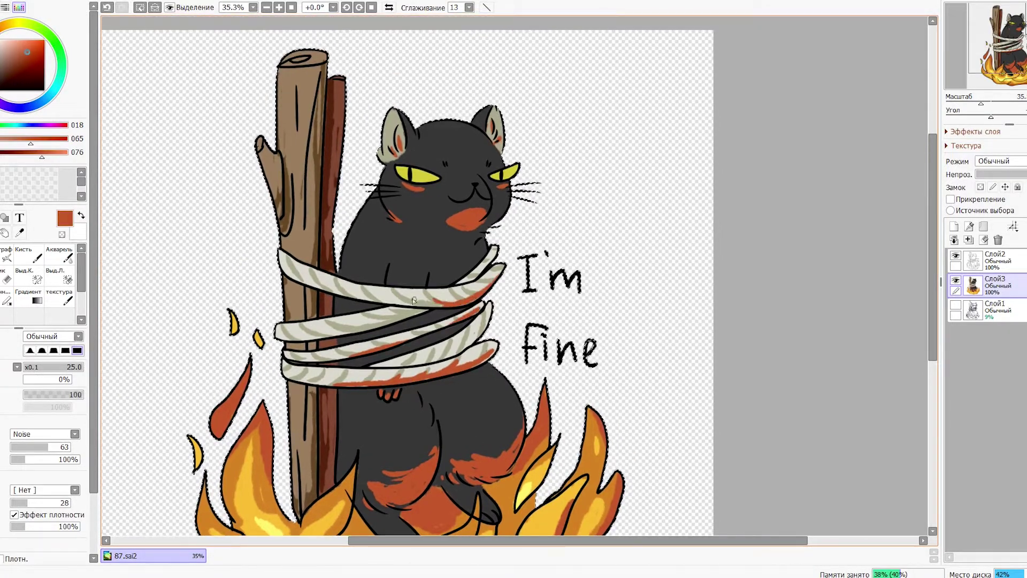
Add orange-red firelight to the upper rope's post end, the side branch and the base of the wooden posts.
{"action": "scroll", "coordinate": [337, 321], "scroll_direction": "down", "scroll_amount": 2}
{"action": "left_click_drag", "start_coordinate": [286, 329], "coordinate": [293, 374]}
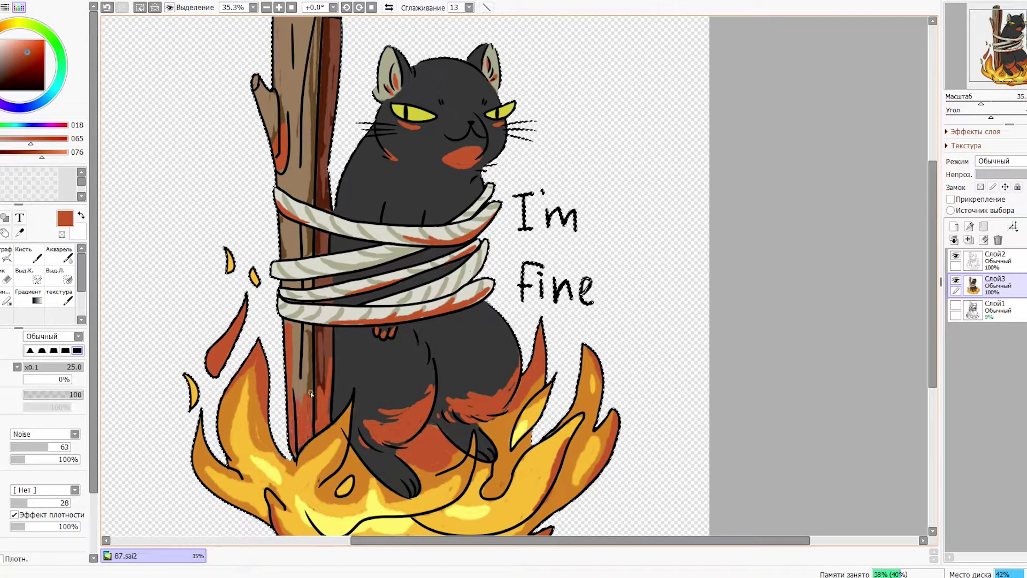
{"action": "scroll", "coordinate": [310, 406], "scroll_direction": "down", "scroll_amount": 2}
Draw short black fur ticks on the cat's chest, haunches and foot.
{"action": "scroll", "coordinate": [348, 320], "scroll_direction": "up", "scroll_amount": 4}
{"action": "scroll", "coordinate": [376, 232], "scroll_direction": "down", "scroll_amount": 1}
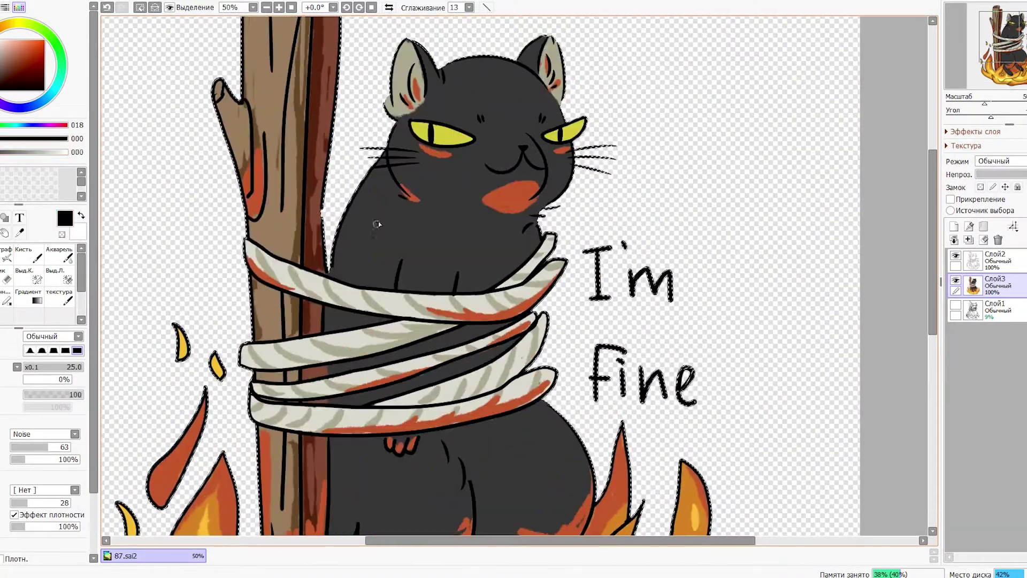
{"action": "scroll", "coordinate": [376, 231], "scroll_direction": "down", "scroll_amount": 3}
{"action": "scroll", "coordinate": [424, 424], "scroll_direction": "down", "scroll_amount": 2}
Add small orange-red fur flecks to the cat's haunches and forehead.
{"action": "left_click", "coordinate": [477, 400], "text": "alt"}
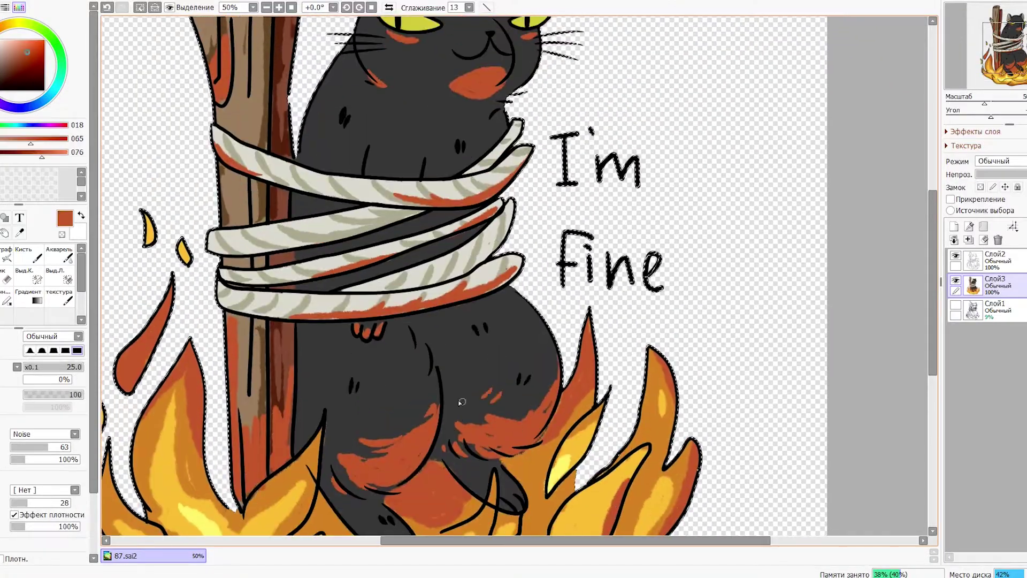
{"action": "scroll", "coordinate": [478, 400], "scroll_direction": "up", "scroll_amount": 4}
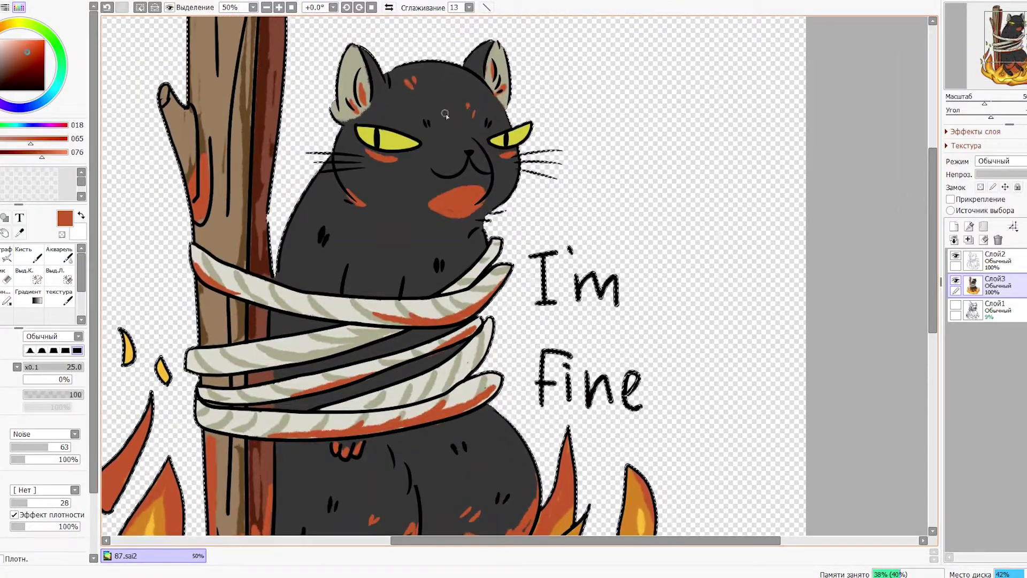
{"action": "scroll", "coordinate": [437, 107], "scroll_direction": "down", "scroll_amount": 4}
{"action": "scroll", "coordinate": [438, 132], "scroll_direction": "up", "scroll_amount": 3}
{"action": "scroll", "coordinate": [488, 160], "scroll_direction": "down", "scroll_amount": 1}
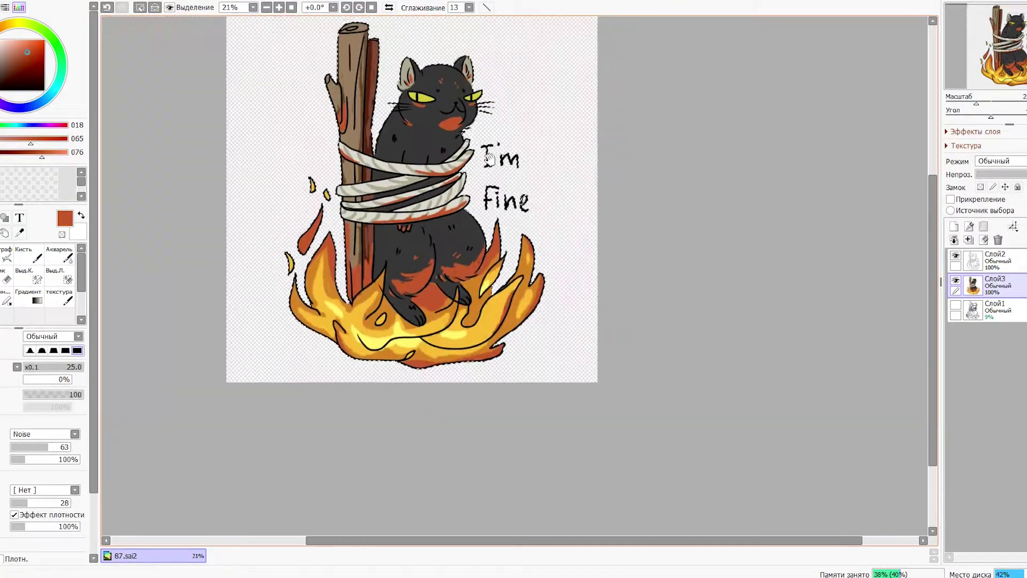
{"action": "scroll", "coordinate": [524, 128], "scroll_direction": "up", "scroll_amount": 1}
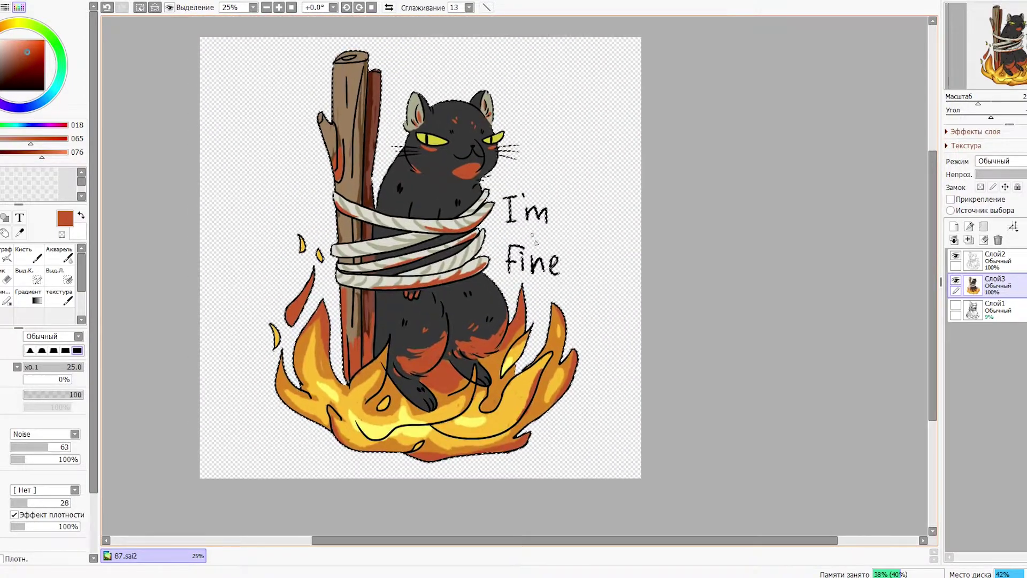
Paint small pale yellow highlight dots in both of the cat's eyes on layer Слой2.
{"action": "scroll", "coordinate": [521, 97], "scroll_direction": "up", "scroll_amount": 5}
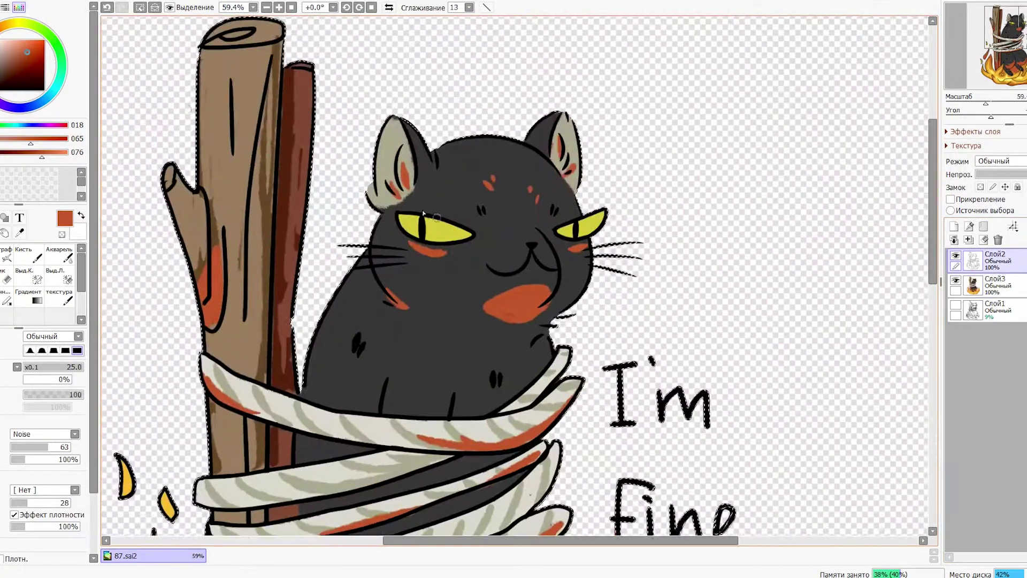
{"action": "scroll", "coordinate": [426, 229], "scroll_direction": "down", "scroll_amount": 5}
{"action": "scroll", "coordinate": [426, 229], "scroll_direction": "up", "scroll_amount": 4}
{"action": "scroll", "coordinate": [602, 185], "scroll_direction": "down", "scroll_amount": 1}
{"action": "scroll", "coordinate": [602, 185], "scroll_direction": "up", "scroll_amount": 1}
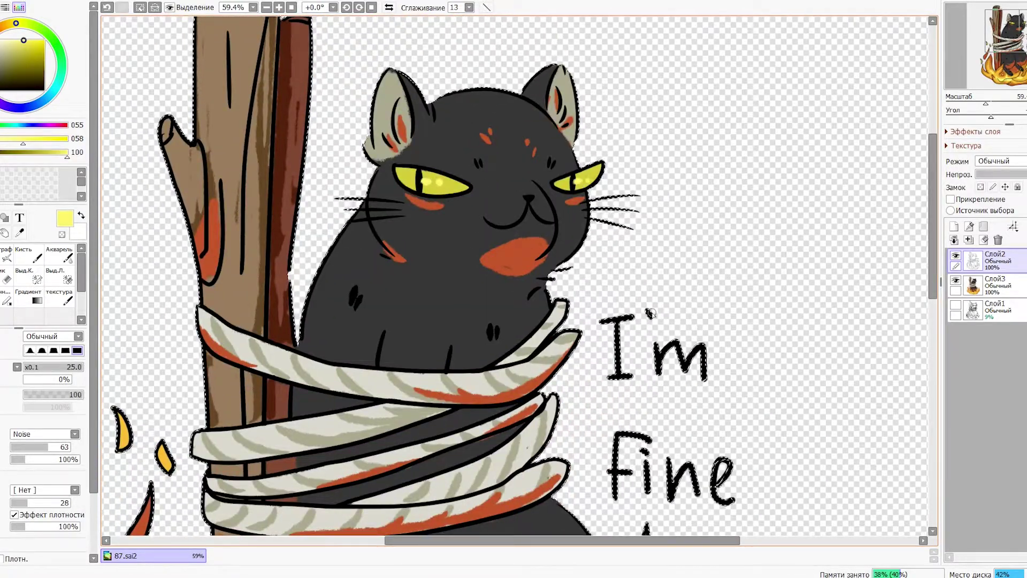
{"action": "scroll", "coordinate": [604, 187], "scroll_direction": "down", "scroll_amount": 5}
Create a new layer clipped to the line art and recolour the inner wood-grain lines of the post dark brown.
{"action": "key", "text": "ctrl+shift+n"}
{"action": "scroll", "coordinate": [636, 310], "scroll_direction": "up", "scroll_amount": 3}
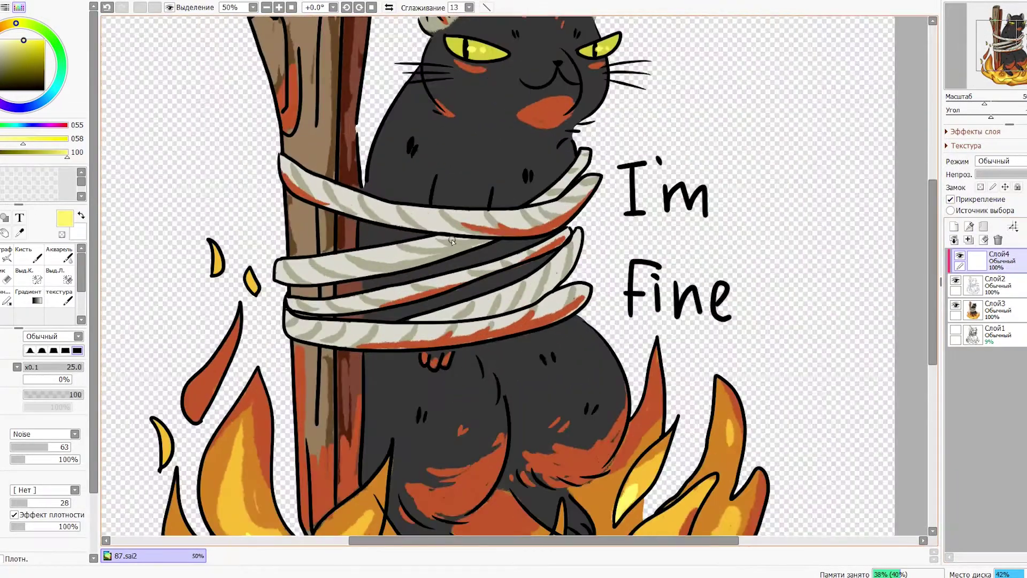
{"action": "scroll", "coordinate": [396, 302], "scroll_direction": "up", "scroll_amount": 4}
{"action": "left_click", "coordinate": [396, 302], "text": "alt"}
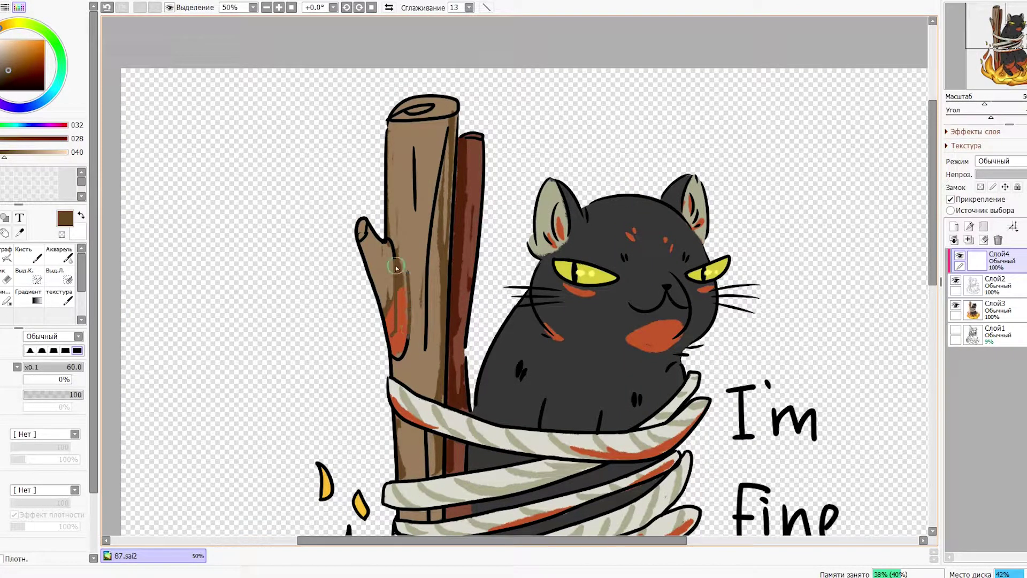
{"action": "left_click_drag", "start_coordinate": [446, 134], "coordinate": [433, 219]}
{"action": "scroll", "coordinate": [433, 246], "scroll_direction": "down", "scroll_amount": 3}
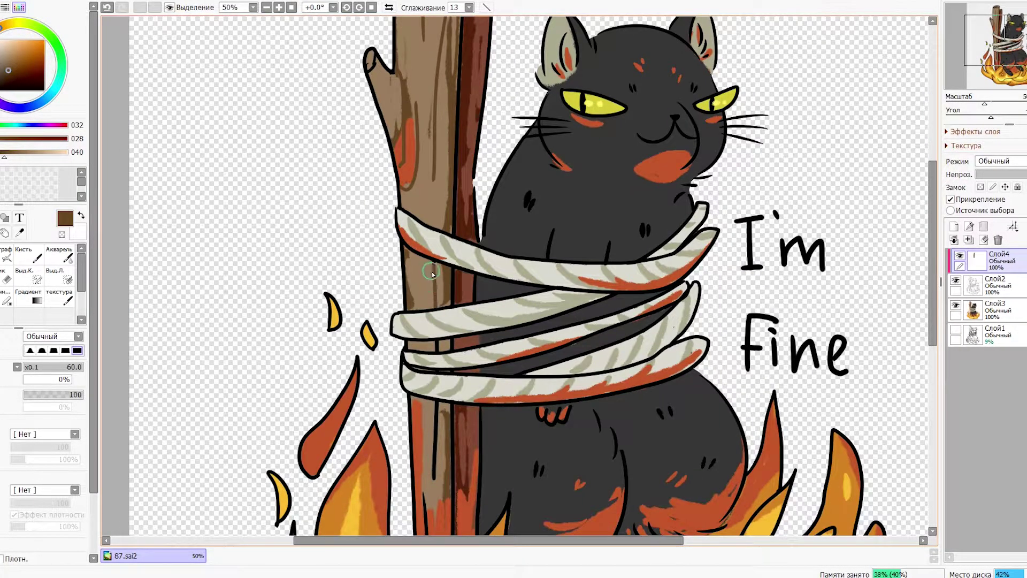
{"action": "scroll", "coordinate": [433, 449], "scroll_direction": "down", "scroll_amount": 3}
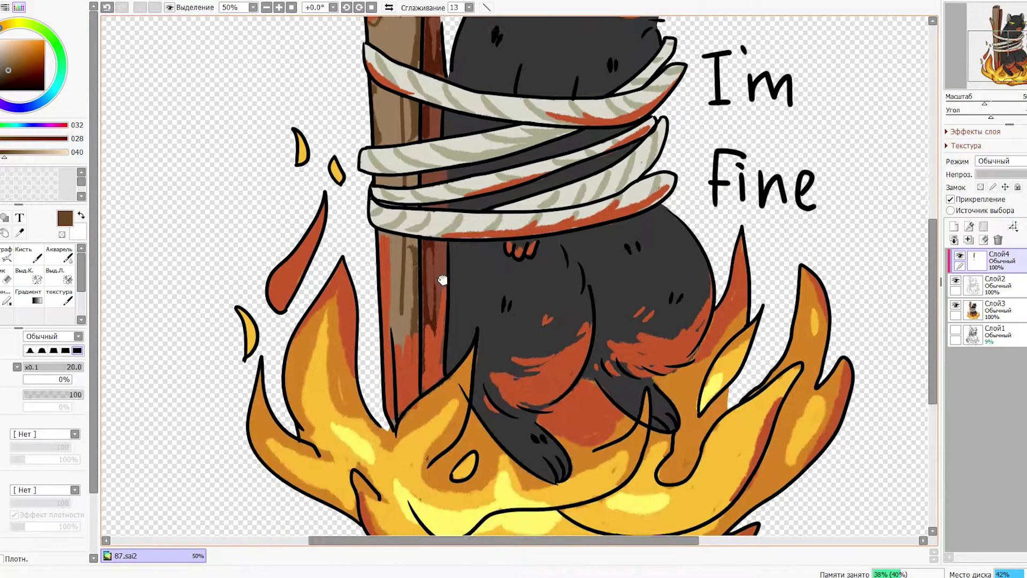
{"action": "scroll", "coordinate": [467, 223], "scroll_direction": "down", "scroll_amount": 2}
Recolour the outer outlines of the flames and sparks orange-red with a larger brush on the clipped layer.
{"action": "left_click", "coordinate": [471, 222], "text": "alt"}
{"action": "key", "text": "bracketright"}
{"action": "key", "text": "bracketright"}
{"action": "key", "text": "bracketright"}
{"action": "key", "text": "bracketright"}
{"action": "scroll", "coordinate": [333, 161], "scroll_direction": "up", "scroll_amount": 1}
{"action": "key", "text": "bracketright"}
{"action": "key", "text": "bracketright"}
{"action": "key", "text": "bracketright"}
{"action": "key", "text": "bracketright"}
{"action": "key", "text": "bracketright"}
{"action": "key", "text": "bracketright"}
{"action": "key", "text": "bracketright"}
{"action": "mouse_move", "coordinate": [316, 235]}
{"action": "left_mouse_down"}
{"action": "mouse_move", "coordinate": [235, 332]}
{"action": "mouse_move", "coordinate": [320, 417]}
{"action": "mouse_move", "coordinate": [330, 469]}
{"action": "left_mouse_up"}
{"action": "scroll", "coordinate": [287, 367], "scroll_direction": "down", "scroll_amount": 2}
{"action": "mouse_move", "coordinate": [287, 367]}
{"action": "left_mouse_down"}
{"action": "mouse_move", "coordinate": [482, 431]}
{"action": "mouse_move", "coordinate": [685, 385]}
{"action": "mouse_move", "coordinate": [705, 170]}
{"action": "left_mouse_up"}
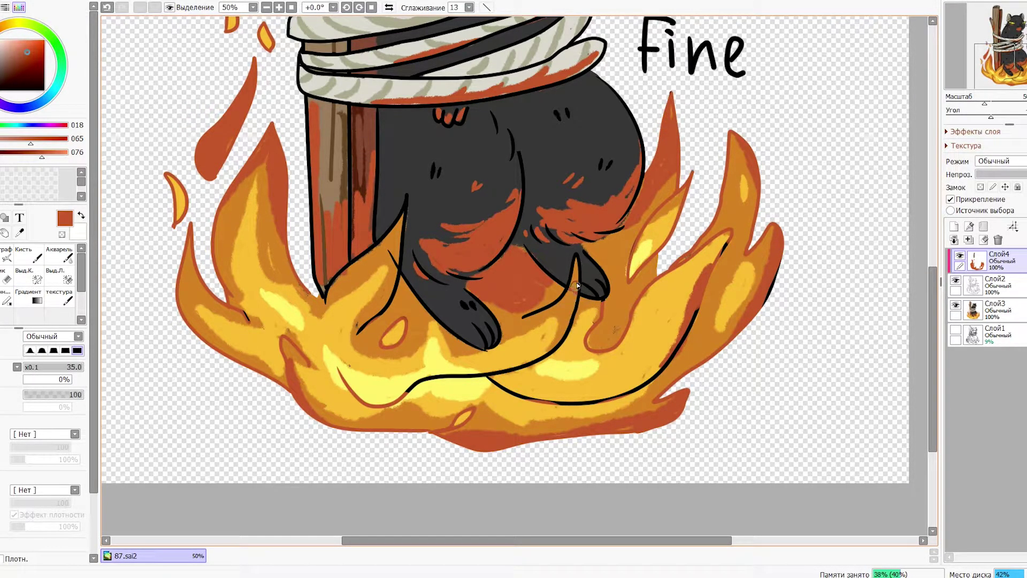
Recolour the remaining black lines inside the flames orange-red, including the tongues around the post and paws.
{"action": "key", "text": "e"}
{"action": "key", "text": "n"}
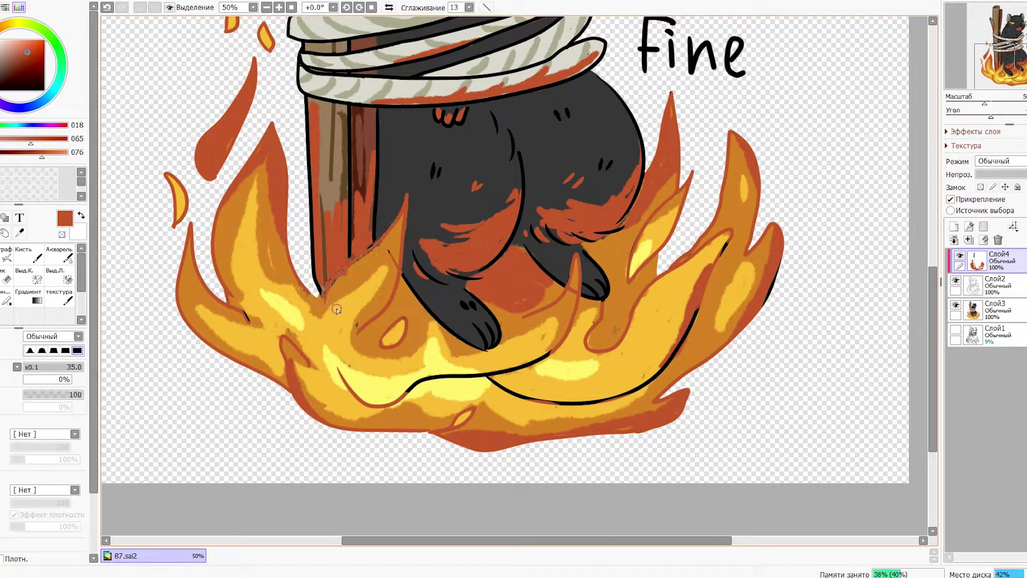
{"action": "scroll", "coordinate": [691, 325], "scroll_direction": "down", "scroll_amount": 3}
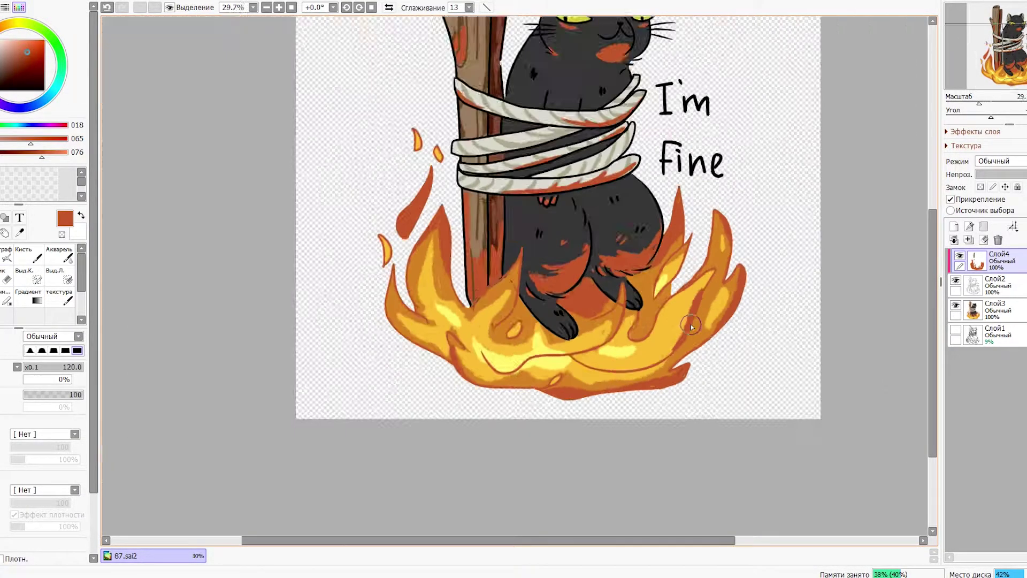
Darken the outlines of the sparks and flames to a deep red with saturation 70 and value 54.
{"action": "scroll", "coordinate": [585, 375], "scroll_direction": "up", "scroll_amount": 1}
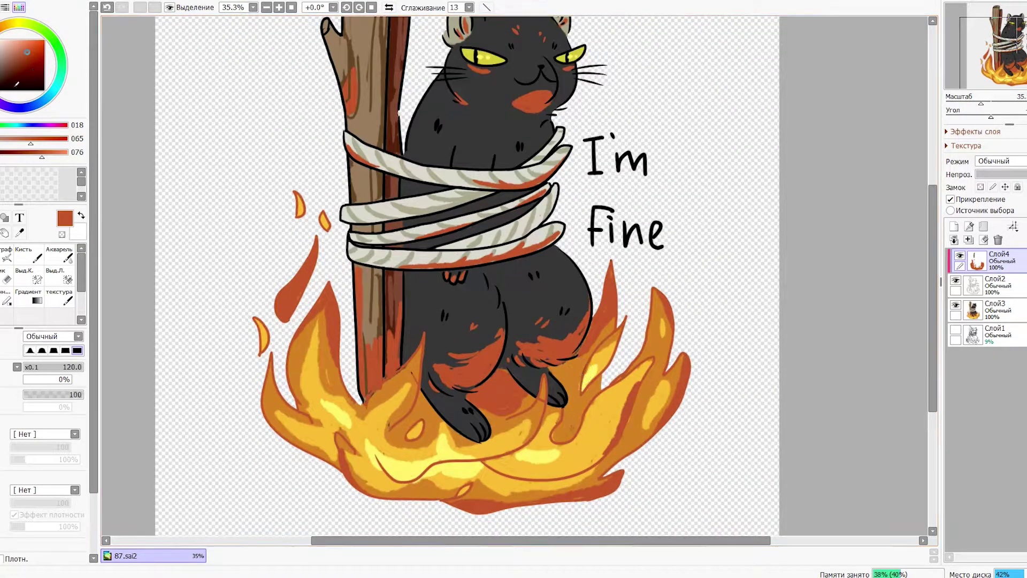
{"action": "left_click_drag", "start_coordinate": [310, 246], "coordinate": [283, 321]}
{"action": "mouse_move", "coordinate": [321, 209]}
{"action": "left_mouse_down"}
{"action": "mouse_move", "coordinate": [278, 283]}
{"action": "mouse_move", "coordinate": [407, 498]}
{"action": "mouse_move", "coordinate": [567, 514]}
{"action": "mouse_move", "coordinate": [685, 375]}
{"action": "mouse_move", "coordinate": [619, 290]}
{"action": "left_mouse_up"}
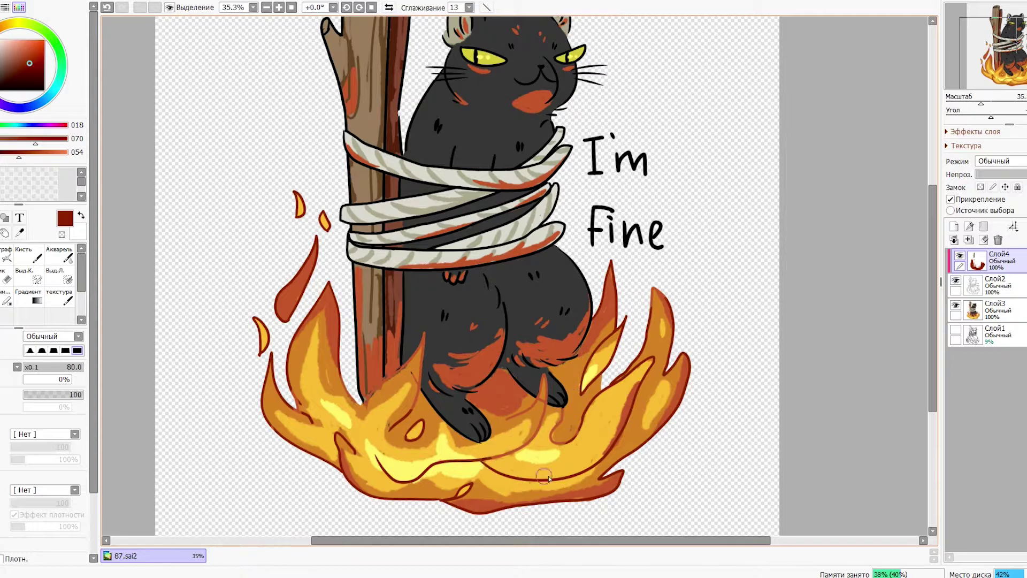
{"action": "scroll", "coordinate": [235, 374], "scroll_direction": "down", "scroll_amount": 3}
{"action": "scroll", "coordinate": [484, 353], "scroll_direction": "up", "scroll_amount": 3}
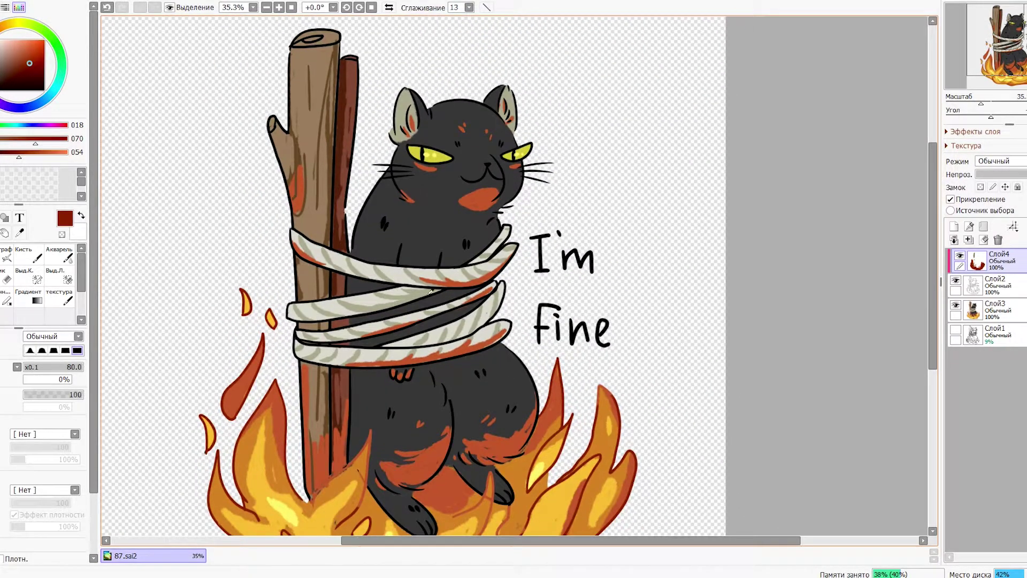
Recolour the upper outline of the lowest rope light brown with hue 37, saturation 33 and value 68.
{"action": "left_click", "coordinate": [17, 23]}
{"action": "left_click", "coordinate": [15, 74]}
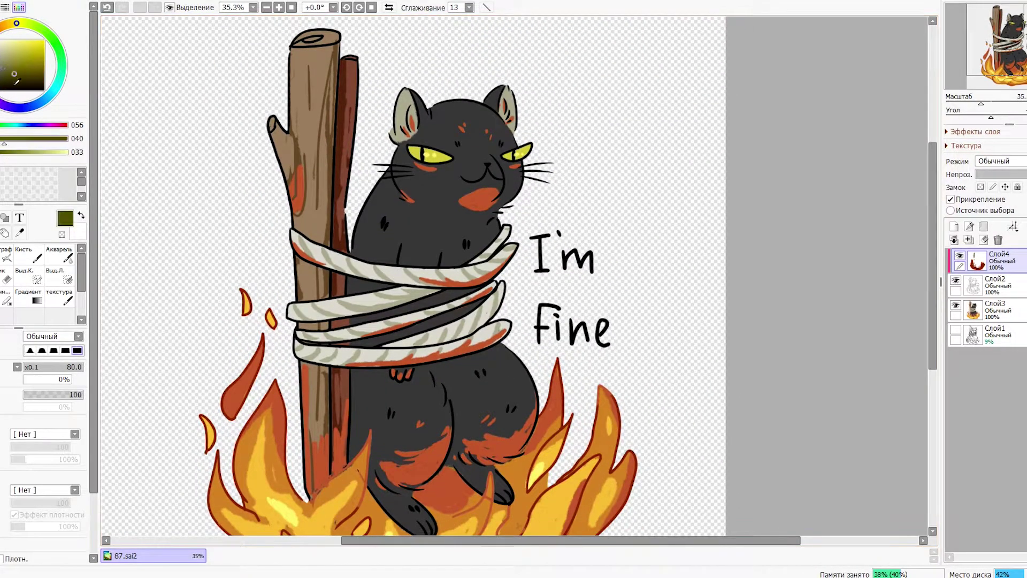
{"action": "left_click", "coordinate": [4, 25]}
{"action": "left_click", "coordinate": [11, 55]}
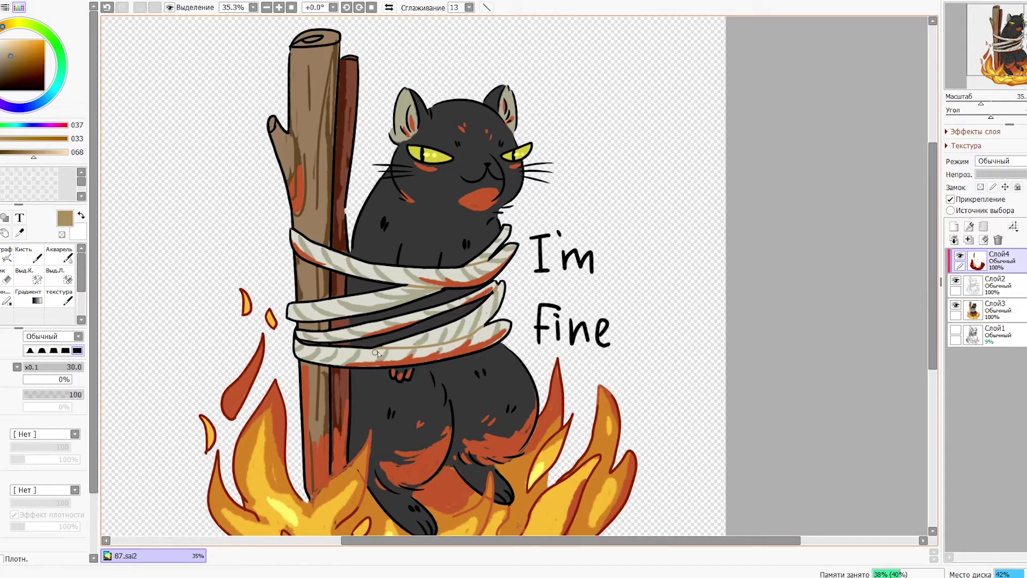
{"action": "scroll", "coordinate": [408, 298], "scroll_direction": "down", "scroll_amount": 3}
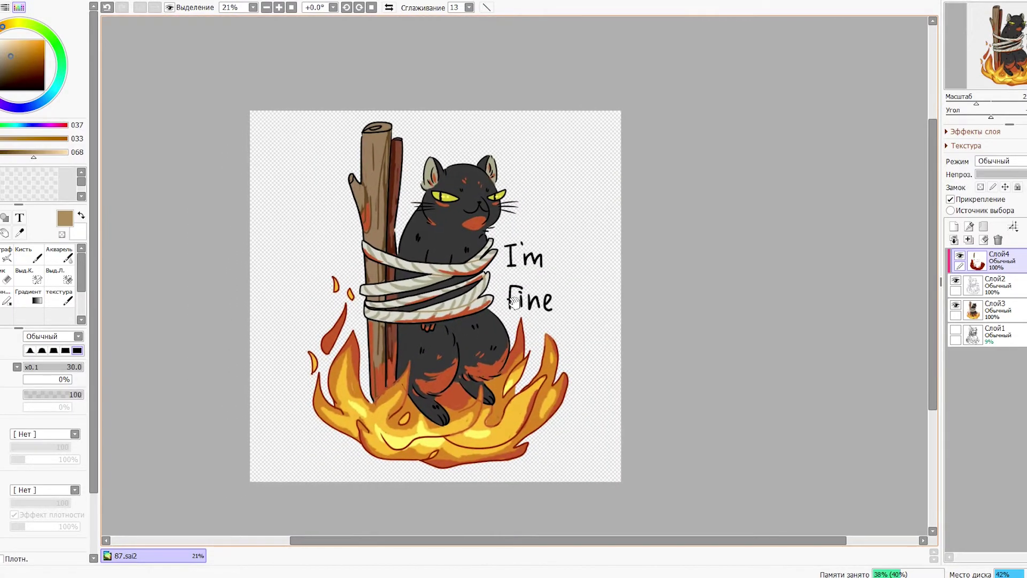
{"action": "left_click_drag", "start_coordinate": [440, 301], "coordinate": [446, 319]}
{"action": "scroll", "coordinate": [449, 316], "scroll_direction": "up", "scroll_amount": 2}
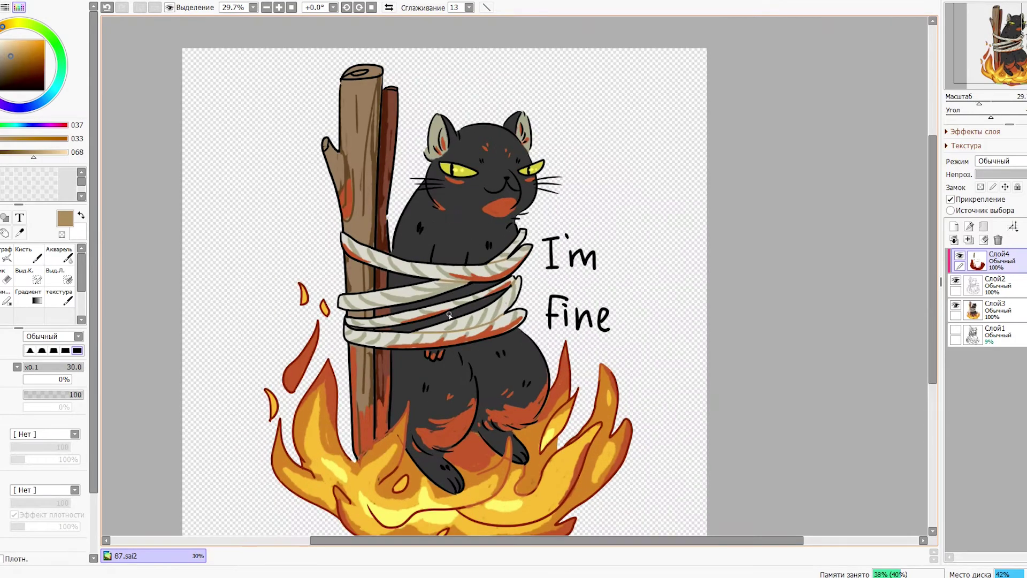